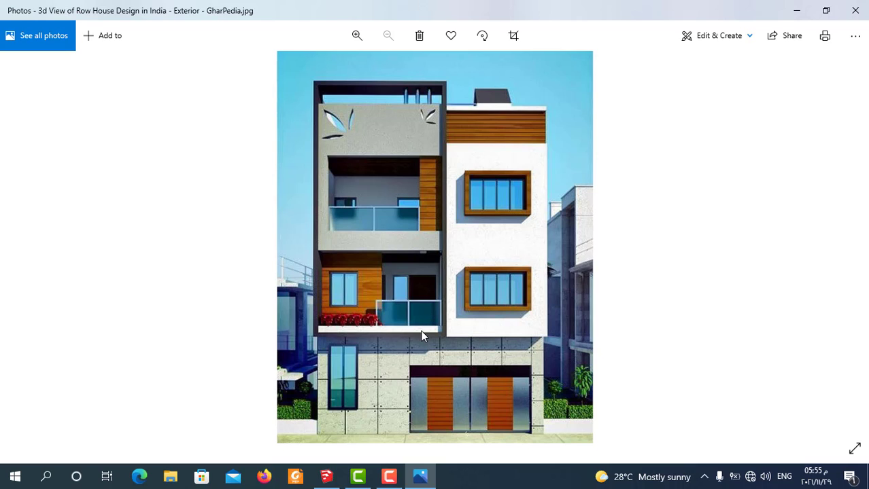
- Switch from the row-house photo in Windows Photos to the empty SketchUp model
click(328, 475)
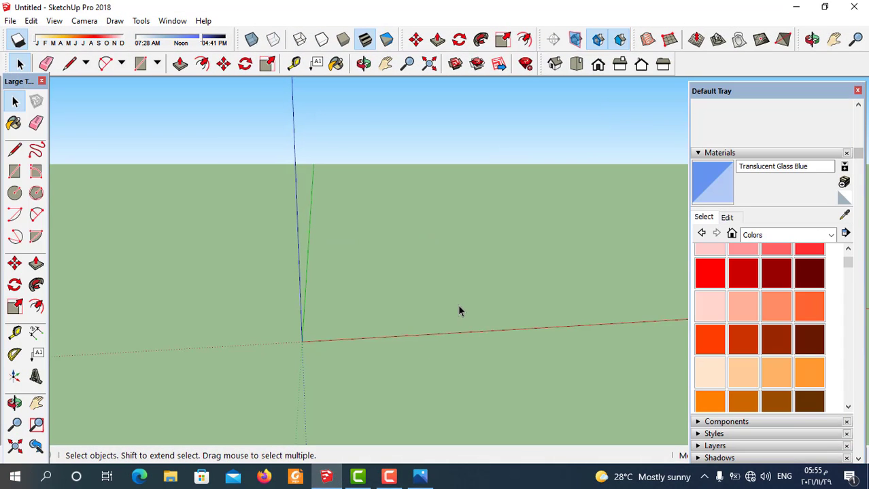
- Set the view to Front and open the Import dialog from the File menu
click(599, 66)
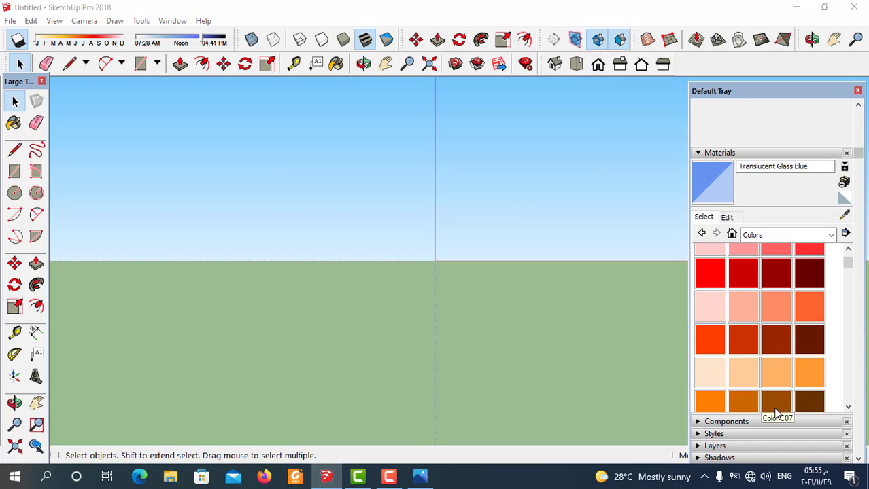
click(11, 20)
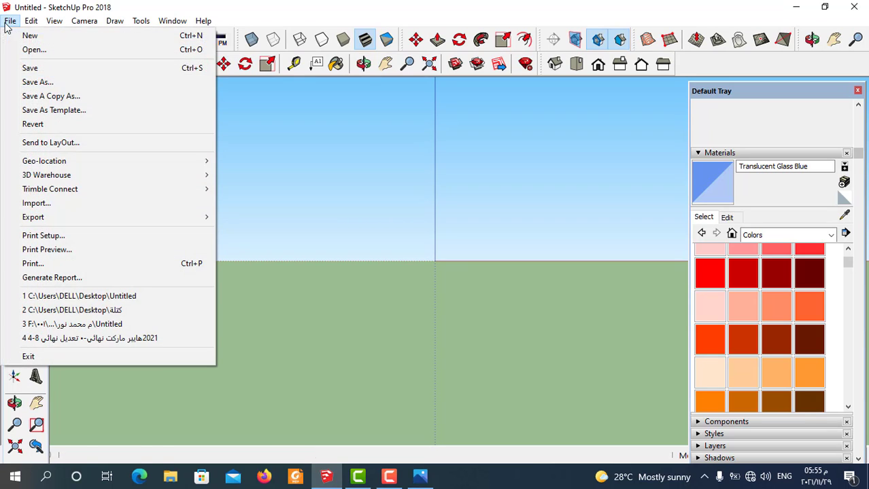
click(57, 208)
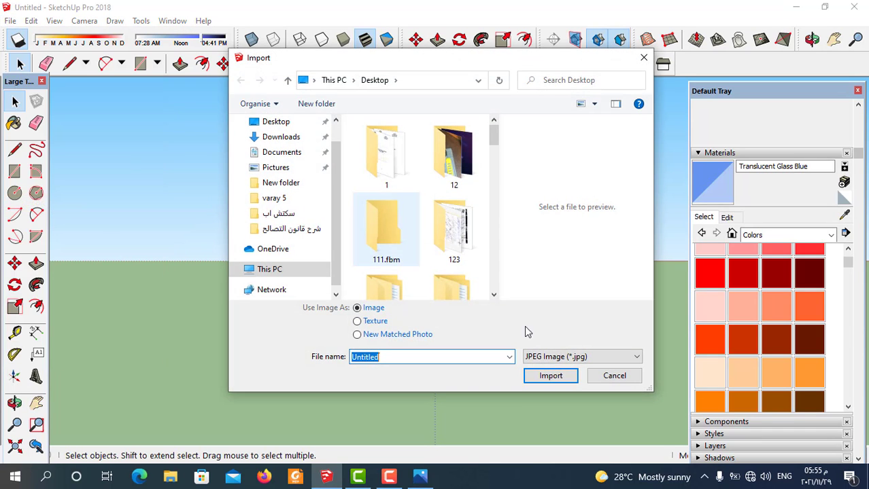
scroll(428, 289, down, 2)
scroll(410, 250, down, 3)
scroll(409, 251, down, 2)
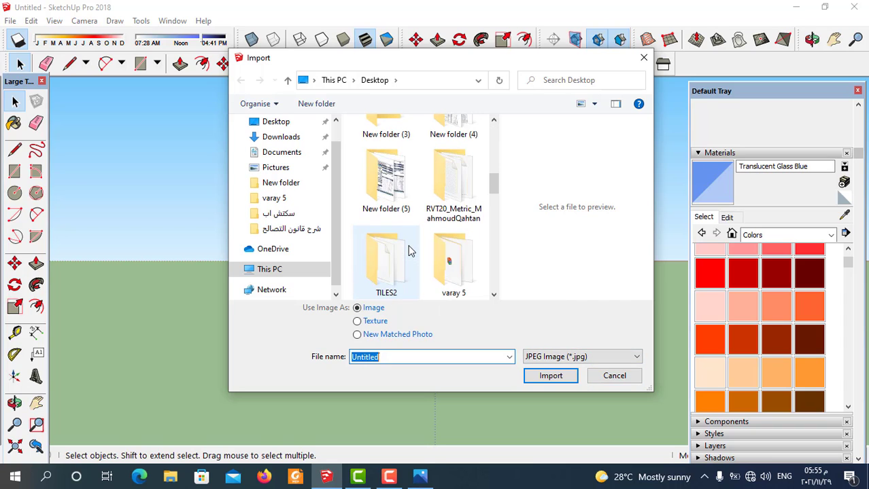
scroll(410, 251, down, 2)
scroll(410, 251, down, 2)
scroll(410, 251, down, 2)
scroll(409, 251, up, 2)
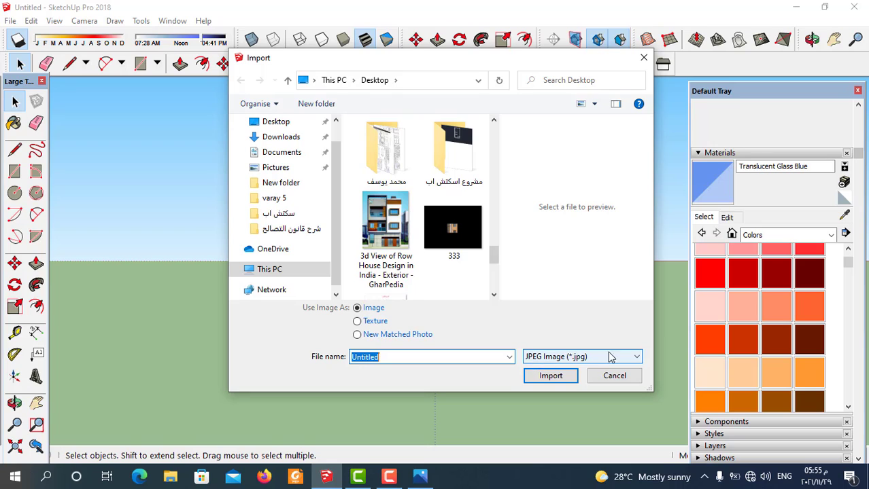
- Import the row-house reference photo as a JPEG image
click(639, 357)
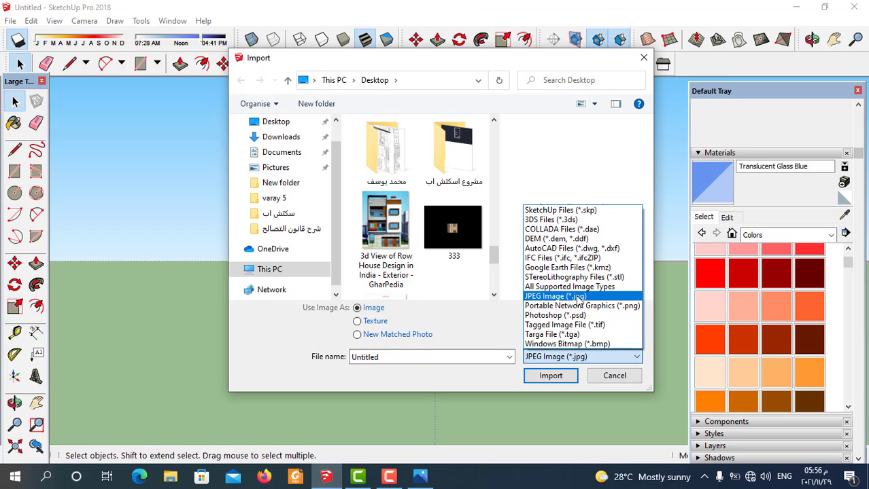
click(578, 297)
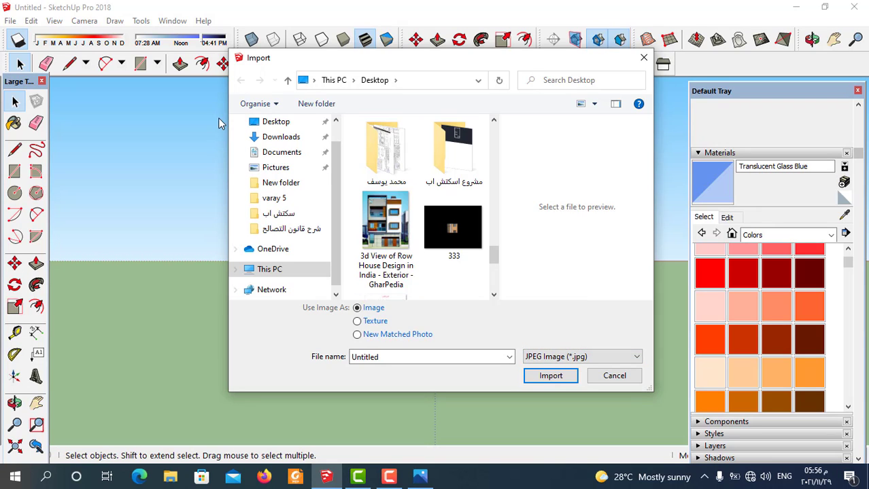
click(408, 221)
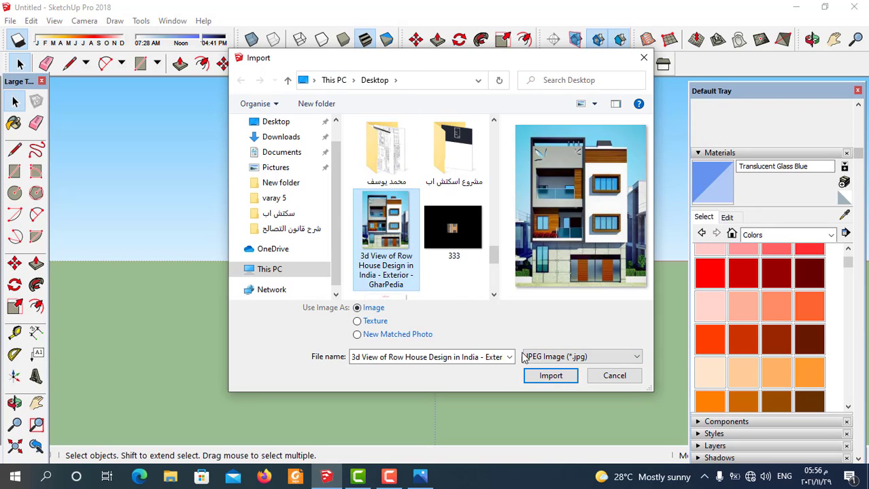
click(550, 378)
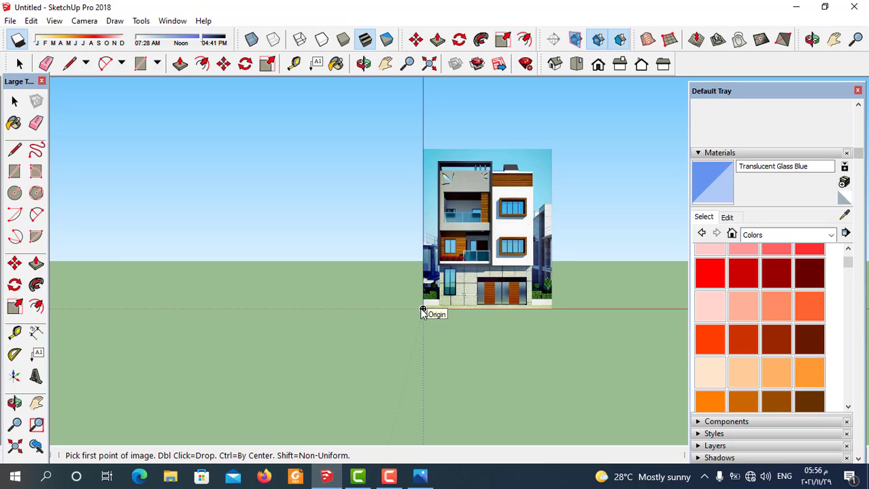
- Place the imported house photo at the model origin
double_click(423, 310)
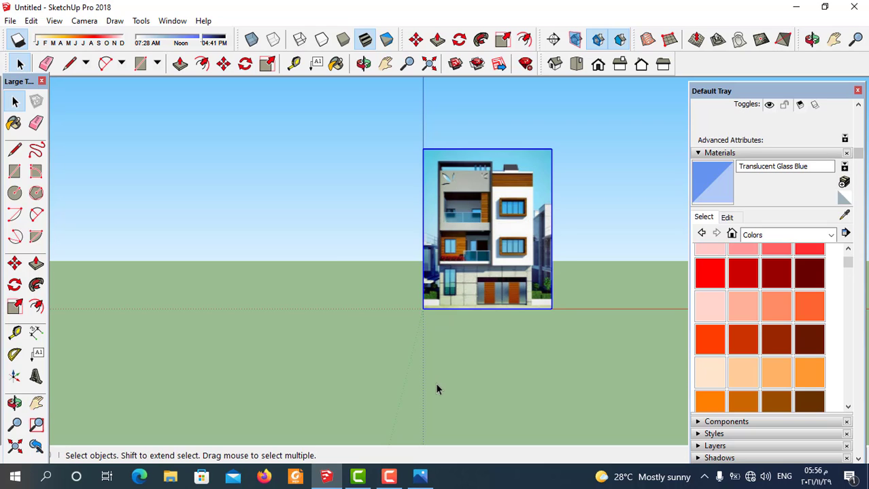
click(457, 347)
scroll(445, 246, down, 1)
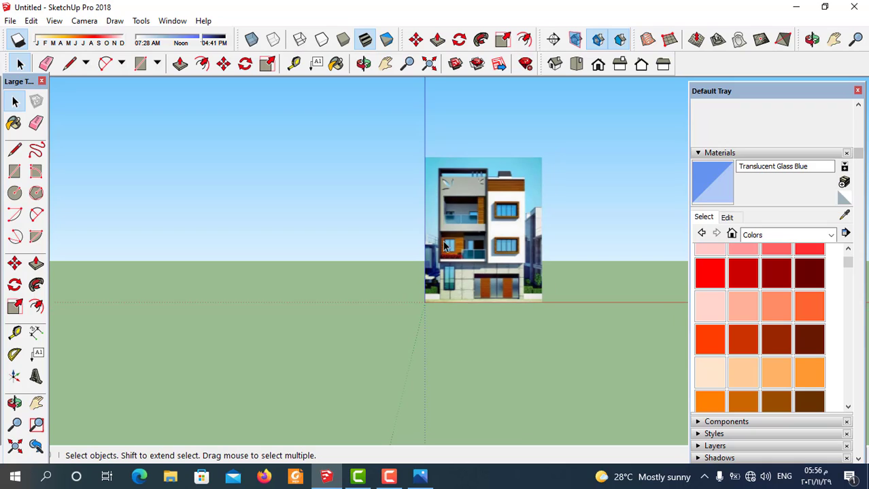
scroll(446, 247, down, 1)
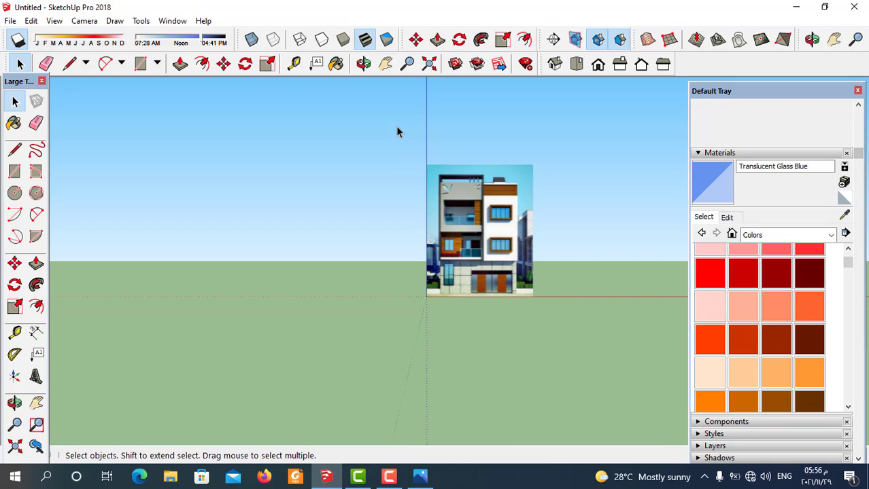
- Copy the house photo with Move and Ctrl to sit left of the original
drag(398, 132, 563, 327)
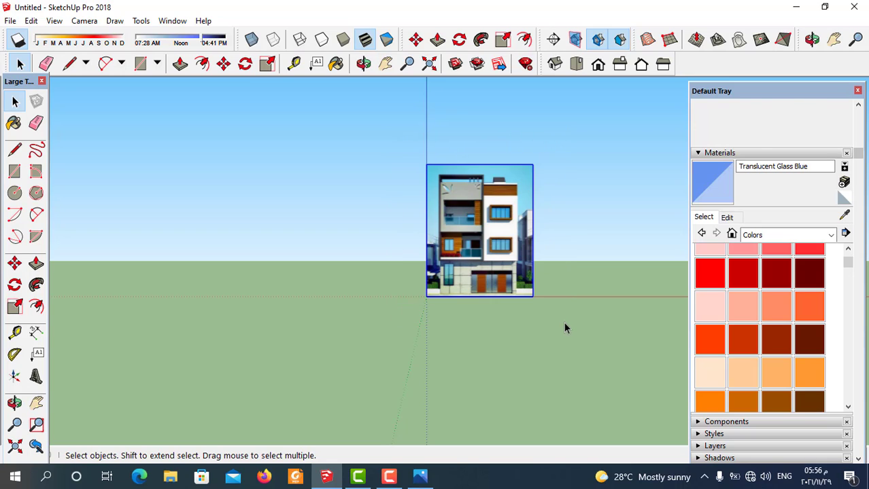
click(223, 63)
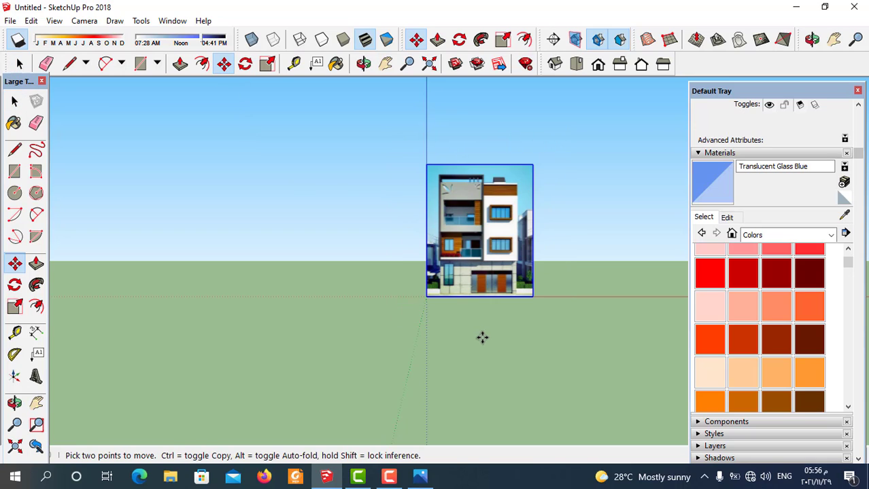
ctrl+click(513, 334)
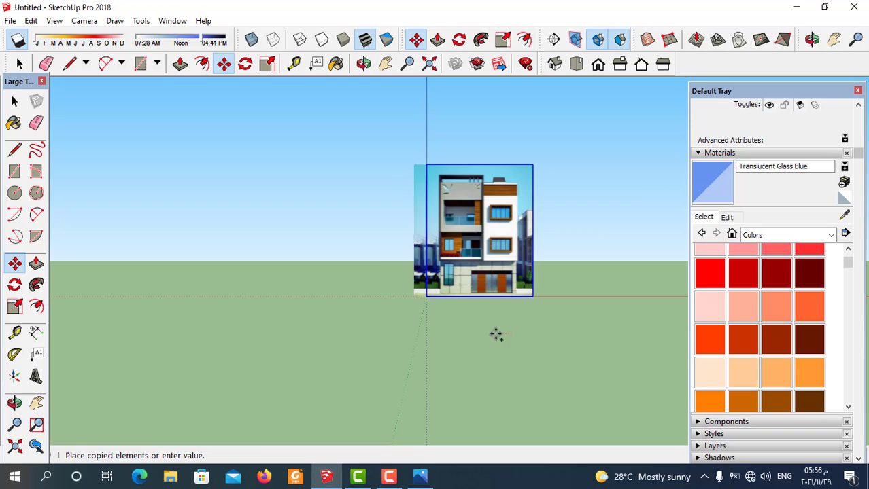
click(378, 342)
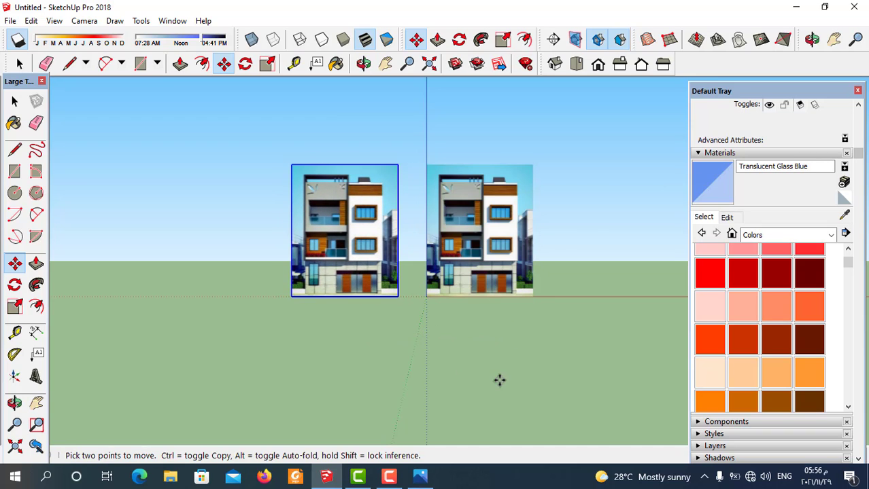
key(space)
click(432, 338)
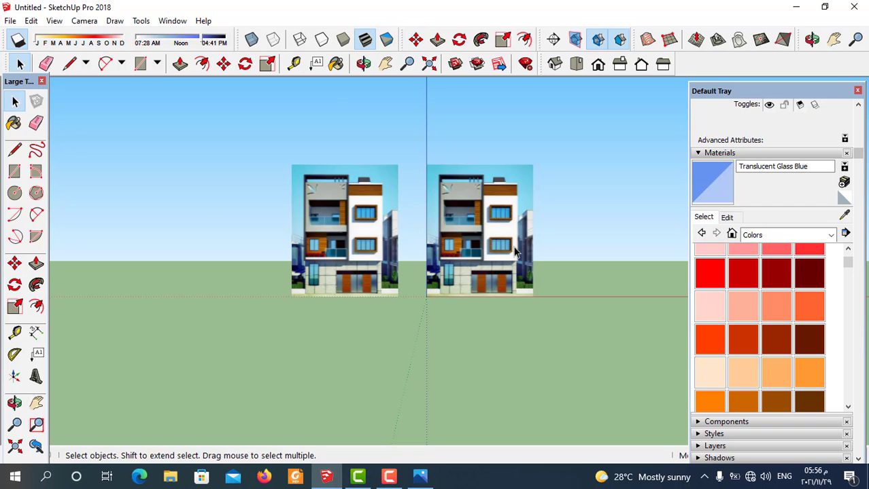
- Zoom in and briefly toggle X-ray face style on and back off
scroll(496, 227, up, 1)
scroll(495, 226, up, 1)
scroll(495, 227, up, 1)
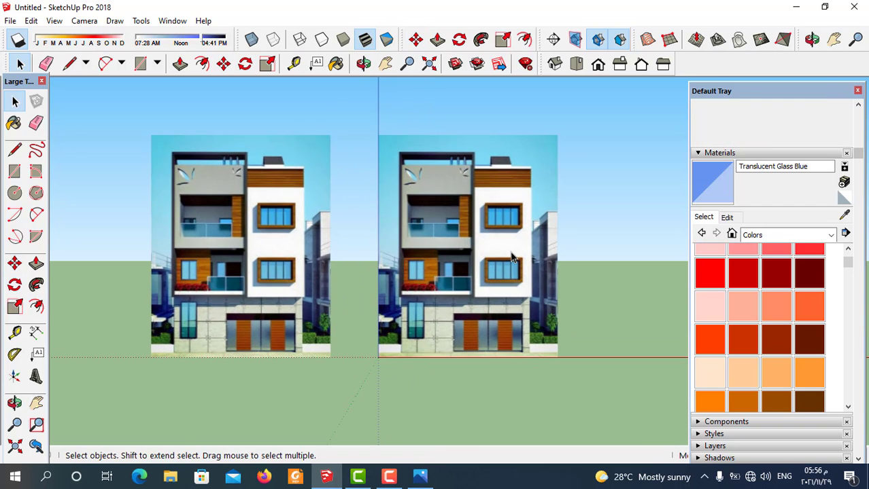
click(251, 39)
click(251, 39)
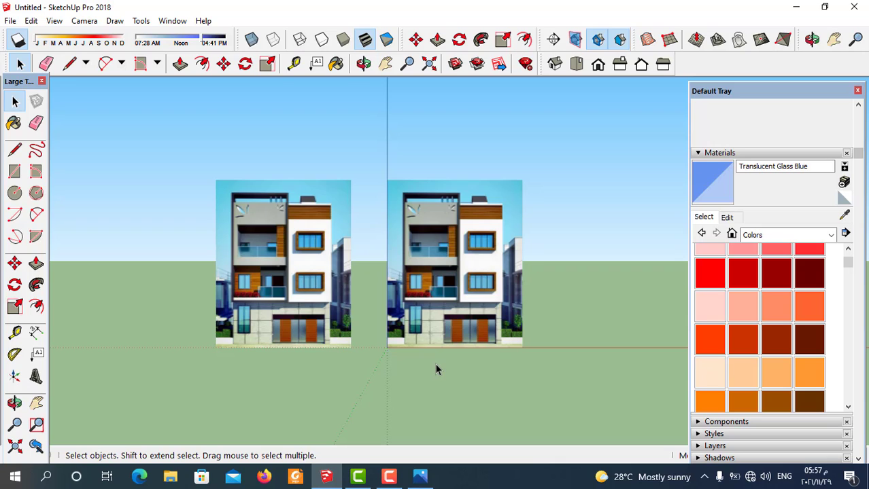
- Turn on X-ray so both facade photos show semi-transparent for tracing with rectangles
scroll(514, 293, up, 2)
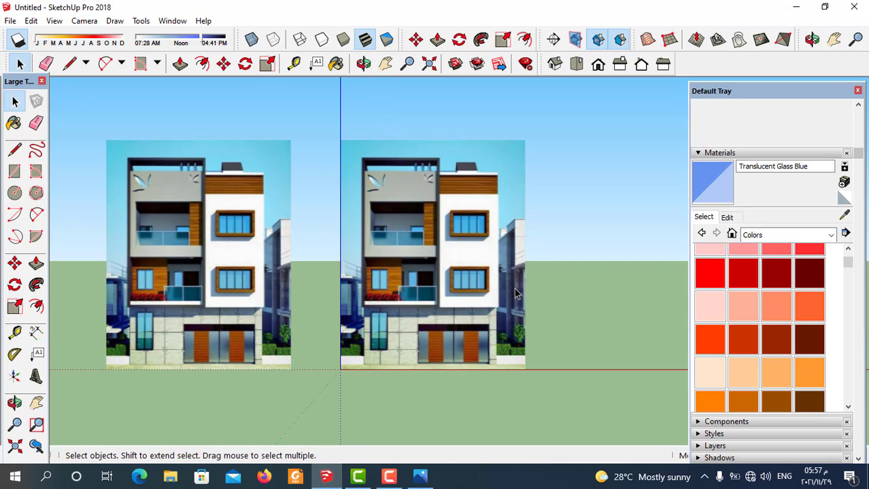
click(252, 40)
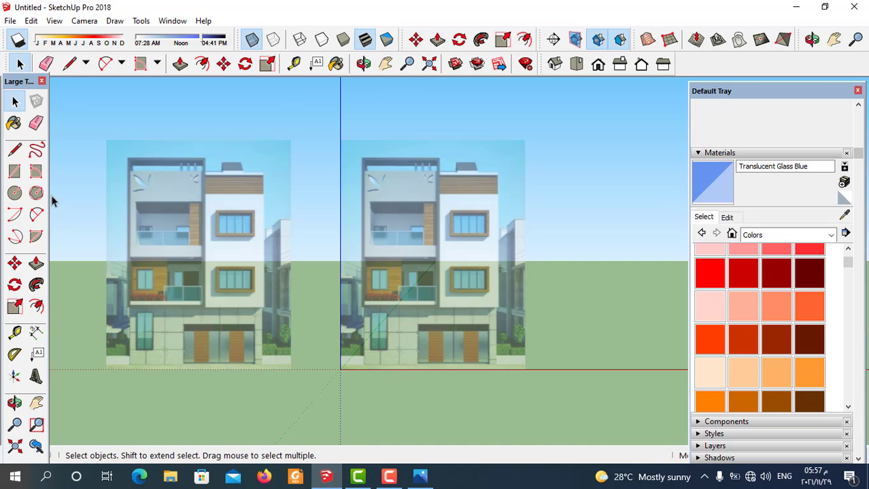
click(14, 173)
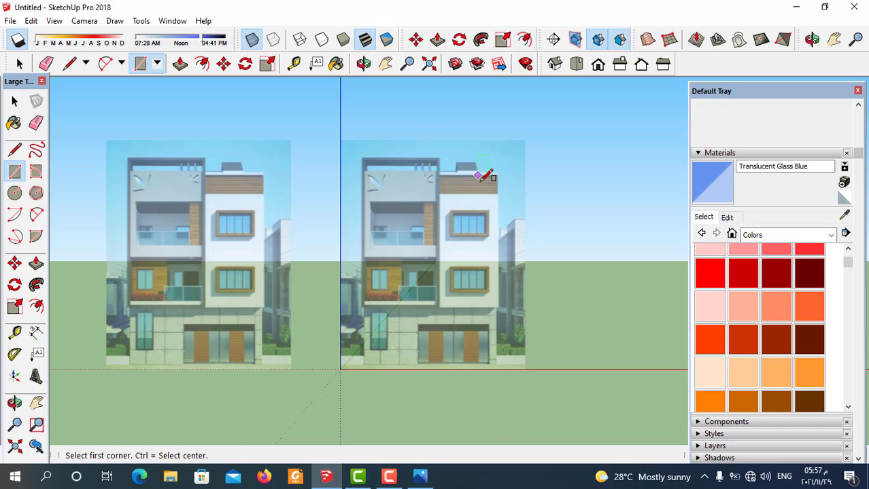
- Trace a rectangle around the house facade from its bottom-left to top-right corner
scroll(401, 339, up, 2)
scroll(378, 352, up, 2)
scroll(361, 376, up, 2)
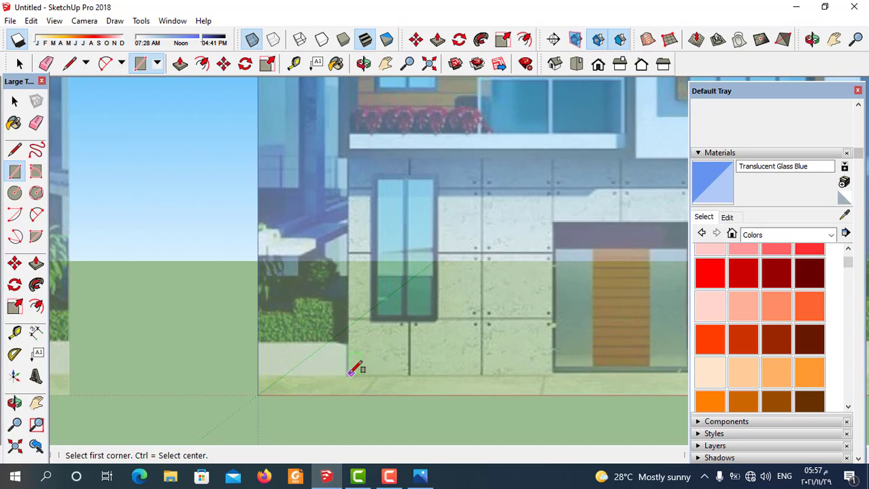
click(347, 376)
scroll(300, 413, down, 2)
scroll(367, 367, down, 2)
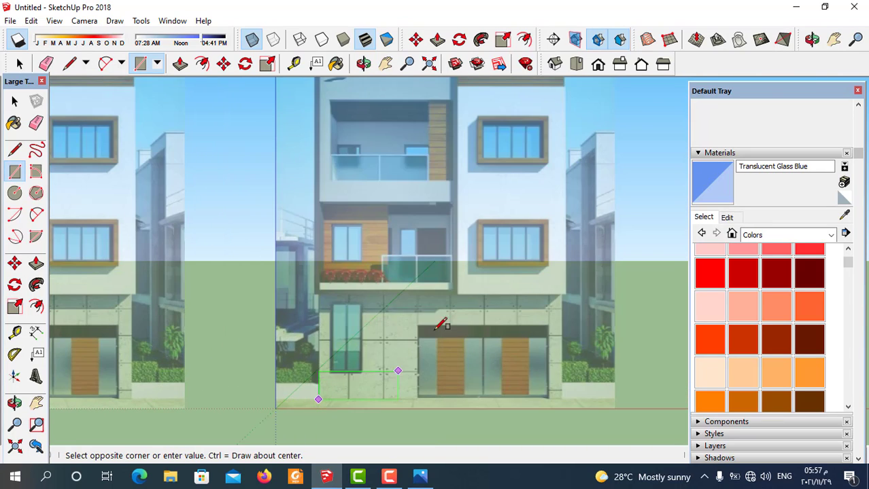
scroll(448, 297, down, 2)
scroll(531, 119, up, 2)
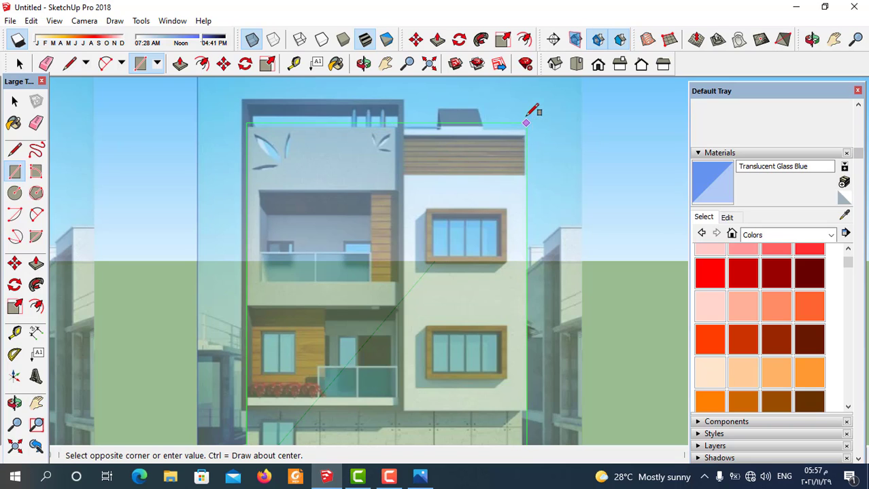
click(527, 97)
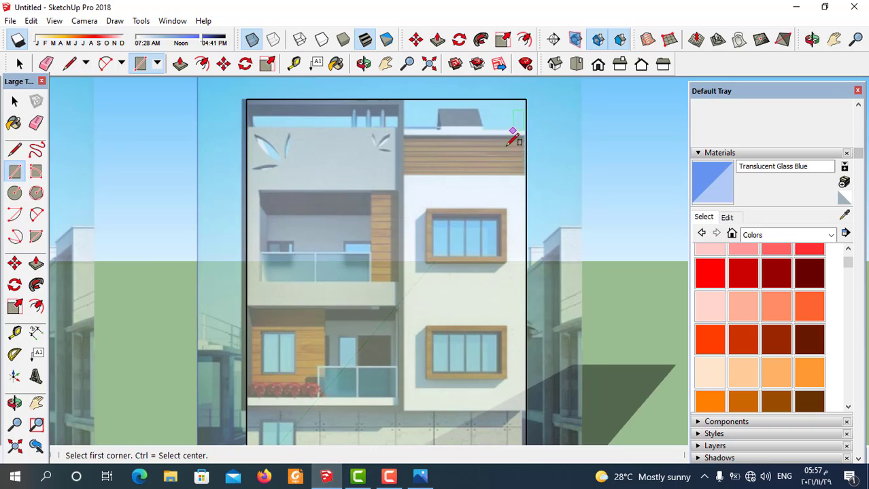
scroll(508, 143, down, 2)
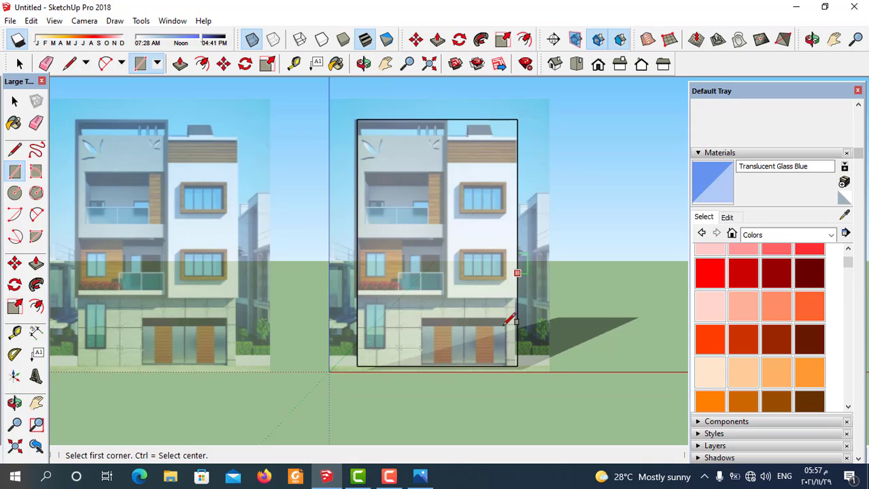
- Draw a horizontal line across the facade where the ground floor meets the upper floors
click(15, 149)
scroll(411, 295, up, 3)
scroll(240, 268, up, 2)
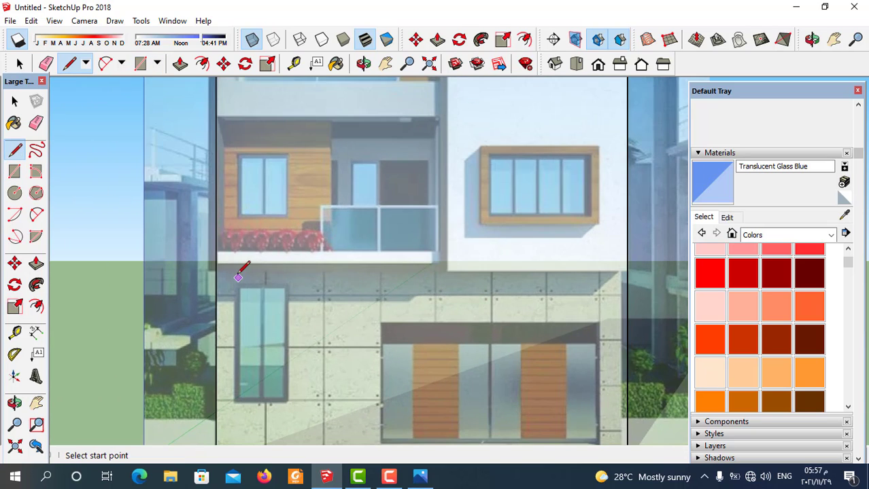
scroll(233, 270, up, 1)
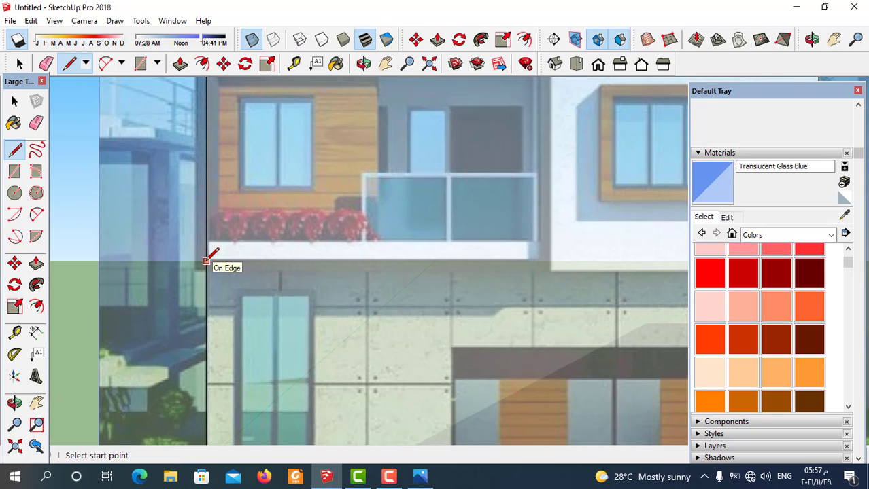
click(206, 264)
scroll(204, 264, down, 2)
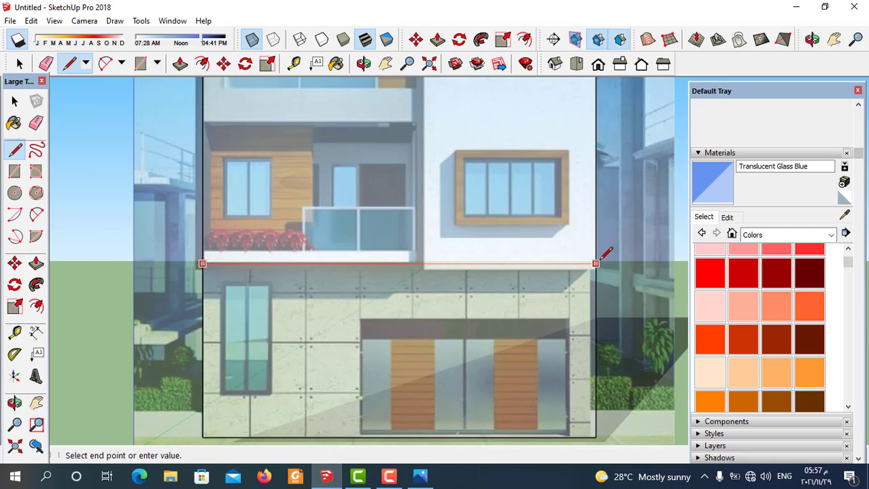
click(596, 264)
scroll(472, 374, down, 2)
scroll(435, 319, up, 2)
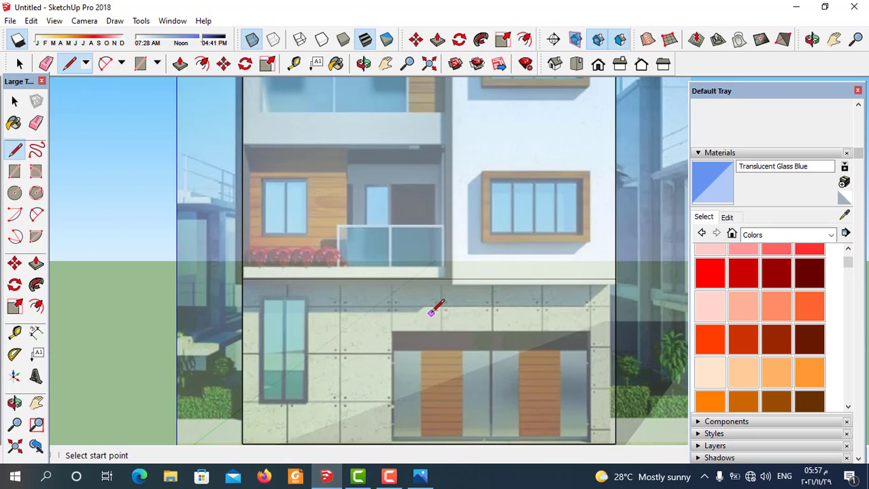
scroll(460, 292, up, 2)
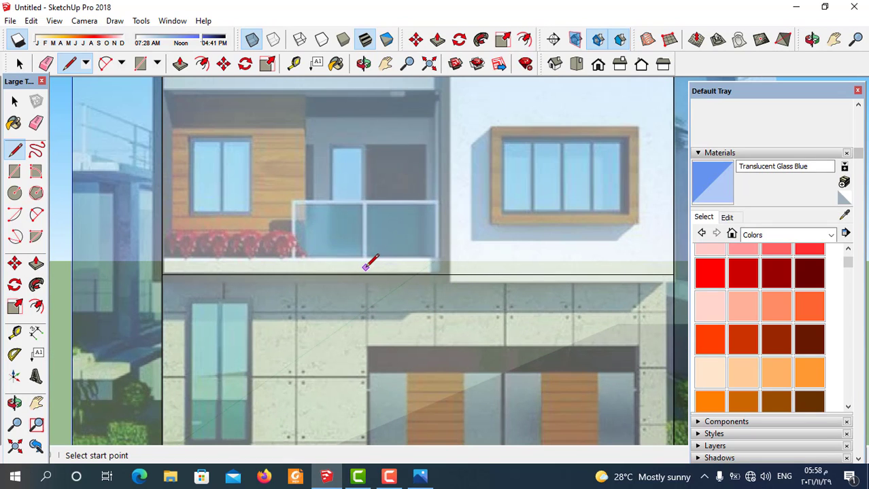
scroll(466, 295, down, 2)
scroll(452, 311, down, 2)
scroll(431, 204, up, 2)
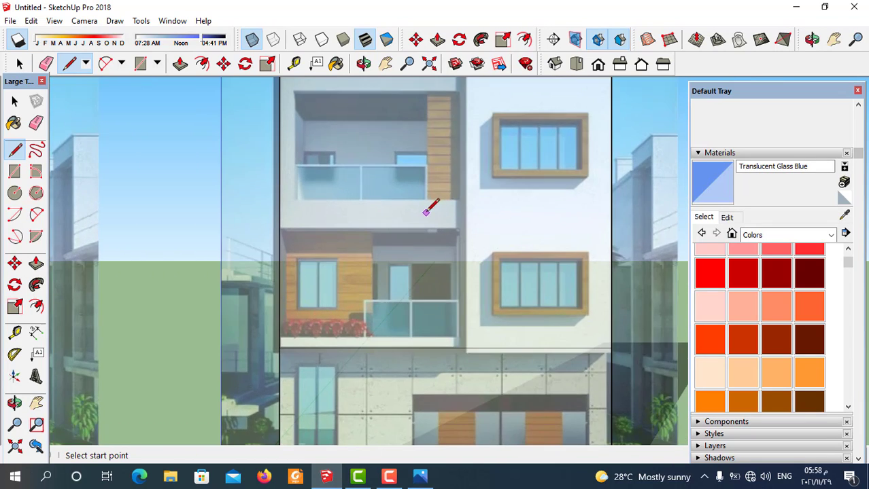
scroll(331, 231, up, 2)
scroll(374, 252, down, 1)
scroll(421, 245, down, 1)
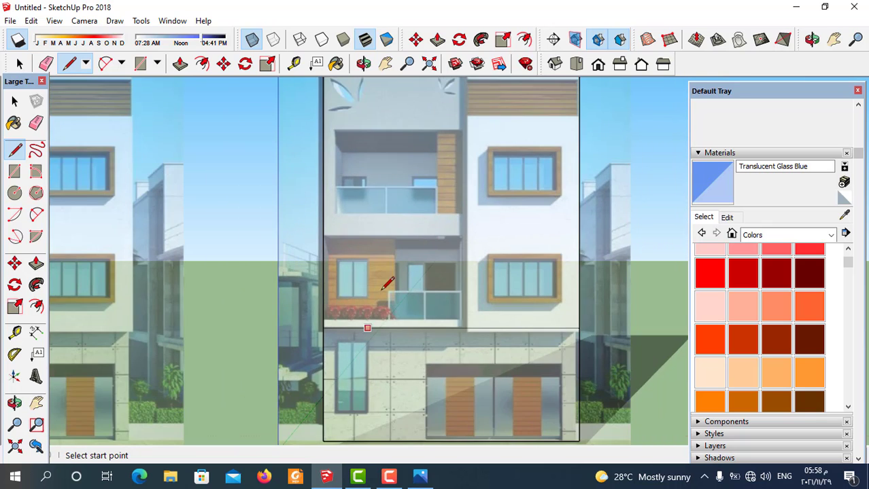
scroll(386, 284, down, 1)
click(15, 172)
- Draw a rectangle over the ground-floor window
scroll(339, 366, up, 2)
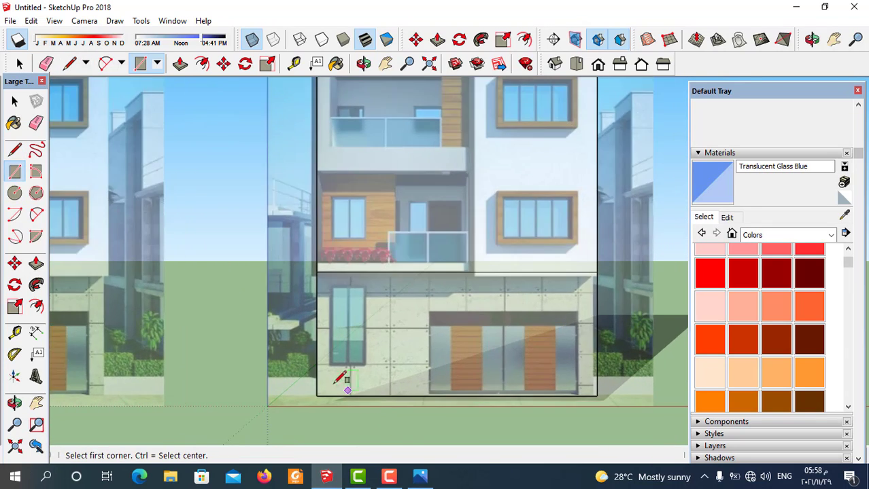
scroll(333, 356, up, 1)
click(330, 360)
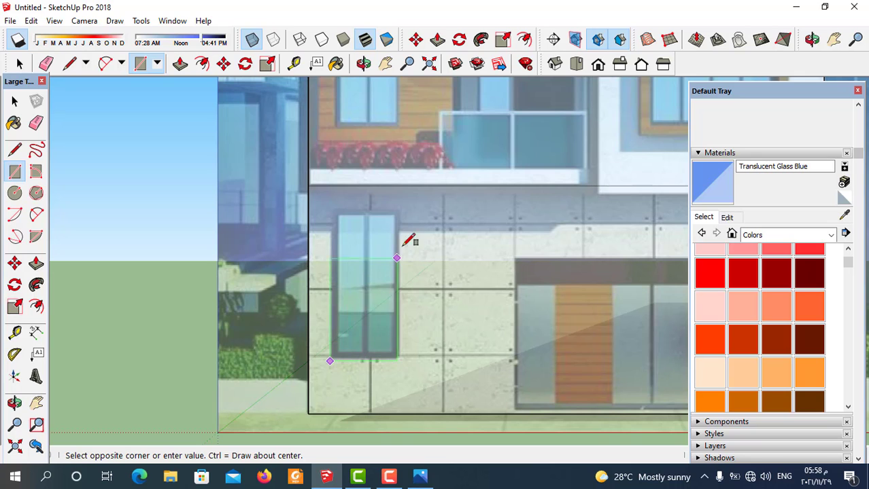
click(400, 206)
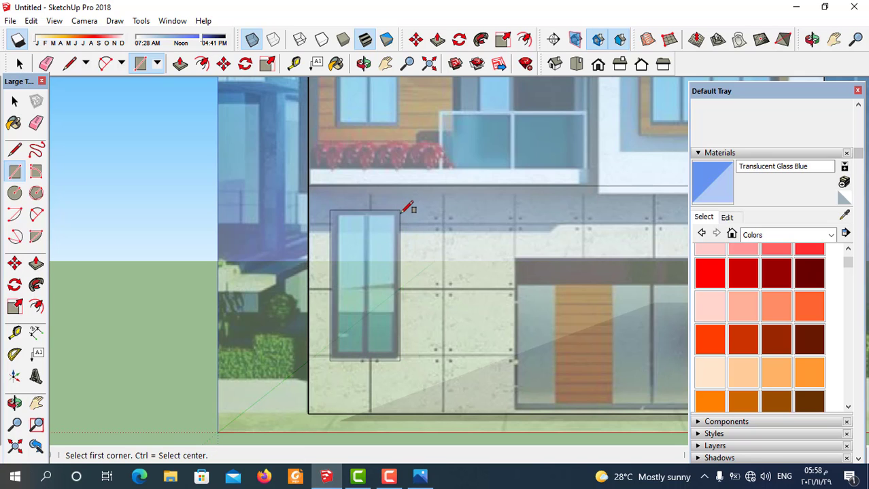
scroll(370, 305, down, 2)
scroll(479, 385, up, 1)
scroll(466, 356, up, 1)
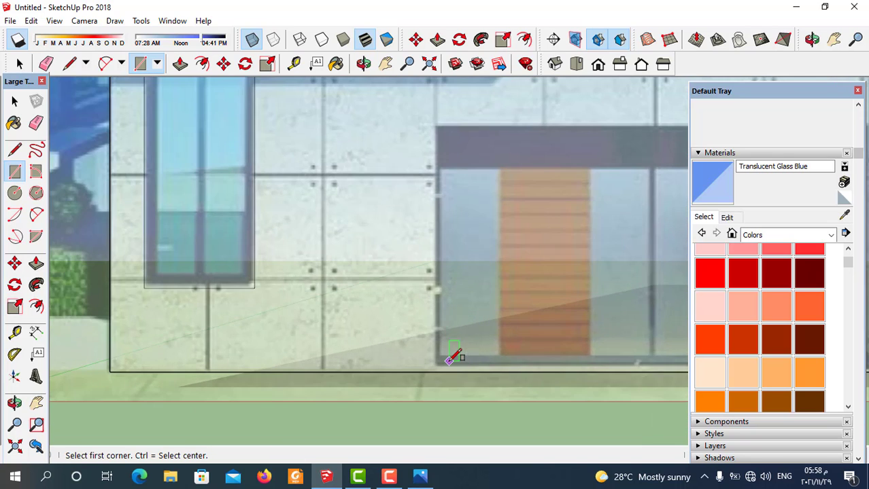
- Outline the wide glazed opening with lines around its four corners
click(15, 149)
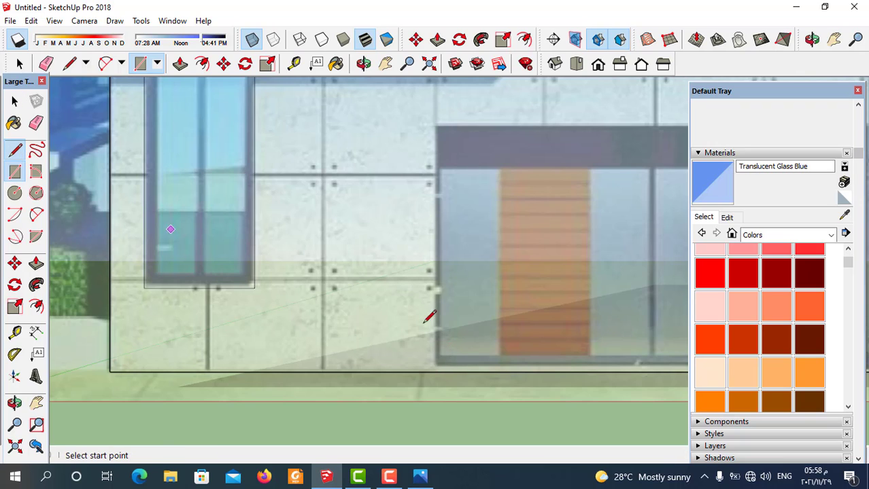
click(432, 372)
scroll(432, 372, down, 1)
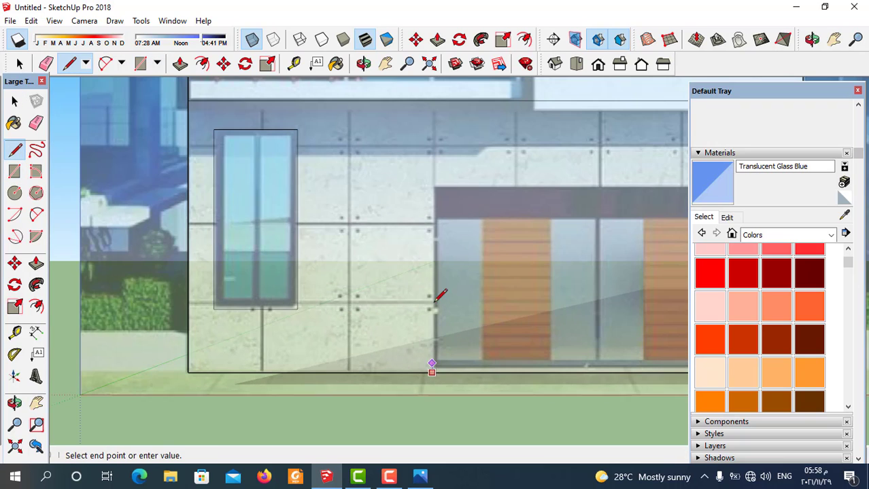
click(432, 183)
scroll(310, 242, down, 3)
scroll(362, 228, up, 3)
scroll(496, 223, up, 1)
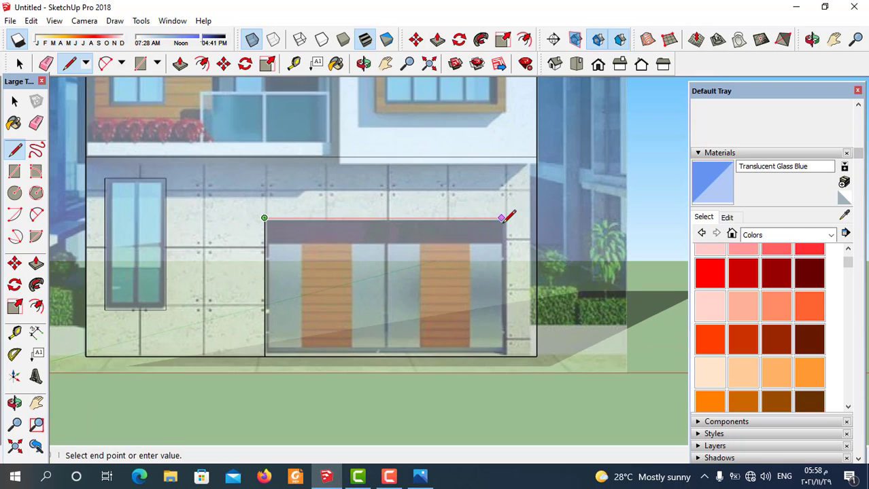
click(506, 218)
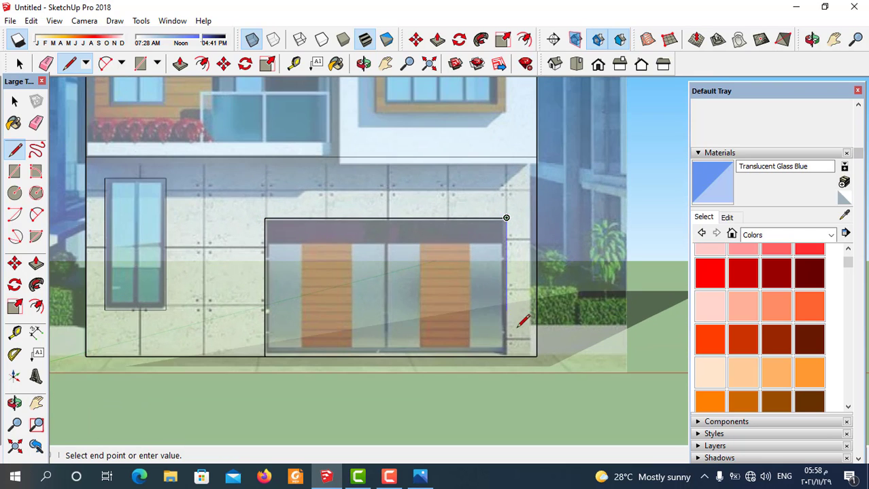
click(506, 356)
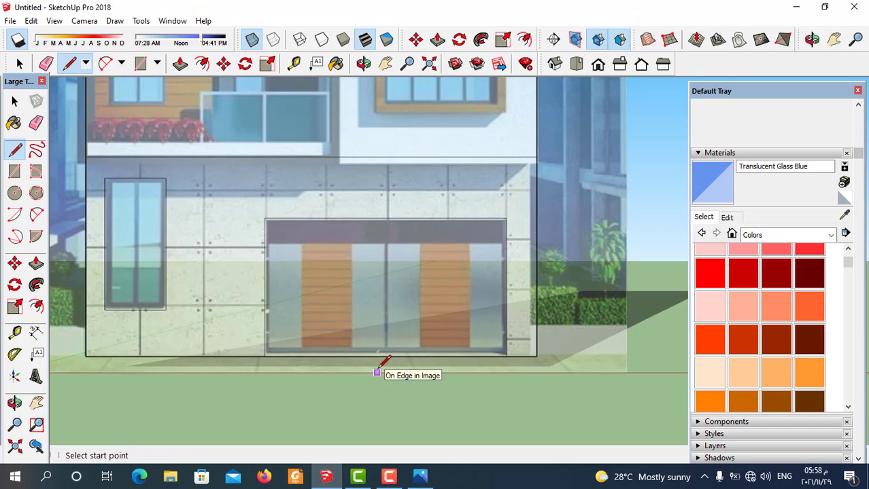
scroll(311, 348, up, 1)
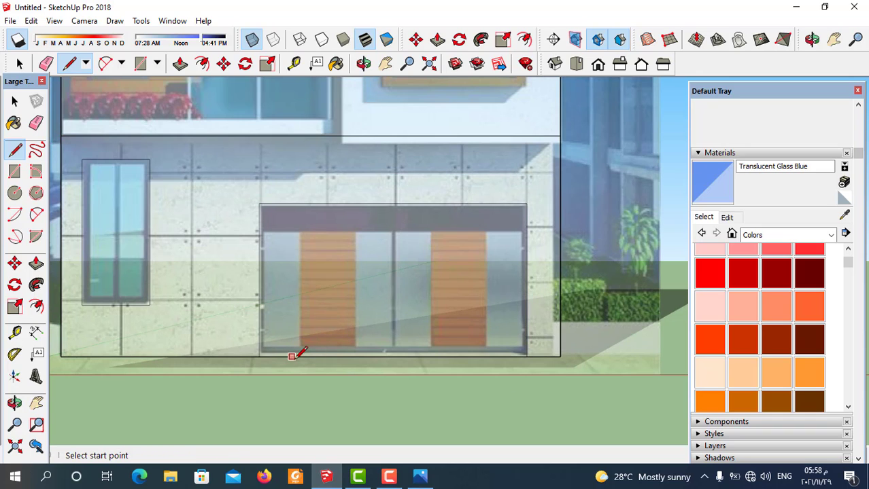
- Add four vertical divider lines along both edges of the two wood strips
click(299, 356)
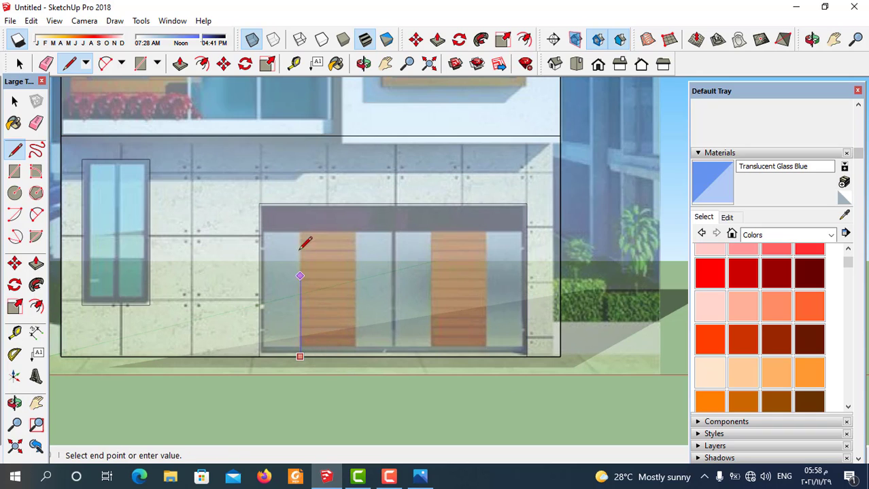
click(300, 203)
click(355, 356)
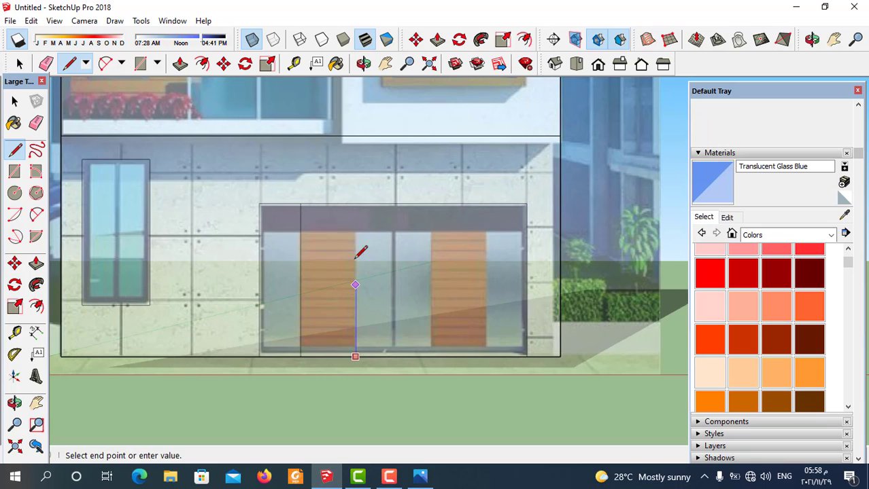
click(355, 203)
click(432, 356)
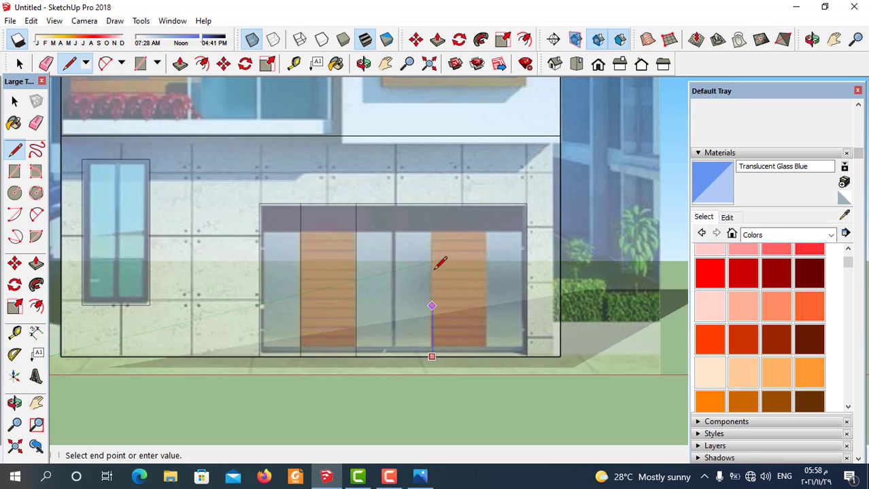
click(431, 204)
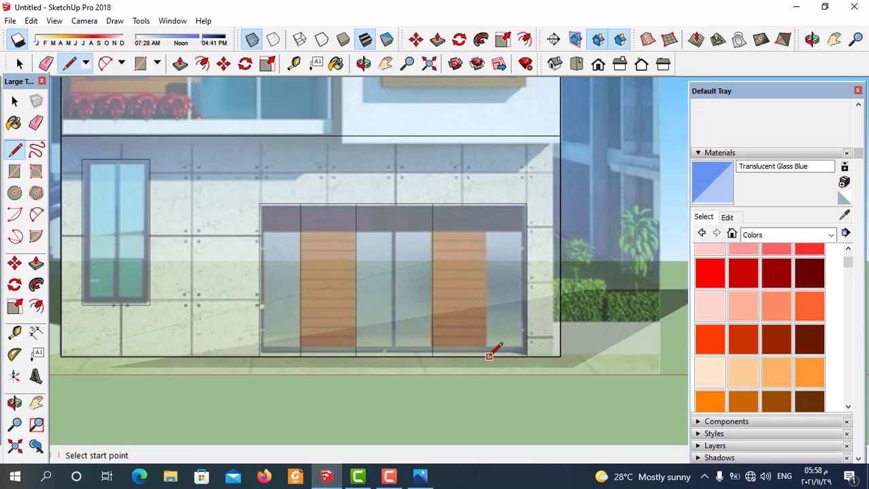
click(487, 356)
click(486, 204)
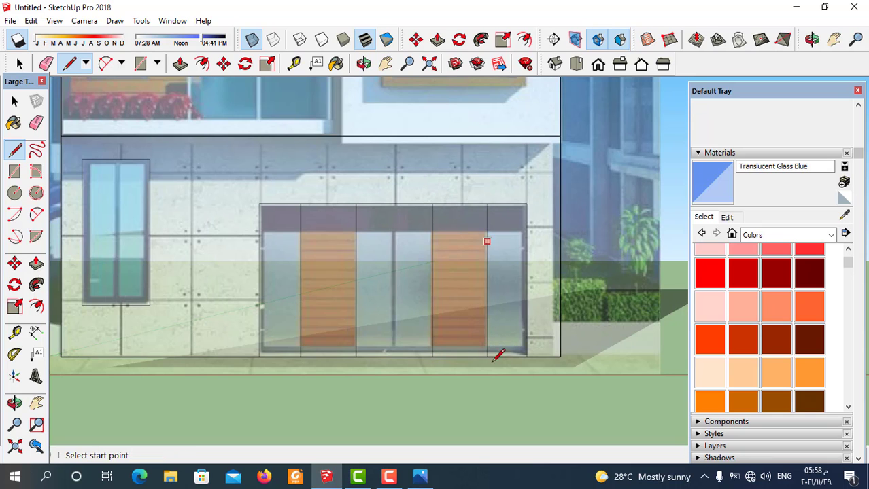
scroll(511, 395, down, 1)
scroll(506, 310, down, 2)
- Draw a vertical line where the central bay meets the right wall, continuing along the right bay's roofline
scroll(439, 246, up, 1)
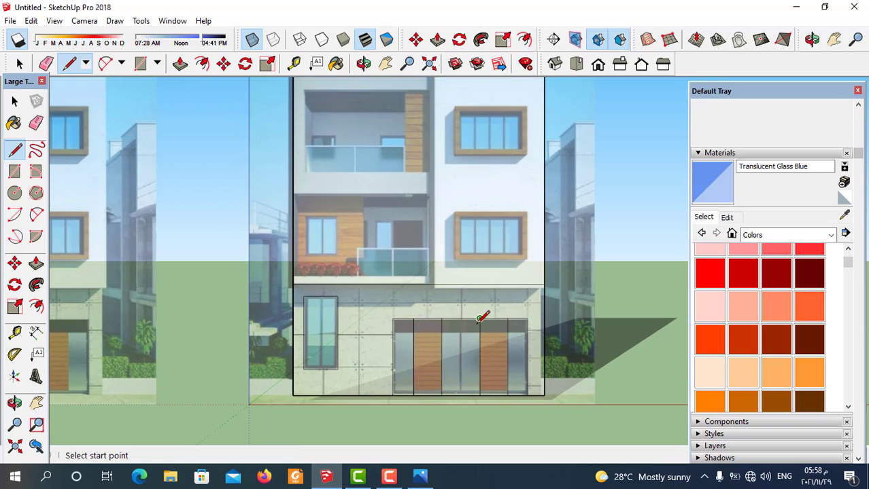
scroll(435, 320, up, 1)
scroll(367, 313, up, 2)
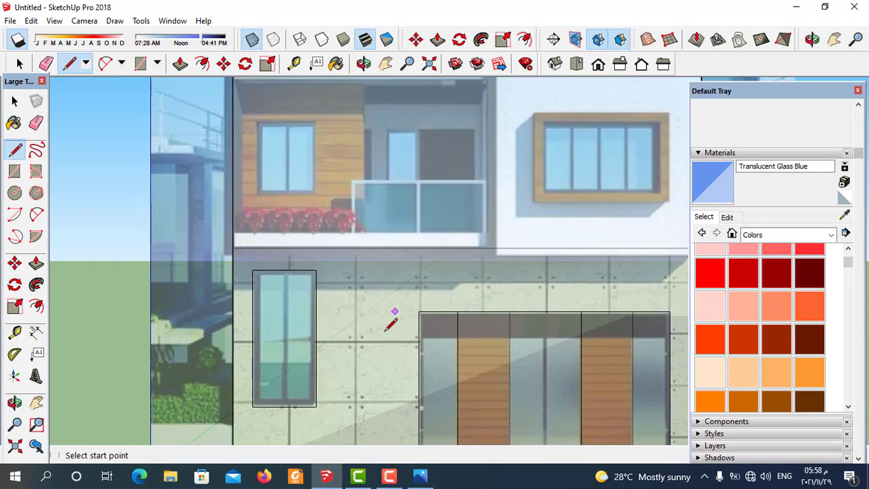
scroll(340, 361, up, 1)
scroll(343, 299, down, 1)
scroll(326, 258, down, 1)
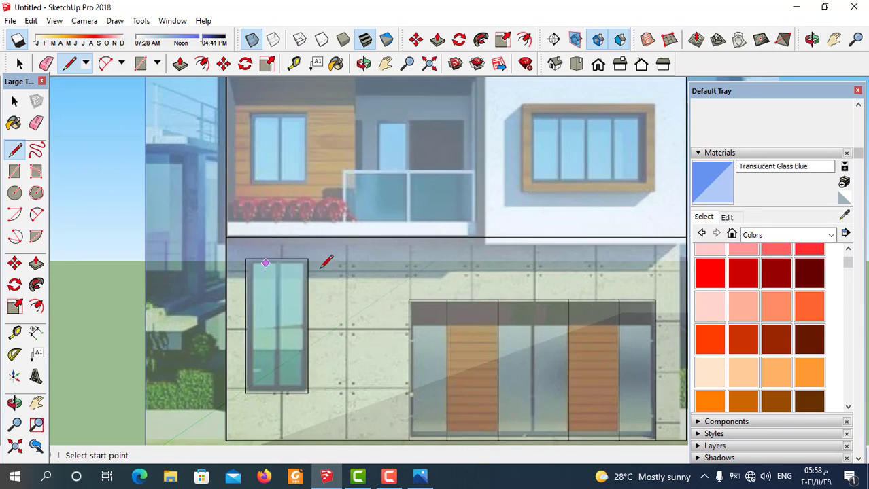
scroll(417, 285, down, 1)
scroll(425, 361, down, 2)
scroll(435, 428, down, 1)
scroll(446, 295, up, 1)
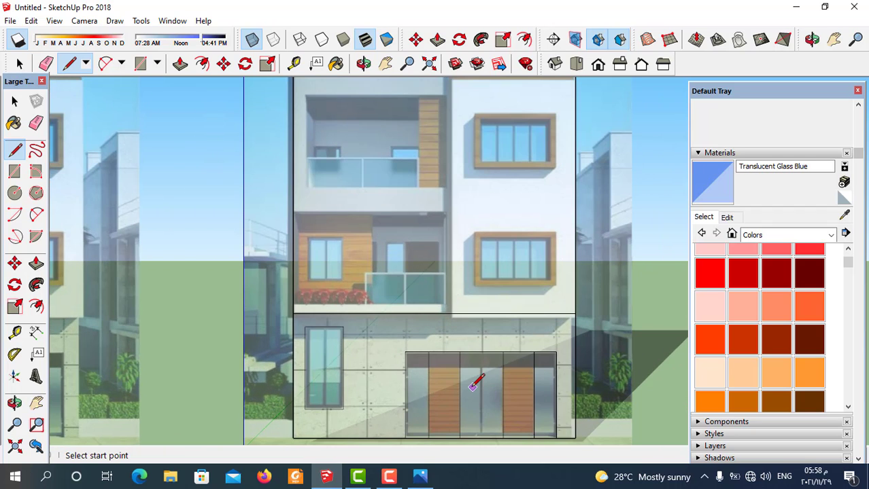
scroll(465, 377, down, 2)
scroll(454, 333, up, 1)
scroll(450, 326, up, 1)
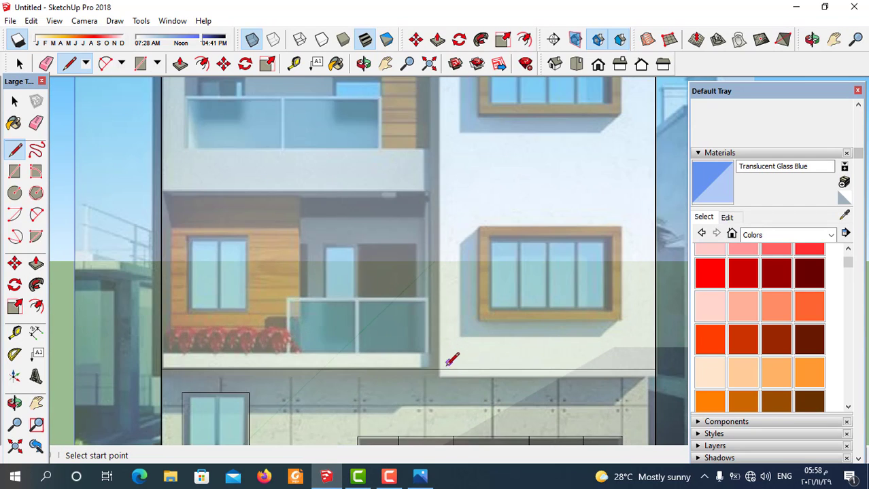
click(440, 369)
scroll(440, 402, down, 1)
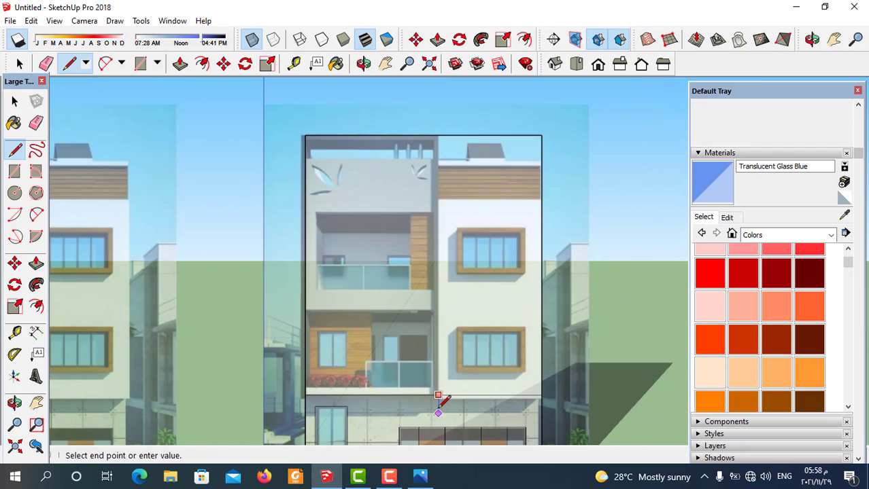
scroll(441, 156, up, 1)
scroll(440, 158, up, 1)
scroll(446, 158, up, 1)
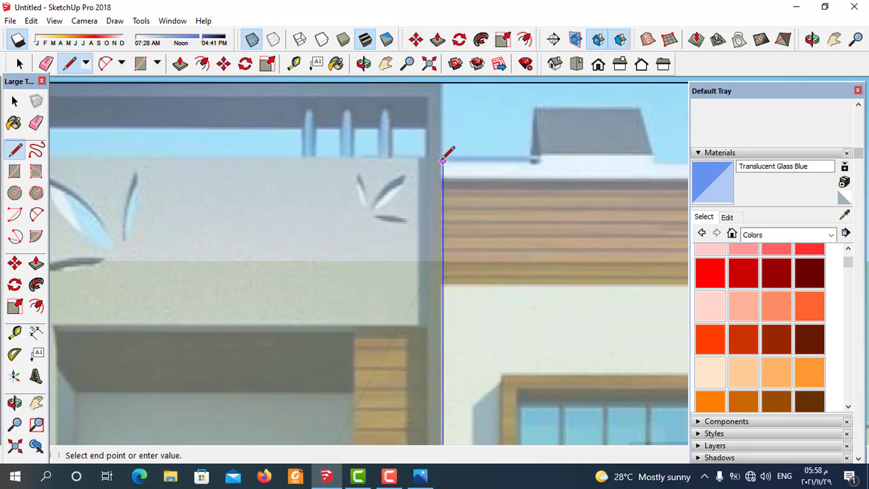
click(442, 160)
scroll(375, 174, down, 2)
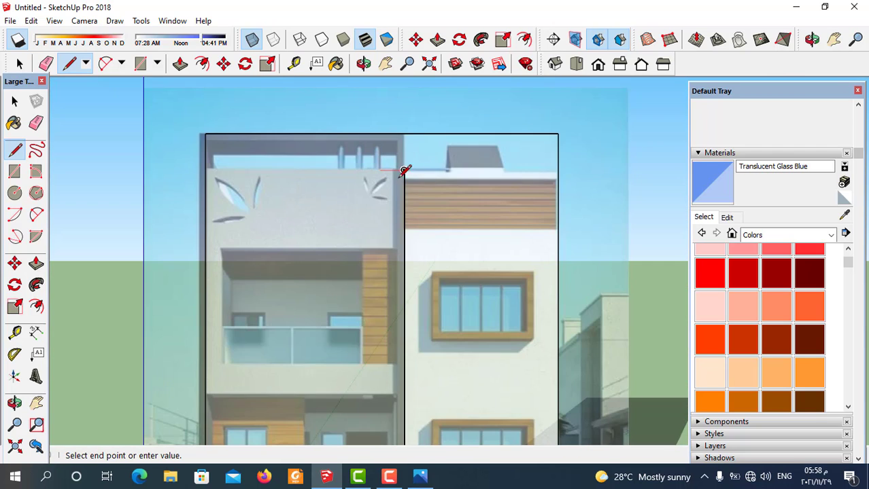
click(557, 170)
scroll(407, 176, down, 2)
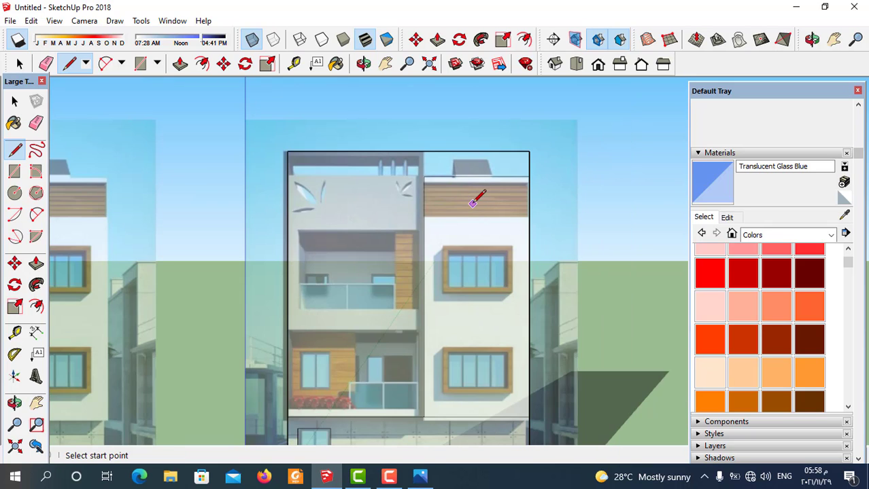
scroll(437, 187, up, 3)
scroll(437, 188, up, 2)
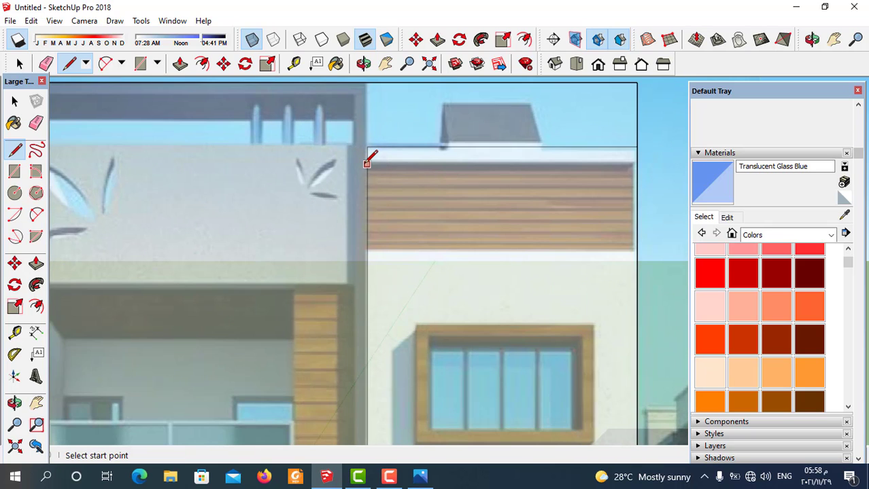
- Draw horizontal edges along the top and bottom of the upper-right wooden panel
click(366, 164)
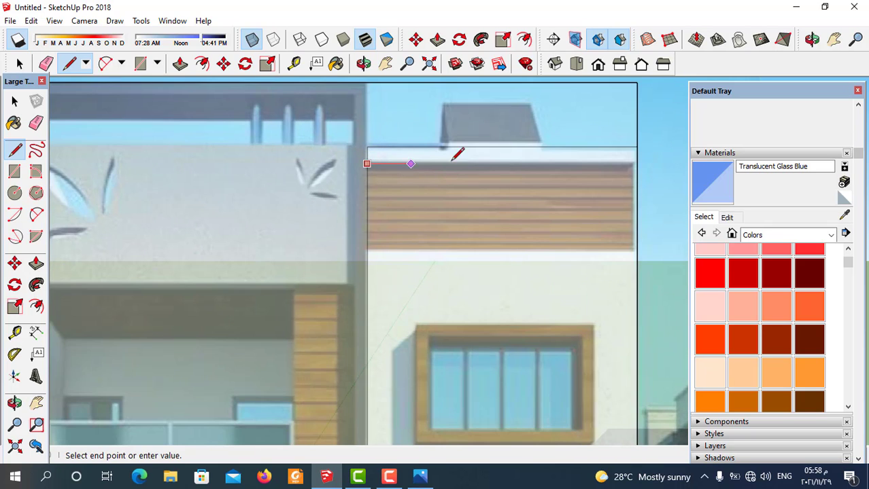
click(640, 157)
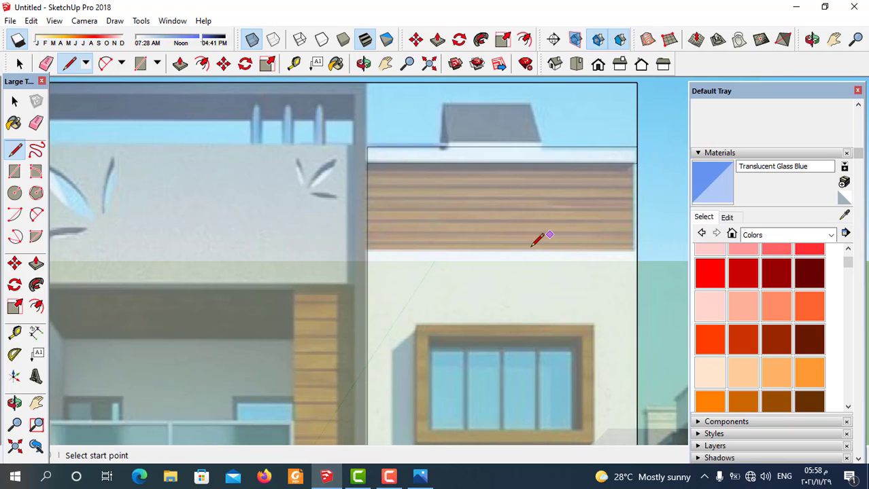
click(367, 252)
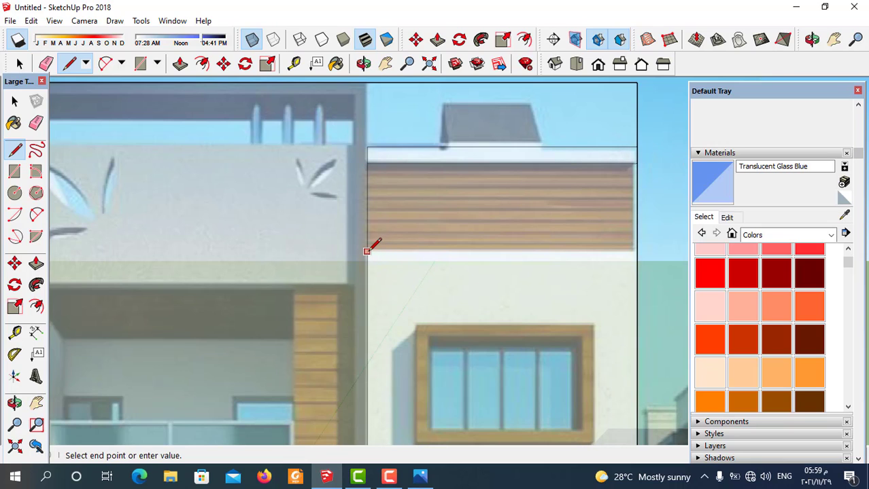
click(636, 251)
scroll(450, 185, down, 5)
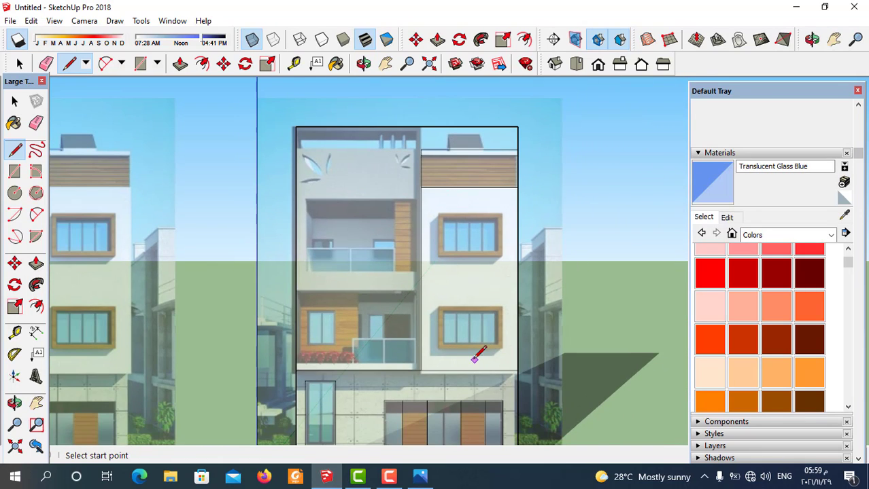
scroll(473, 356, up, 2)
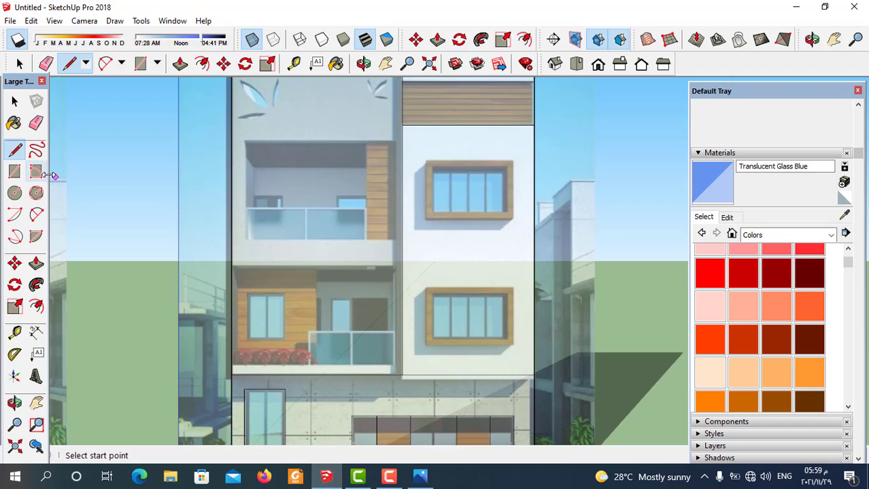
- Draw two nested rectangles over the right bay's lower window for its frame and glass
click(15, 171)
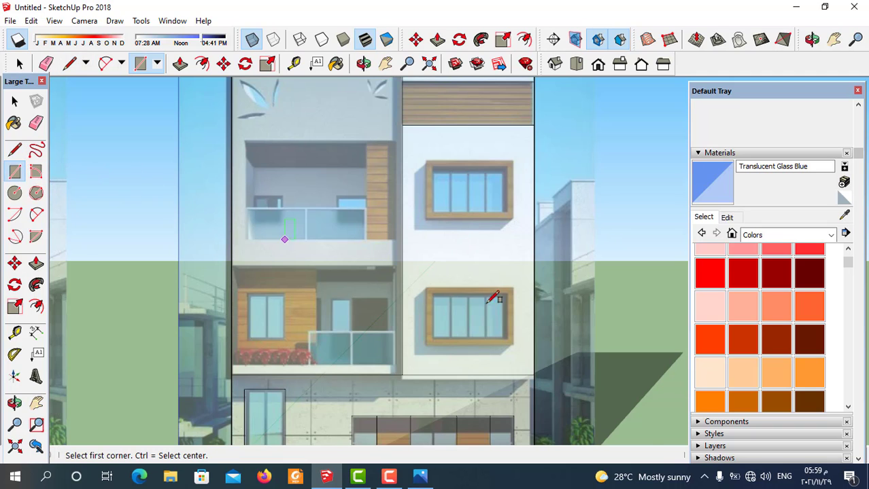
scroll(509, 340, up, 2)
click(384, 257)
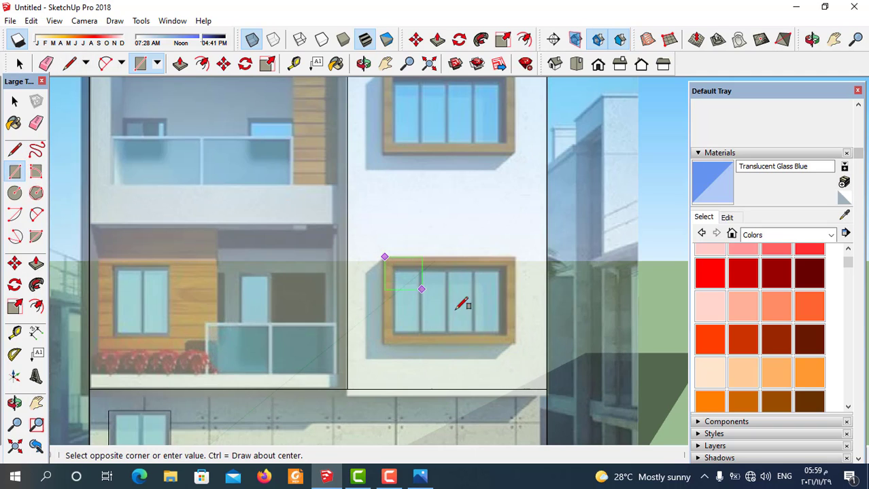
click(516, 342)
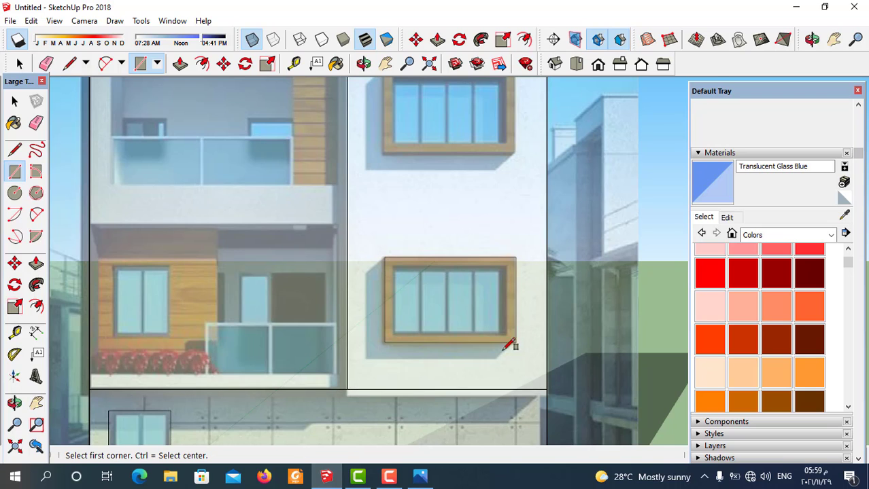
scroll(418, 286, up, 1)
click(385, 259)
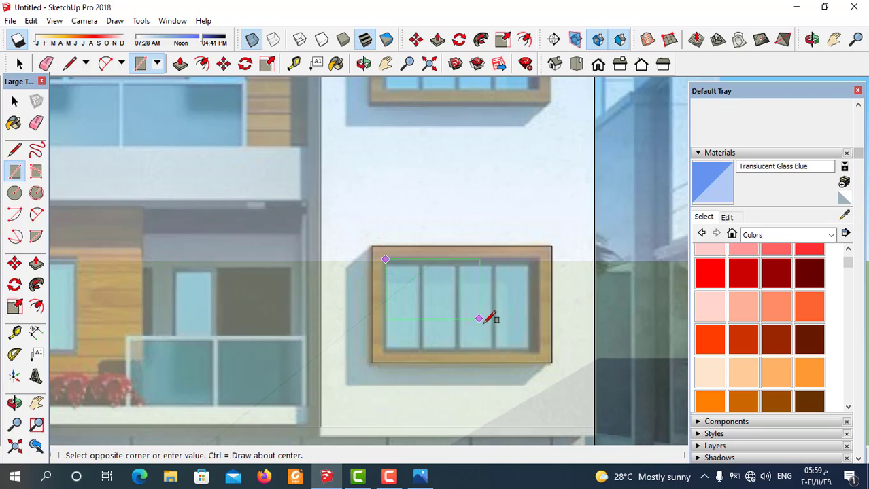
click(539, 352)
scroll(448, 187, down, 2)
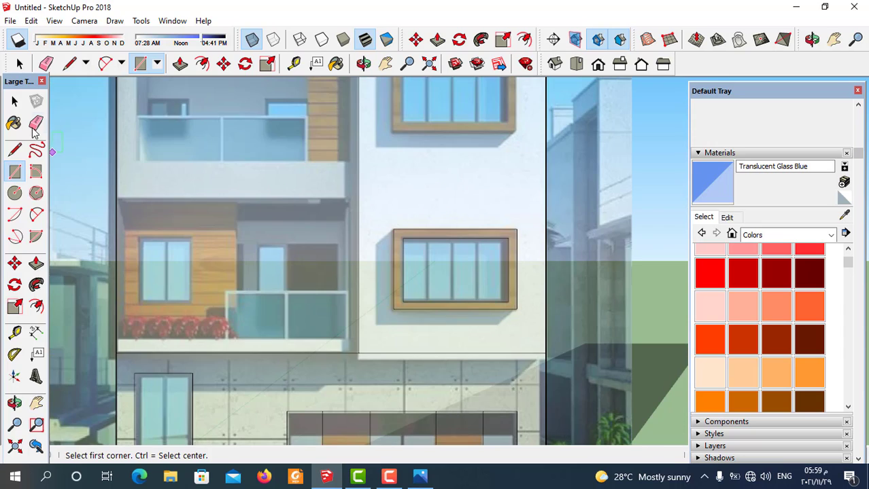
click(15, 101)
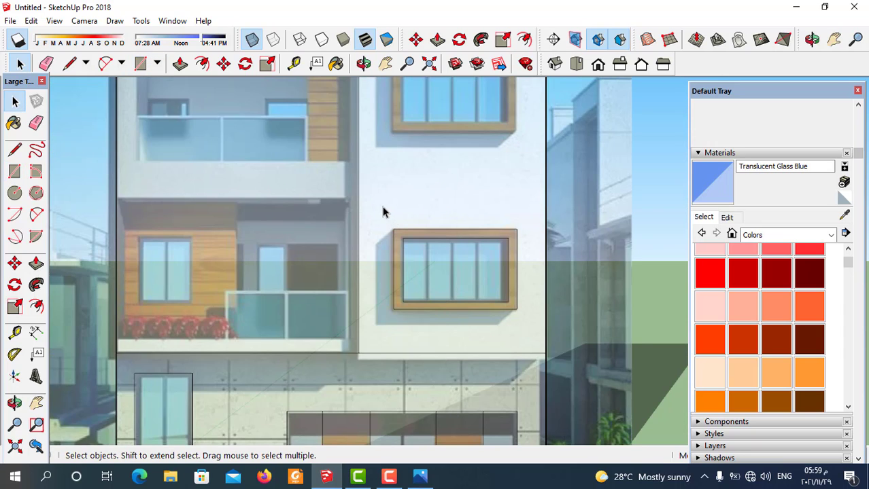
- Copy the traced lower window's frame and glass straight up onto the upper right window
mouse_move(383, 213)
mouse_down()
mouse_move(523, 324)
mouse_move(521, 334)
mouse_up()
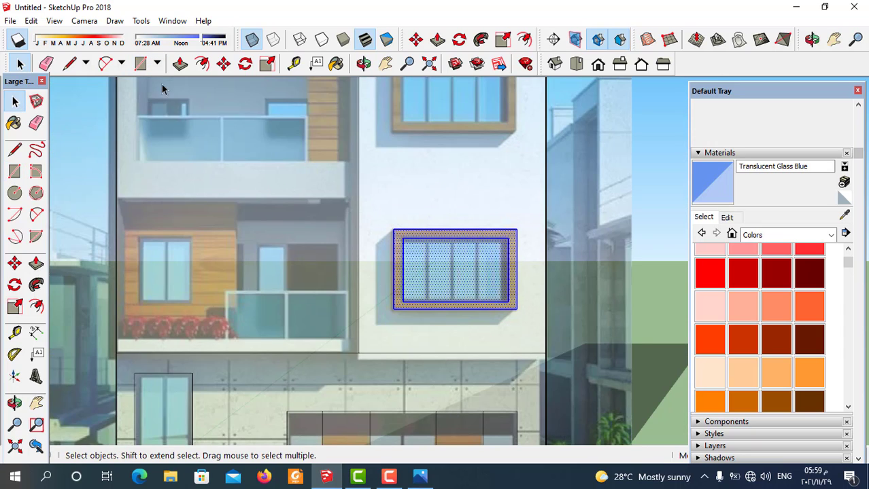
click(223, 63)
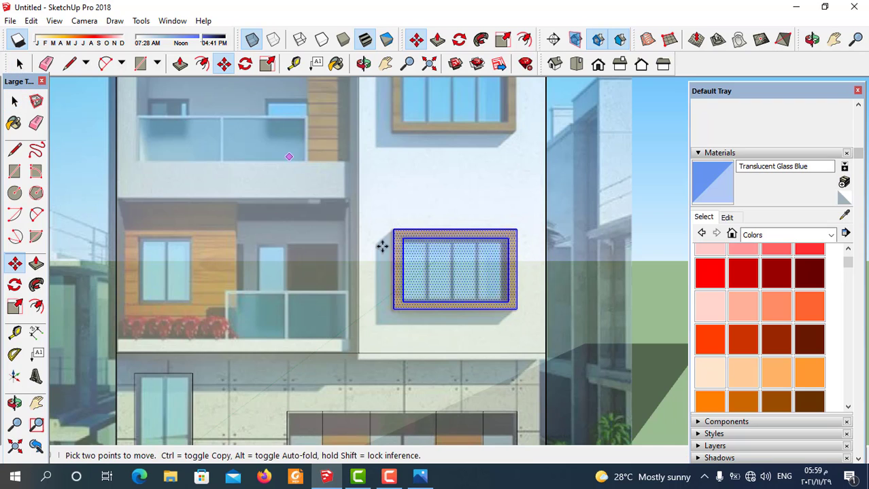
ctrl+click(516, 309)
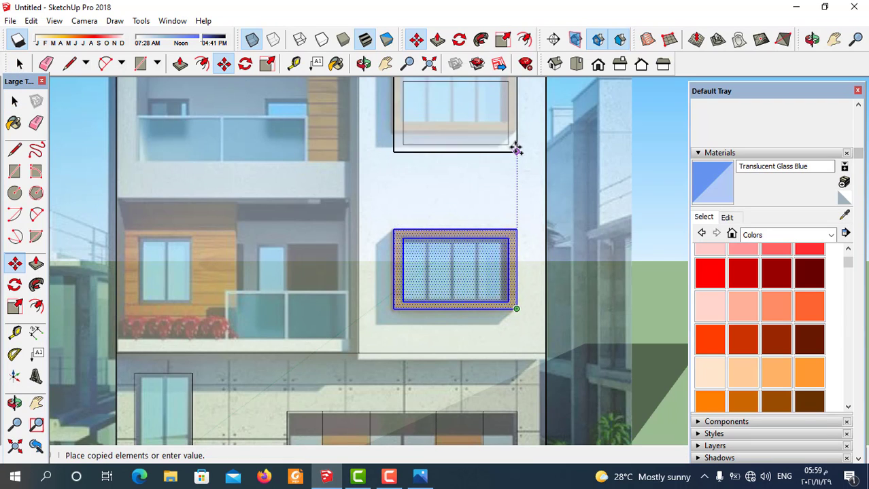
scroll(516, 138, up, 2)
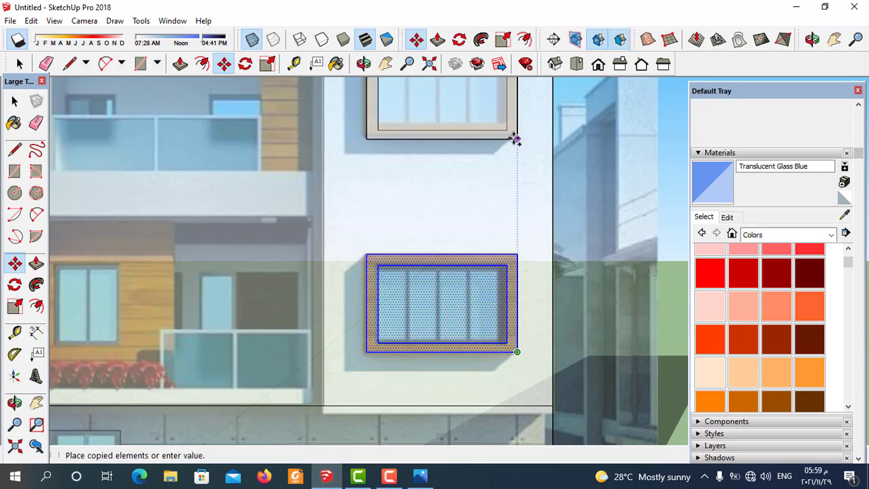
click(516, 138)
scroll(471, 239, down, 3)
click(14, 101)
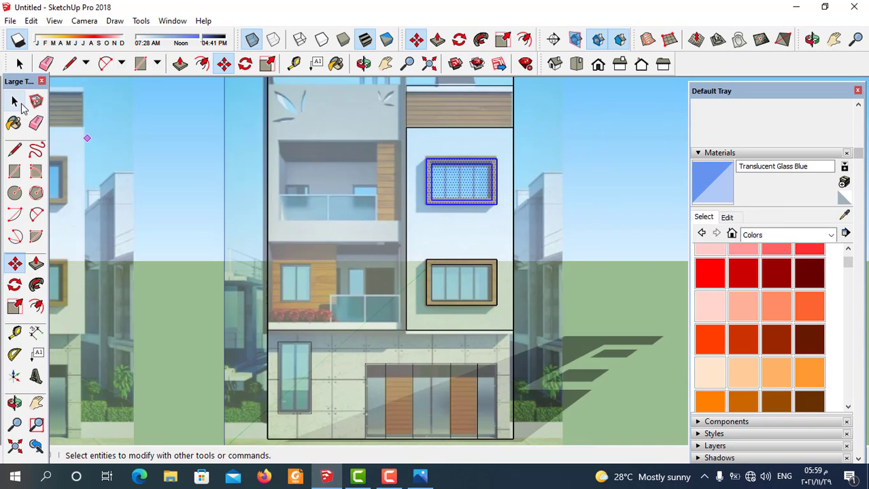
click(15, 101)
scroll(511, 284, down, 2)
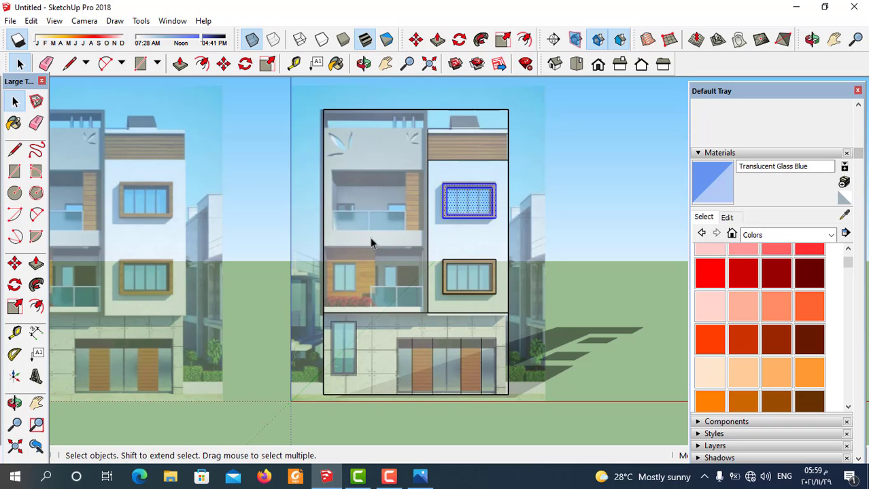
- Draw a vertical line from the right block's top endpoint up to the building's top corner
click(68, 63)
scroll(439, 147, up, 2)
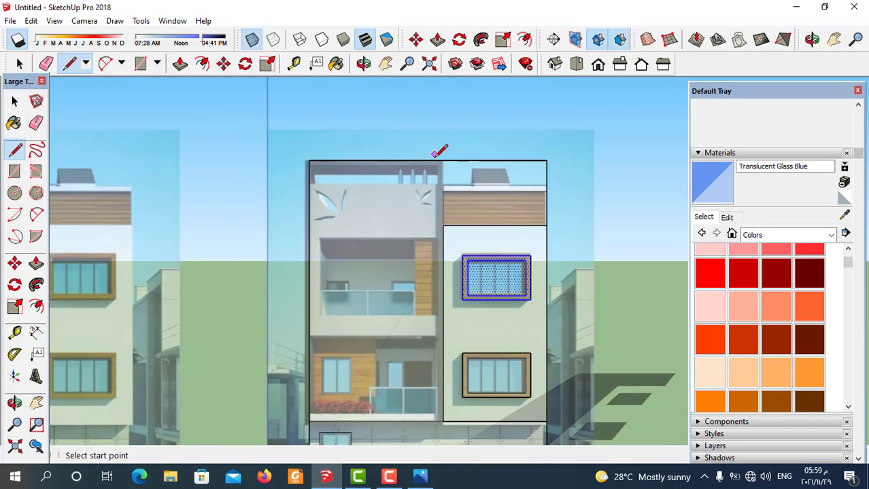
scroll(441, 183, up, 1)
click(446, 188)
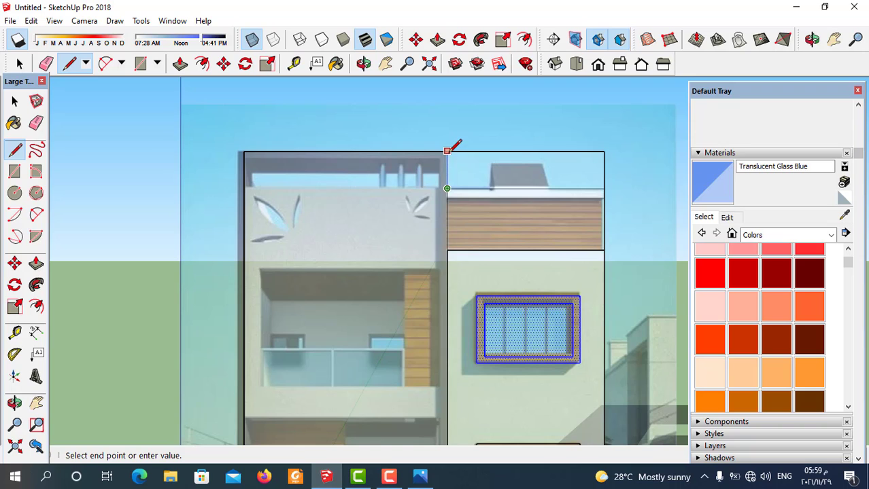
click(447, 150)
scroll(462, 197, down, 1)
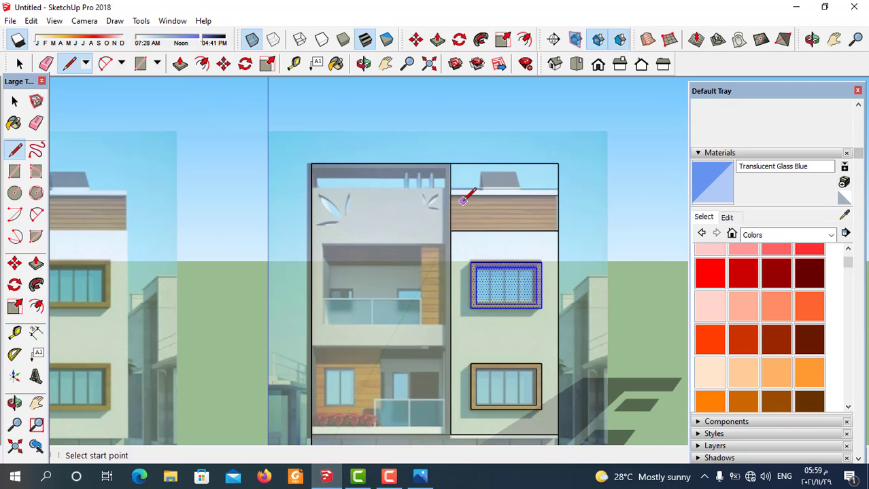
- Erase the extra outline edges above the right block so it stops at its lower roofline
click(36, 123)
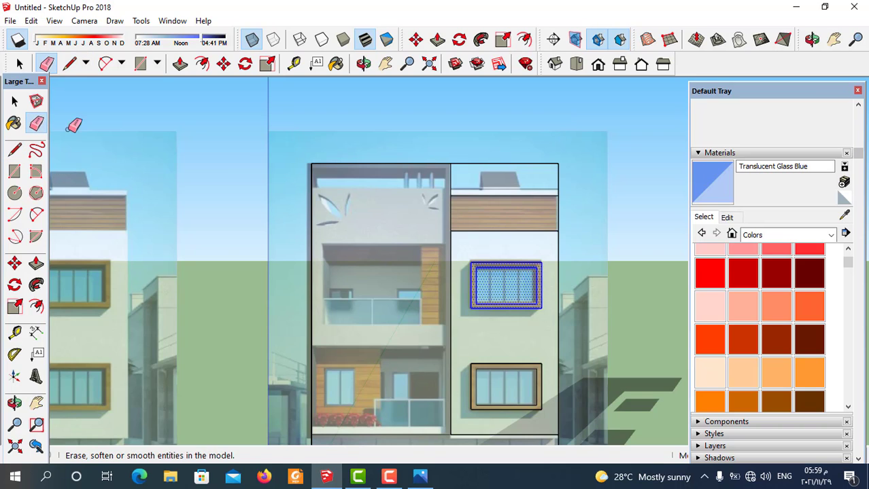
drag(514, 164, 557, 170)
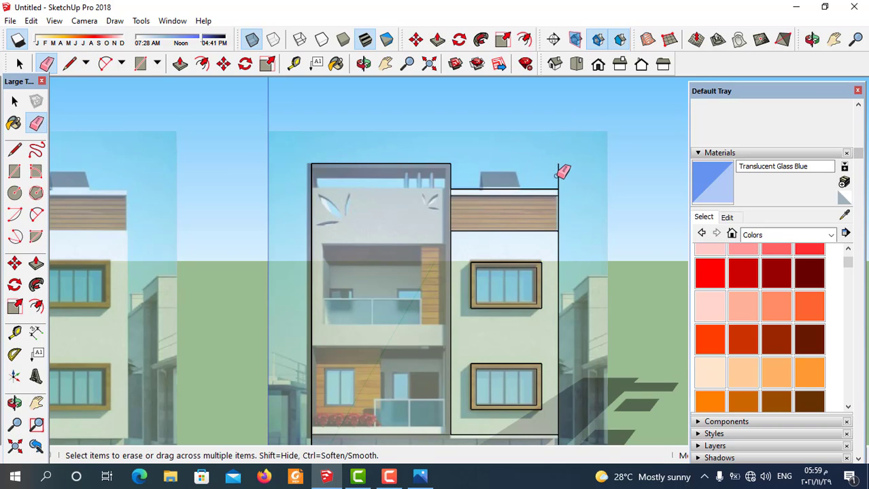
scroll(595, 143, down, 2)
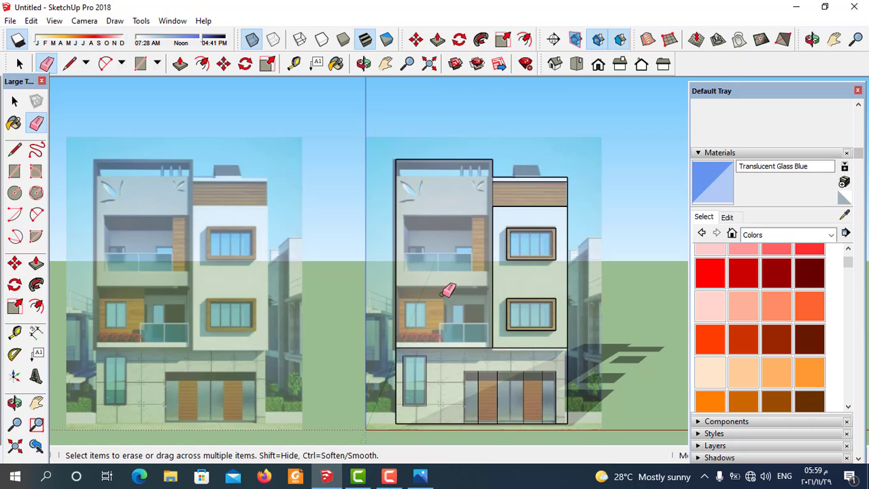
scroll(437, 308, up, 1)
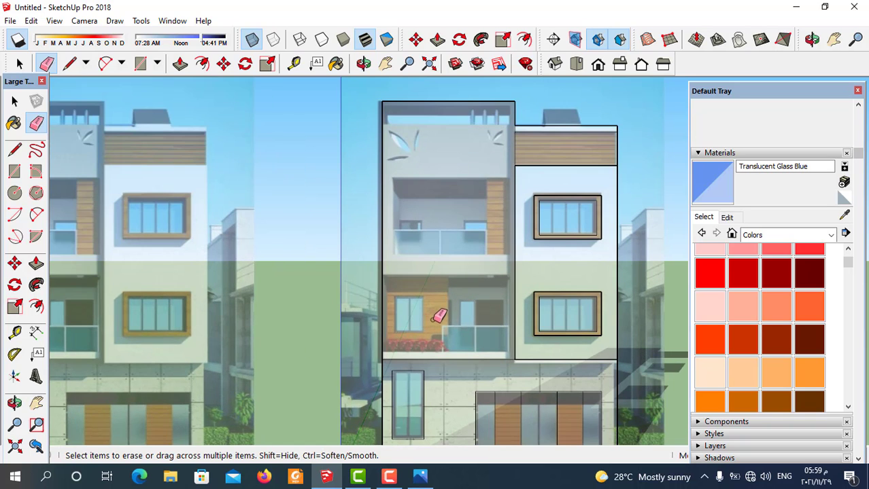
- Trace a line along the floor slab from the facade's left edge to its right edge
click(15, 150)
scroll(433, 277, up, 2)
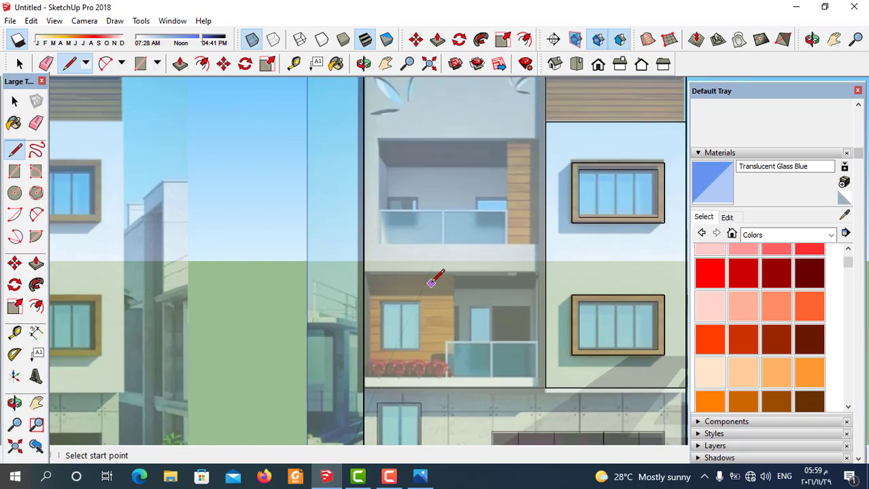
scroll(358, 270, up, 1)
click(348, 264)
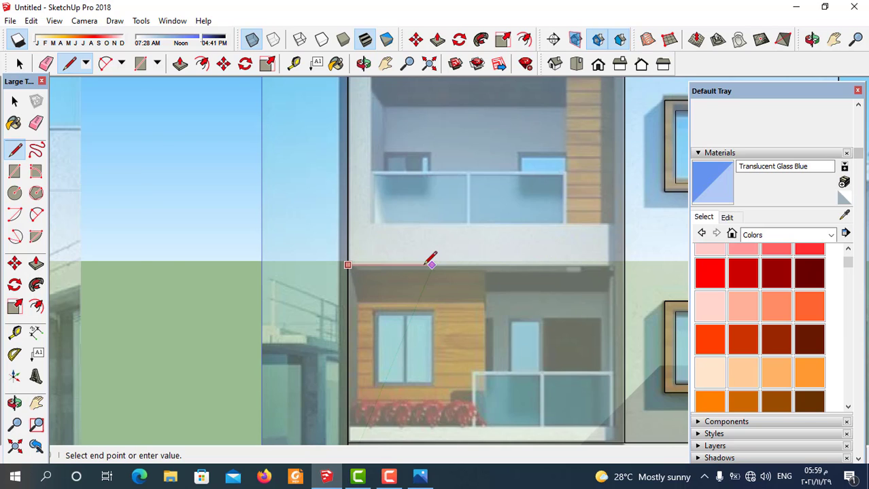
middle_drag(431, 253, 570, 264)
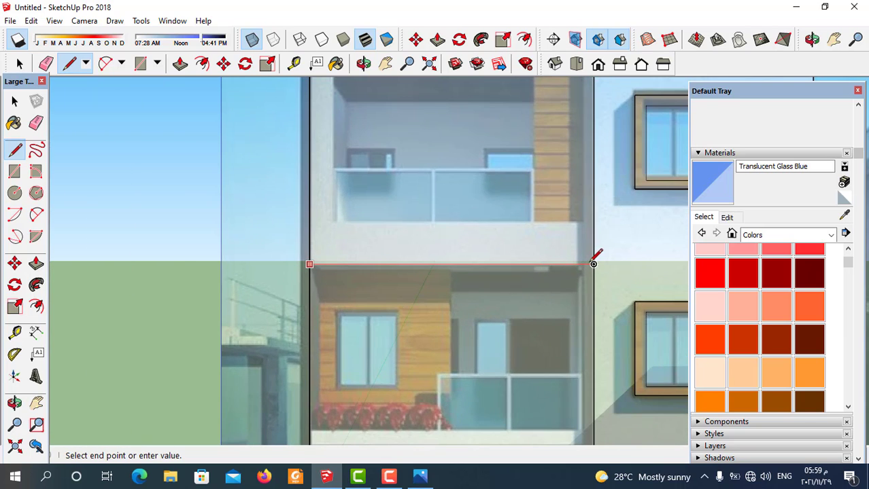
click(592, 265)
scroll(435, 251, down, 2)
scroll(414, 190, up, 2)
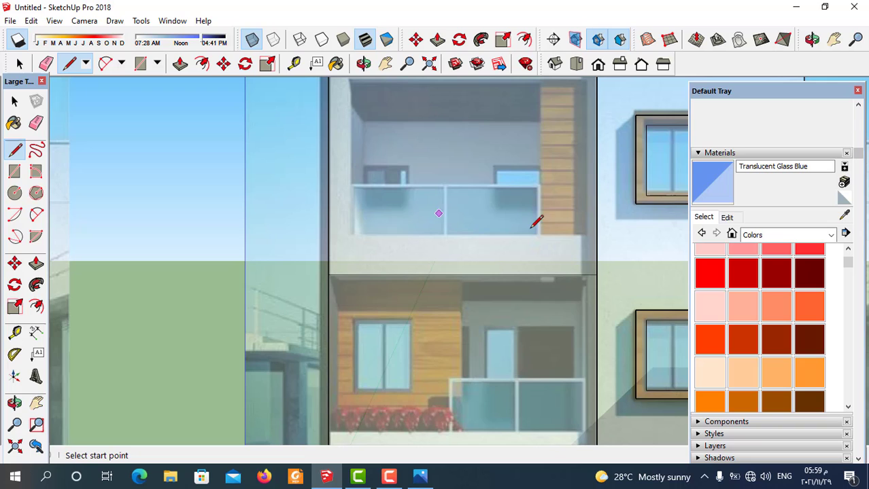
- Trace the upper balcony rectangle over the photo to form its face
click(596, 235)
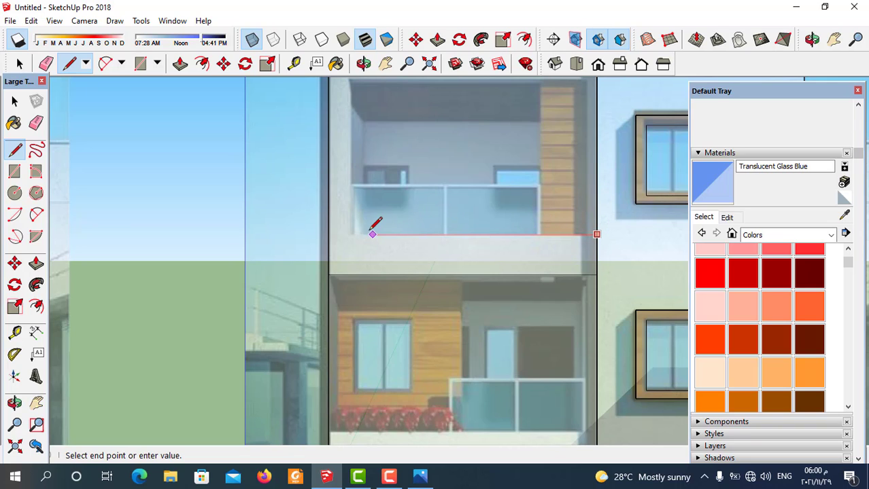
click(350, 234)
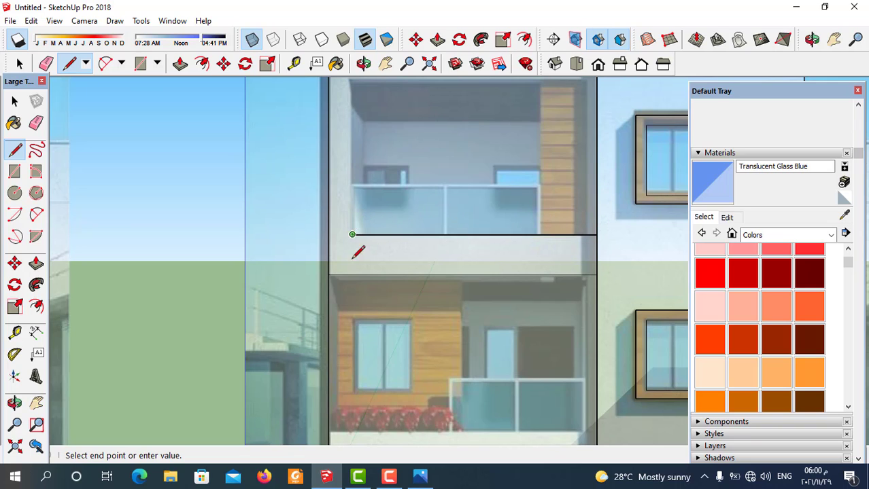
scroll(351, 244, down, 2)
click(352, 170)
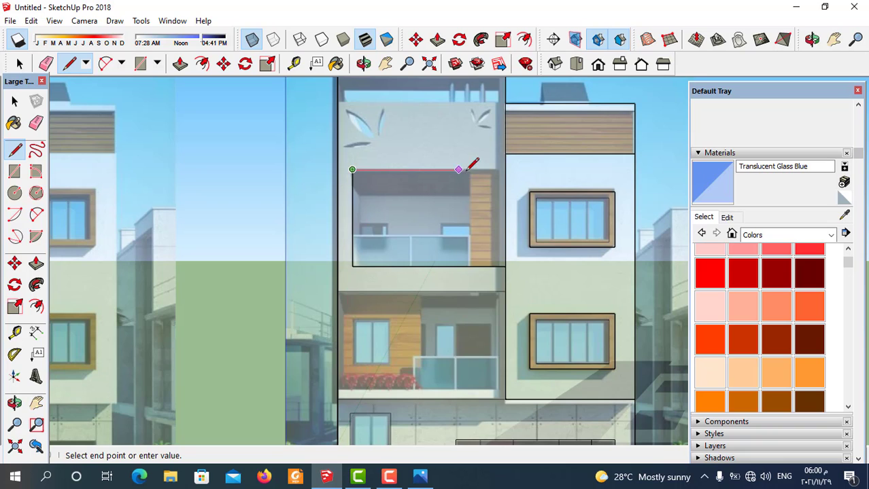
scroll(504, 168, up, 2)
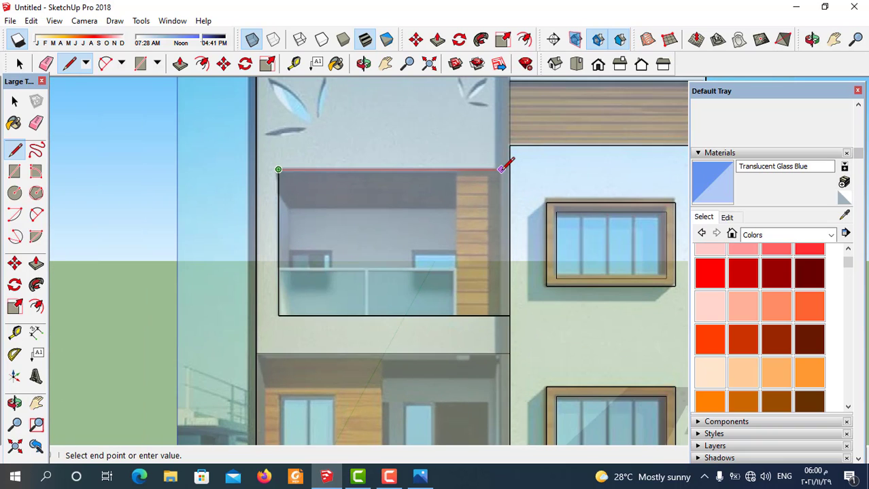
click(501, 169)
click(501, 315)
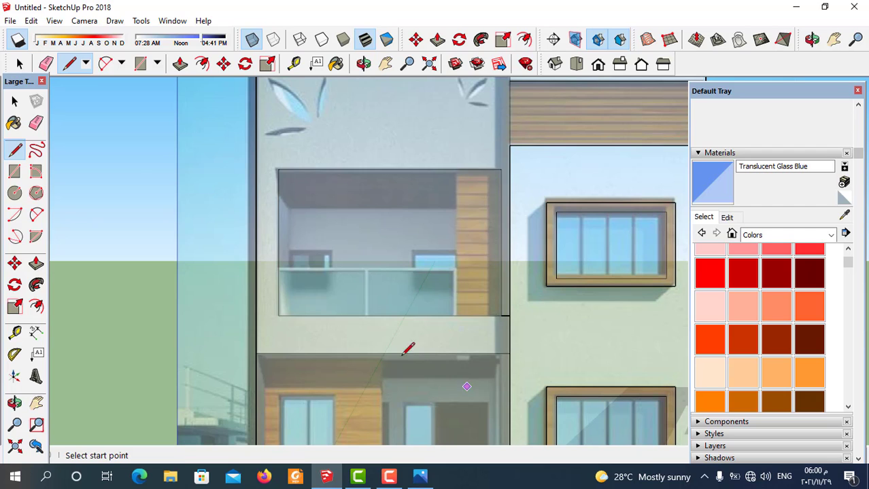
click(45, 63)
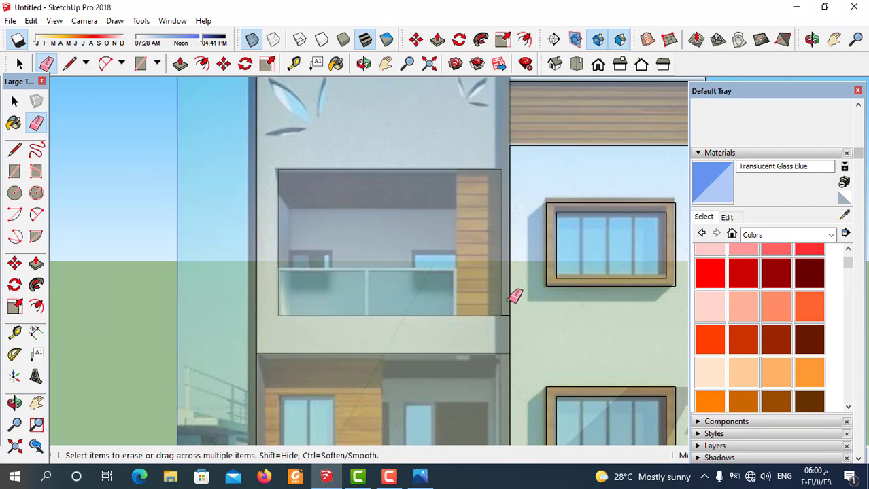
scroll(510, 313, up, 2)
scroll(511, 322, up, 1)
scroll(507, 326, down, 2)
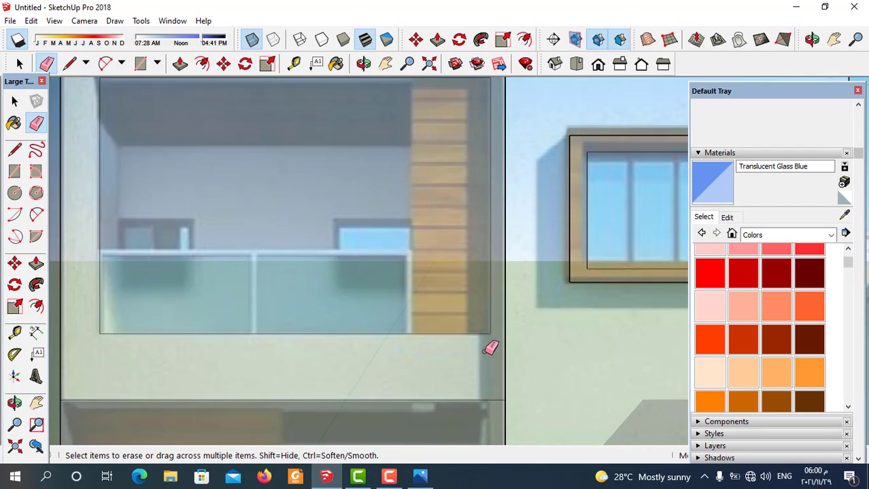
scroll(484, 342, down, 1)
scroll(476, 331, down, 1)
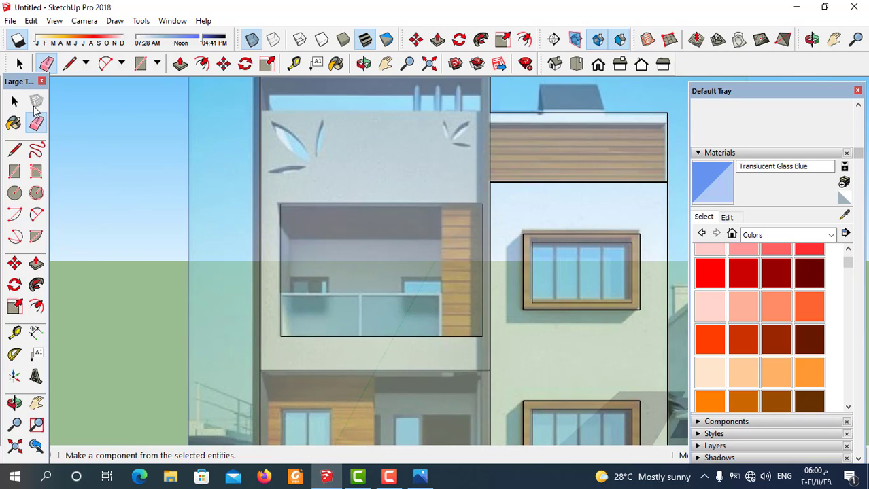
- Outline the rooftop parapet as a closed rectangular face
click(15, 152)
scroll(292, 317, up, 3)
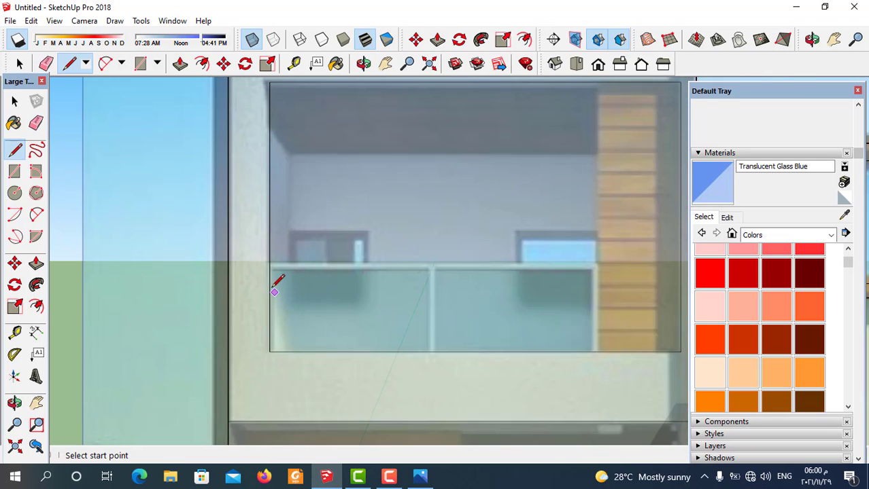
scroll(261, 278, down, 4)
scroll(365, 345, down, 1)
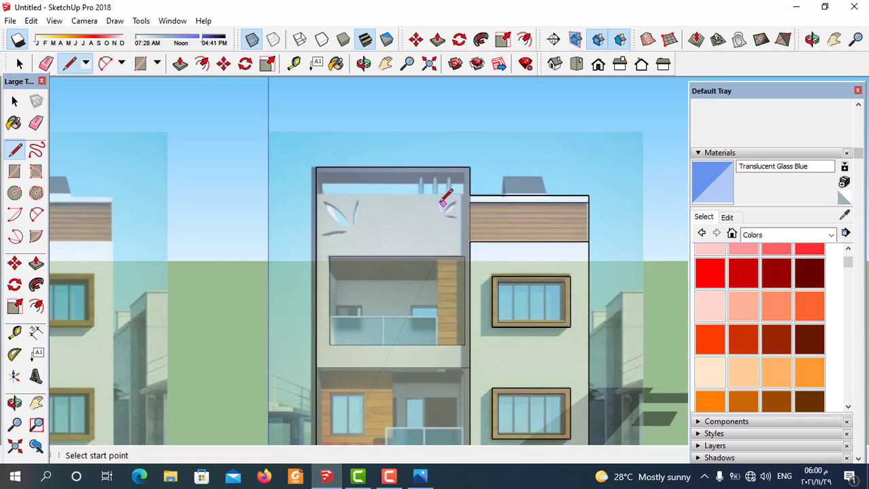
scroll(443, 202, up, 2)
click(255, 191)
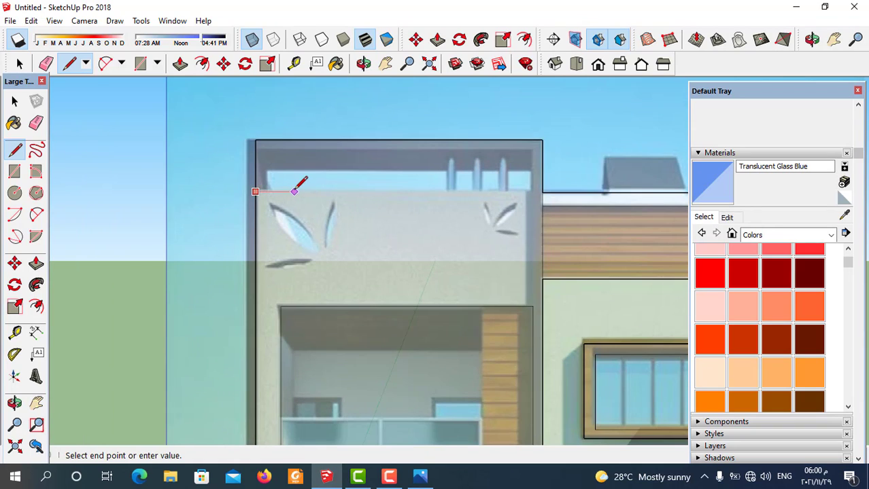
key(Escape)
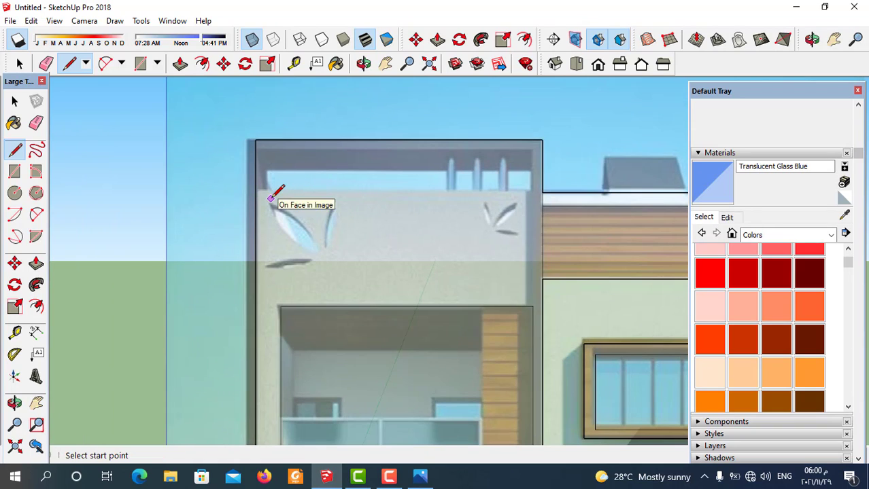
click(265, 188)
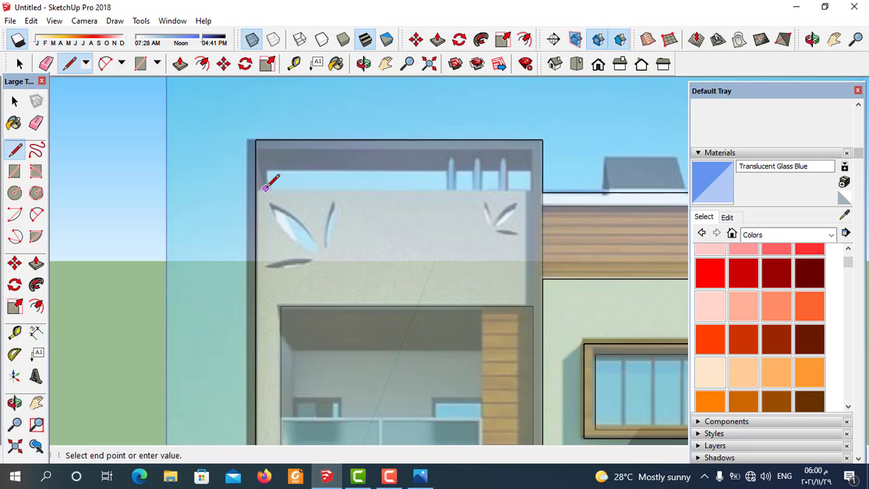
click(265, 147)
click(532, 147)
click(532, 188)
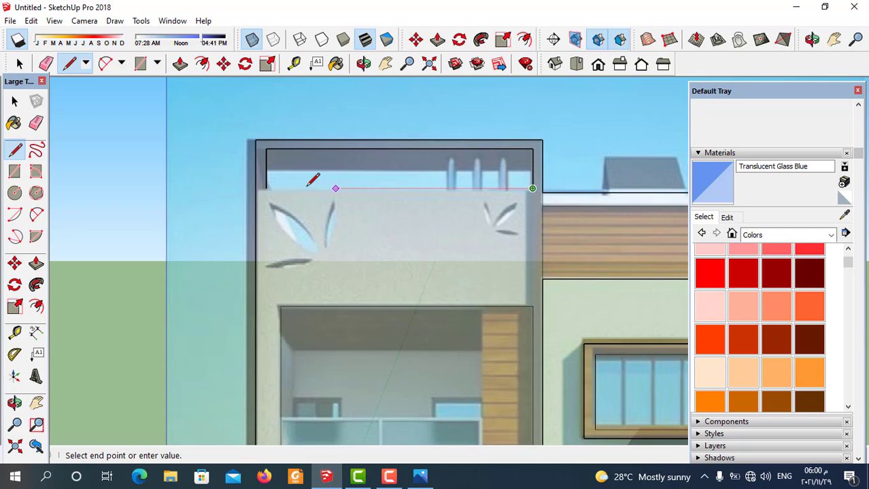
click(265, 188)
- Split the balcony face with a vertical line at the wood panel and a horizontal line at the railing top
scroll(380, 211, down, 2)
scroll(459, 241, down, 2)
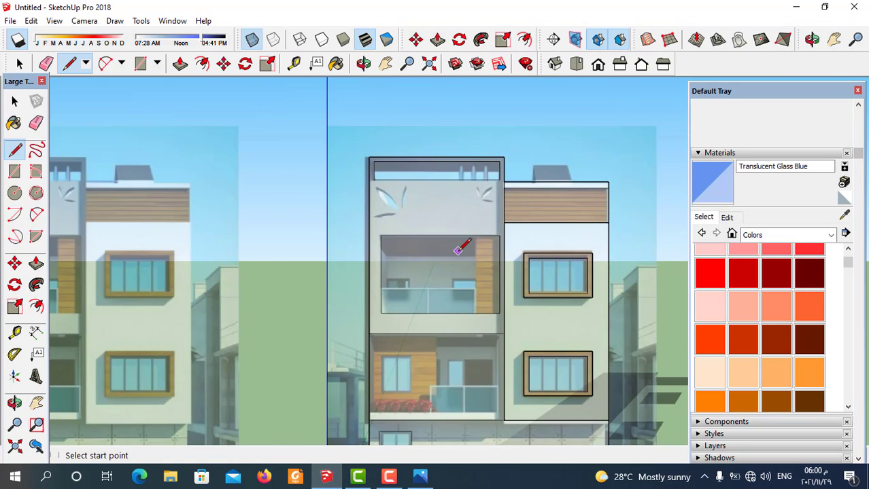
scroll(458, 238, down, 2)
scroll(446, 265, up, 2)
scroll(460, 253, up, 2)
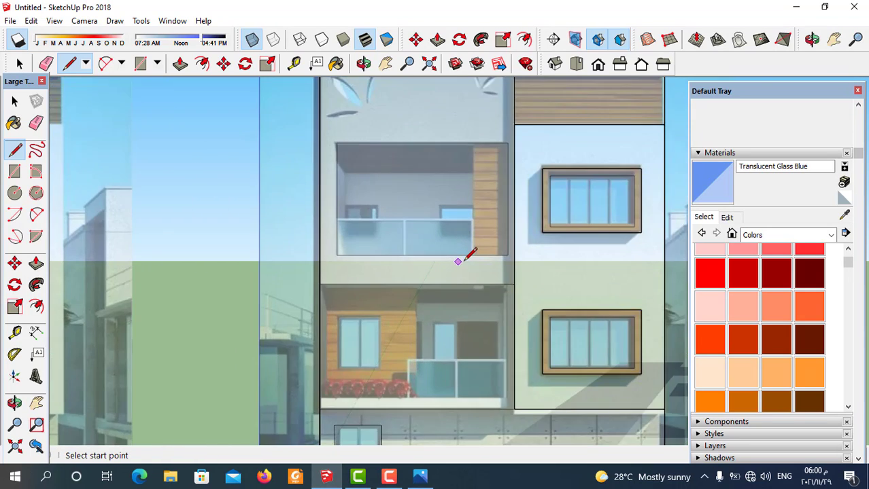
scroll(476, 251, up, 2)
click(478, 251)
scroll(477, 271, down, 1)
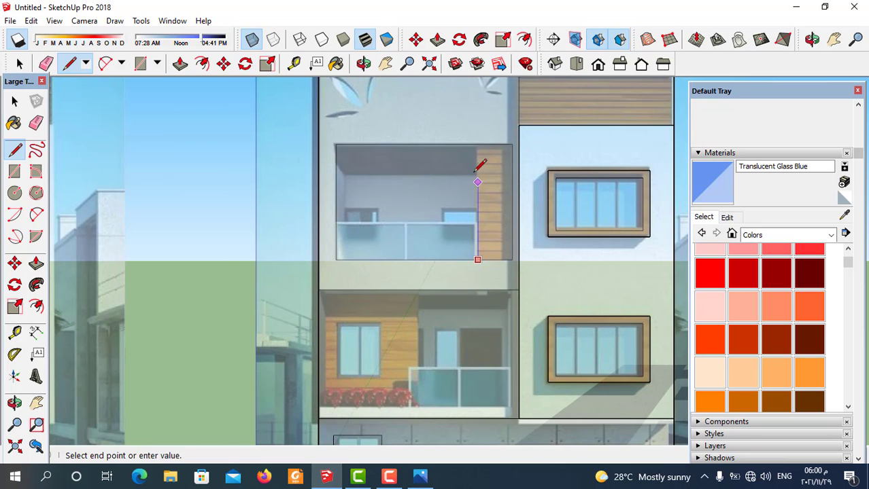
click(478, 144)
scroll(325, 233, up, 2)
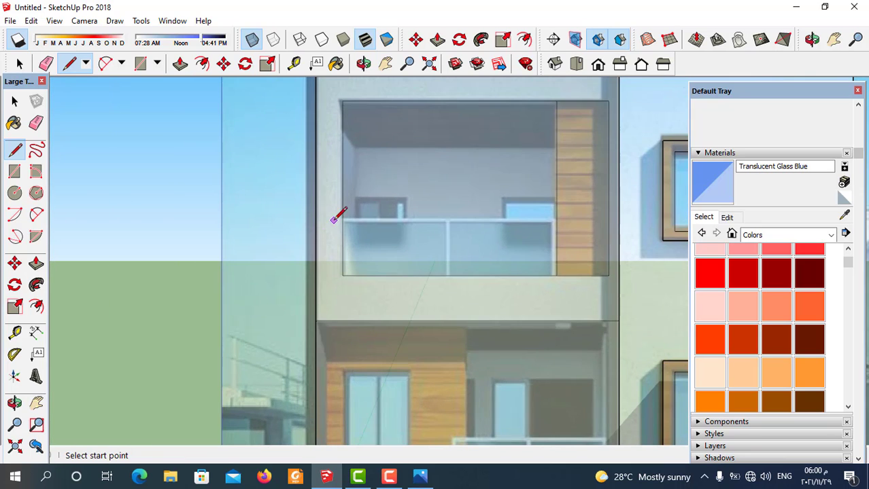
click(341, 220)
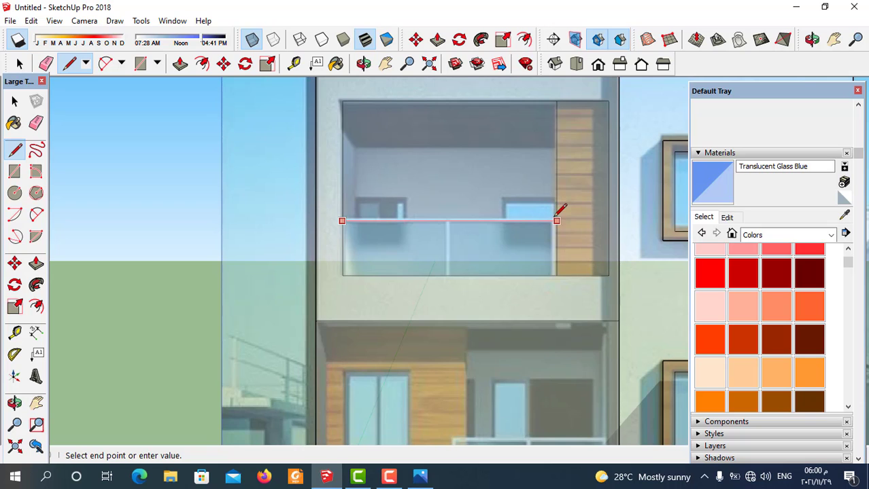
click(556, 220)
scroll(479, 248, down, 3)
scroll(473, 249, down, 2)
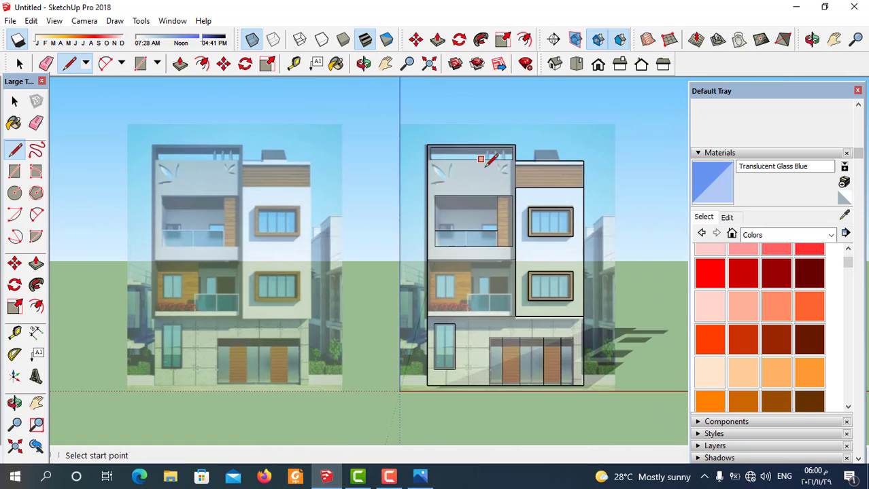
- Trace the lower balcony's base edge from its left side to the right facade edge
scroll(495, 250, up, 2)
scroll(476, 262, up, 2)
scroll(493, 258, up, 2)
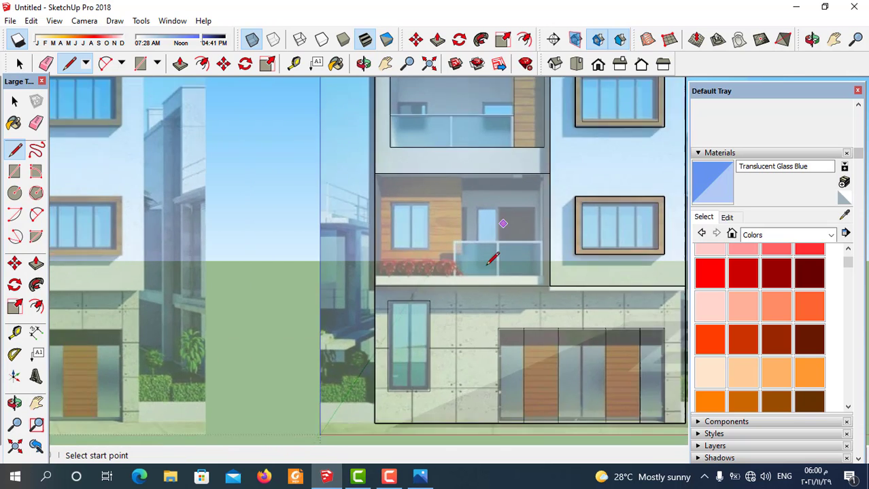
scroll(487, 264, down, 2)
scroll(437, 247, up, 3)
scroll(457, 287, up, 2)
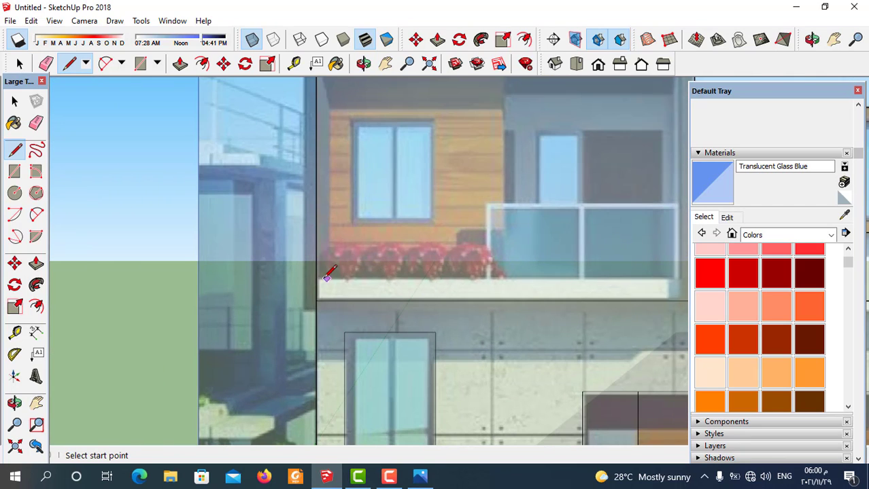
click(314, 280)
scroll(314, 279, down, 1)
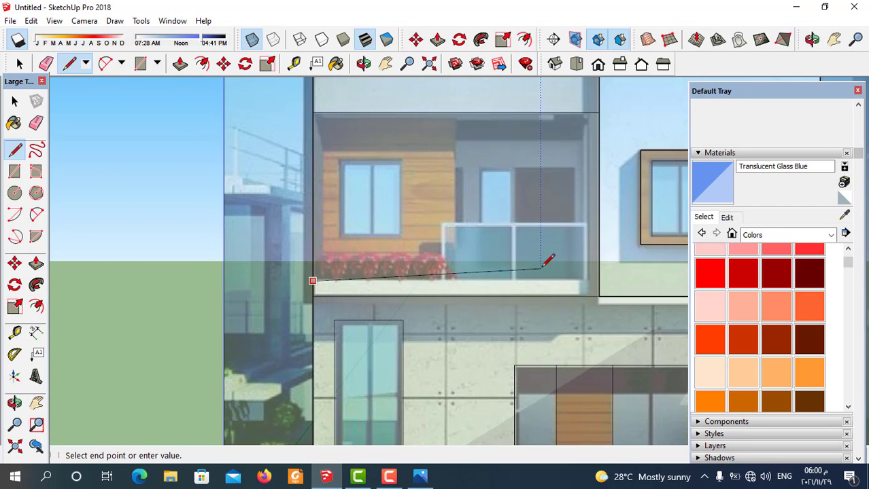
click(589, 280)
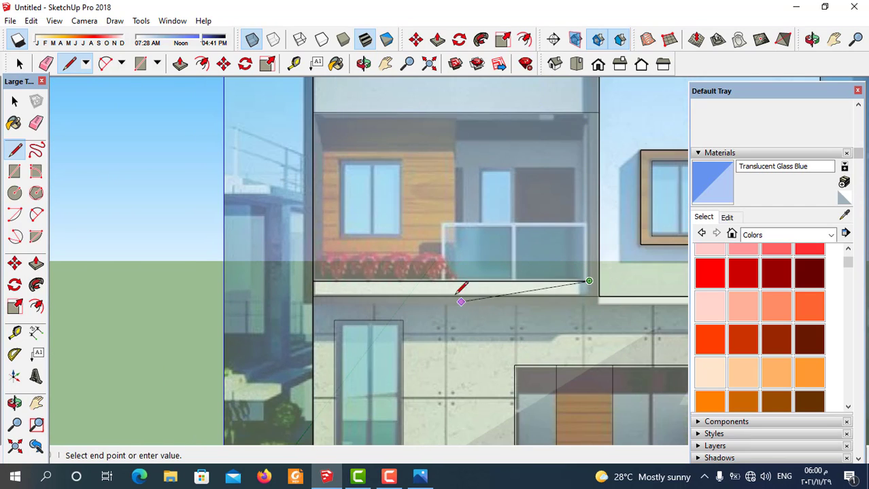
- Draw the stepped edge down to the railing corner, across to the post, and down to the base
click(452, 119)
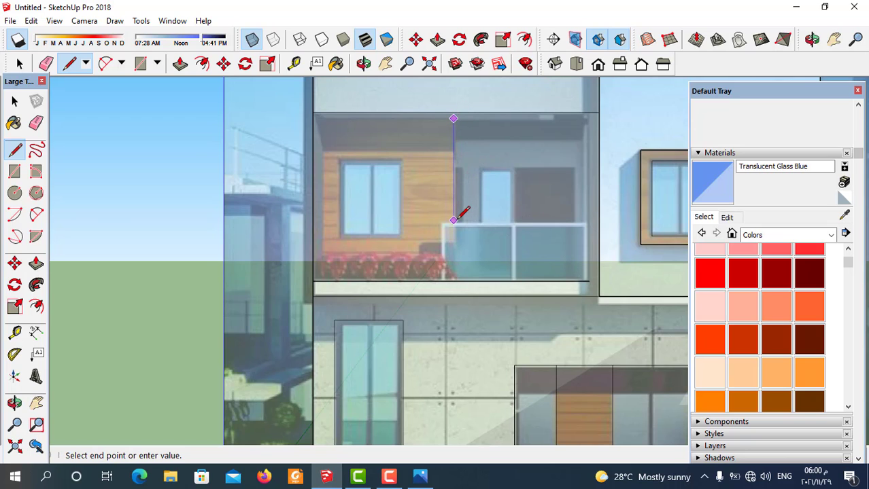
click(454, 222)
scroll(438, 222, up, 1)
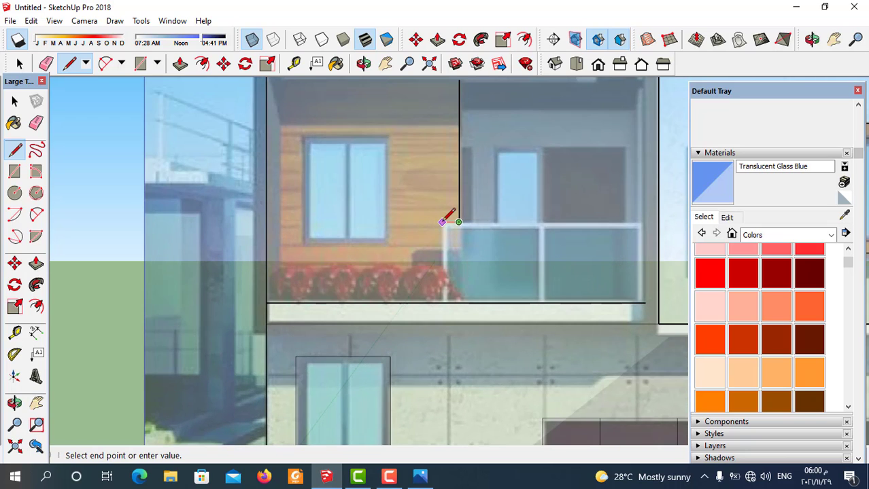
click(443, 223)
click(444, 304)
scroll(479, 252, down, 2)
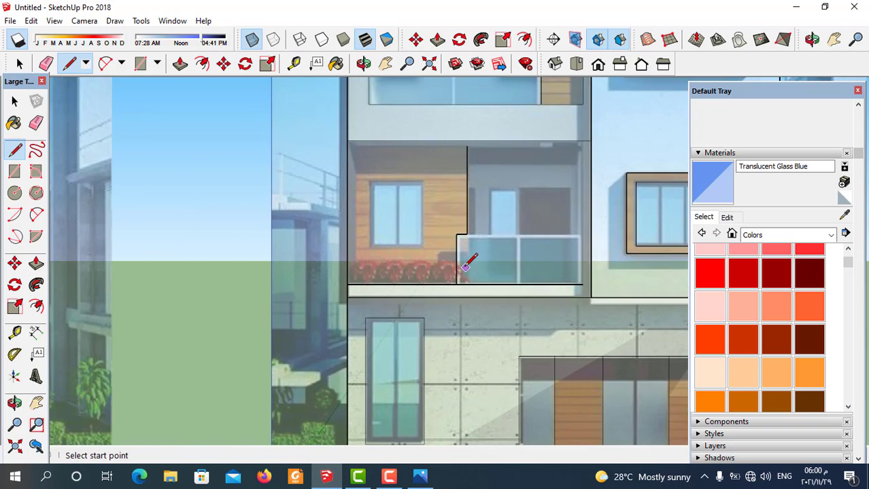
scroll(465, 267, down, 2)
scroll(413, 234, up, 2)
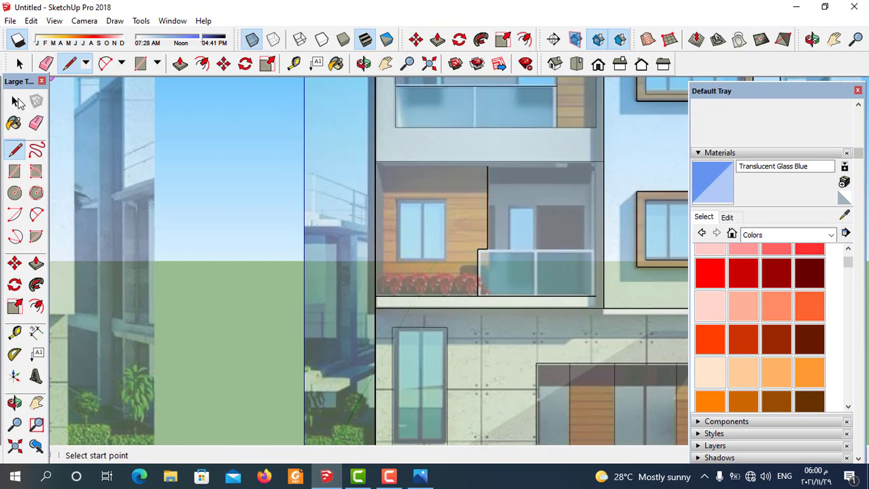
- Draw a rectangle around the window on the orange wall
click(15, 171)
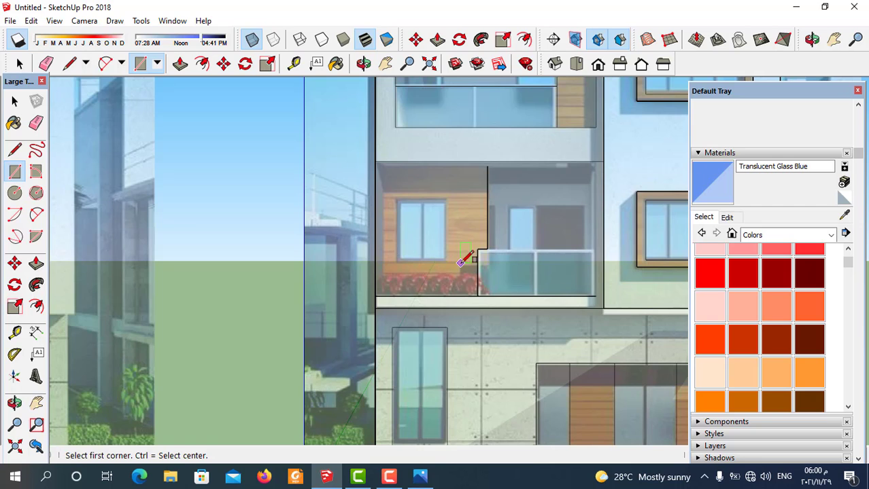
scroll(442, 254, up, 2)
click(376, 170)
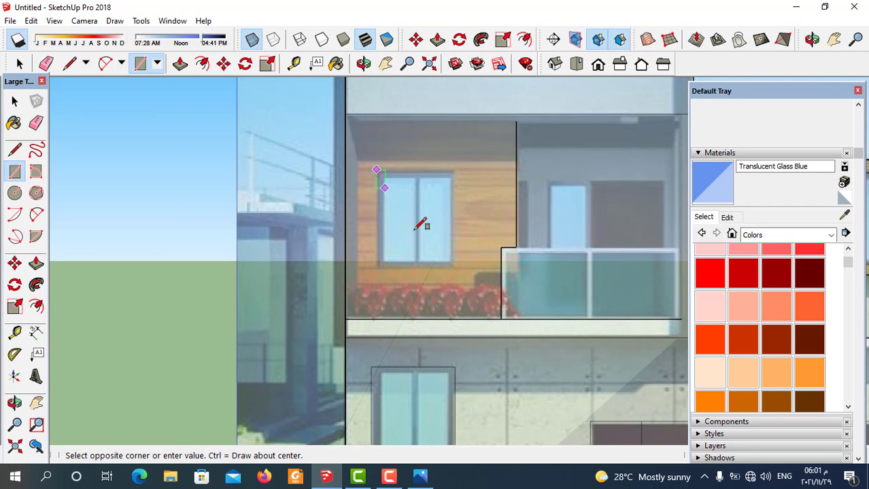
click(455, 265)
scroll(448, 271, down, 3)
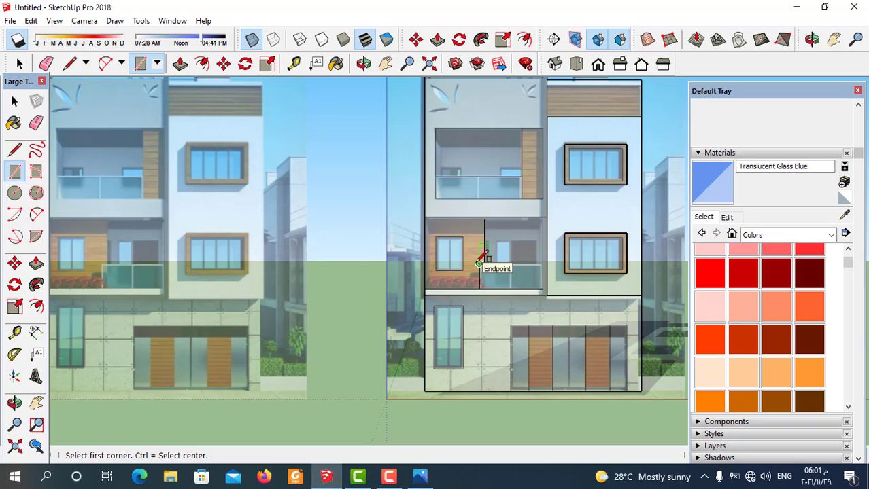
scroll(478, 261, down, 1)
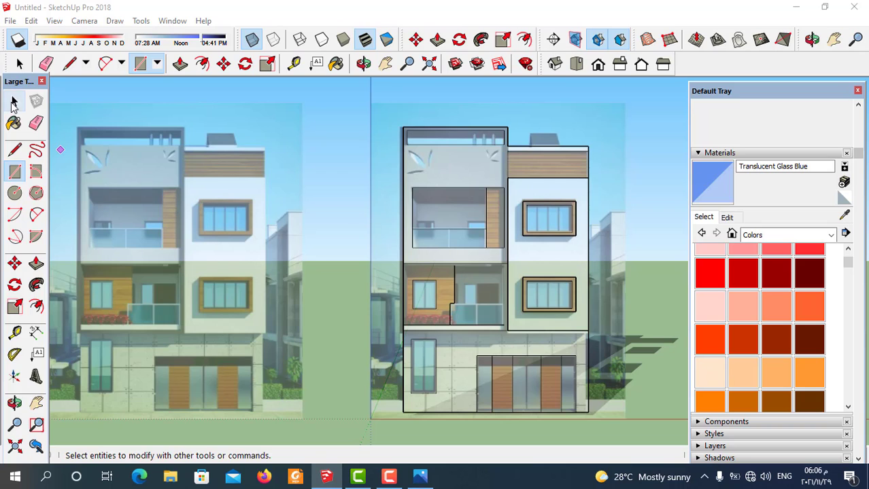
- Return to Select, zoom, and orbit slightly to see the facade's side at an angle
click(14, 101)
scroll(448, 272, down, 1)
scroll(515, 374, up, 2)
scroll(454, 400, down, 1)
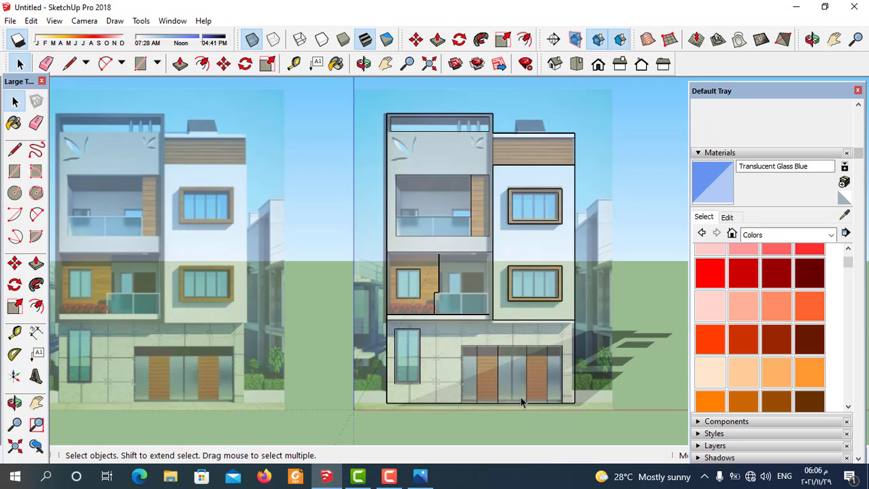
scroll(519, 396, up, 1)
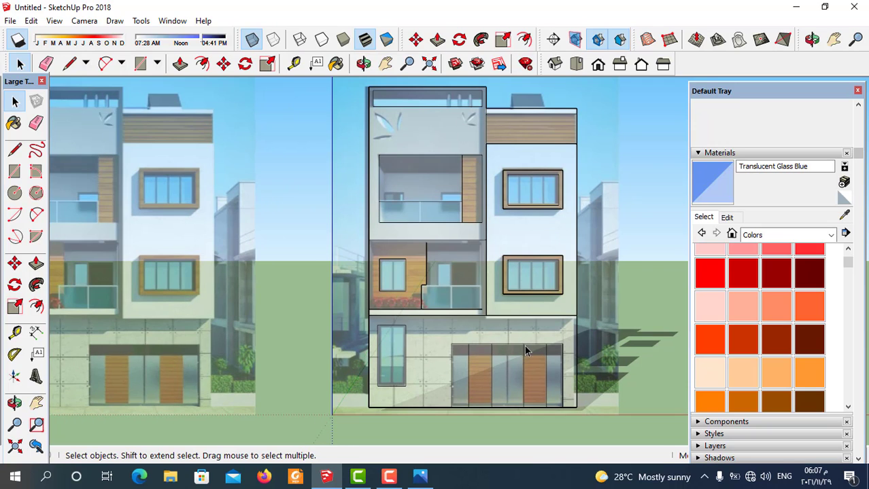
scroll(507, 286, down, 1)
middle_drag(510, 329, 539, 360)
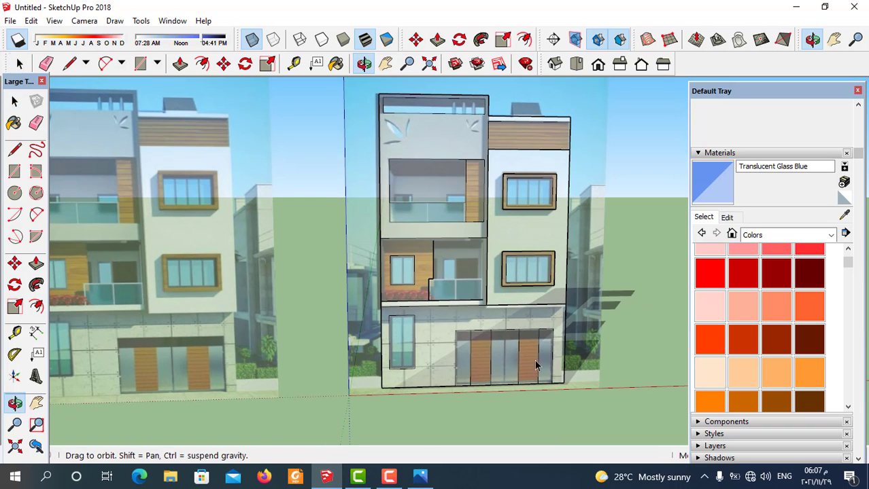
scroll(483, 330, down, 1)
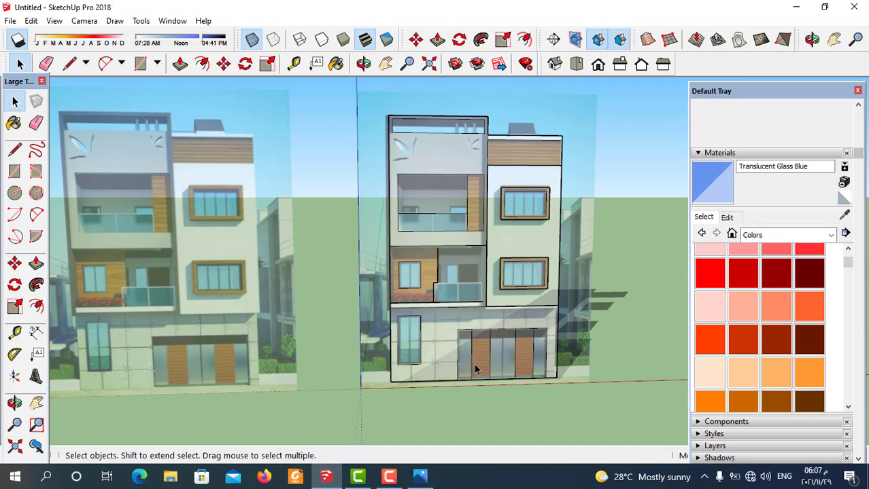
- Pull the ground-floor face slightly outward with Push/Pull and turn X-ray off
click(180, 66)
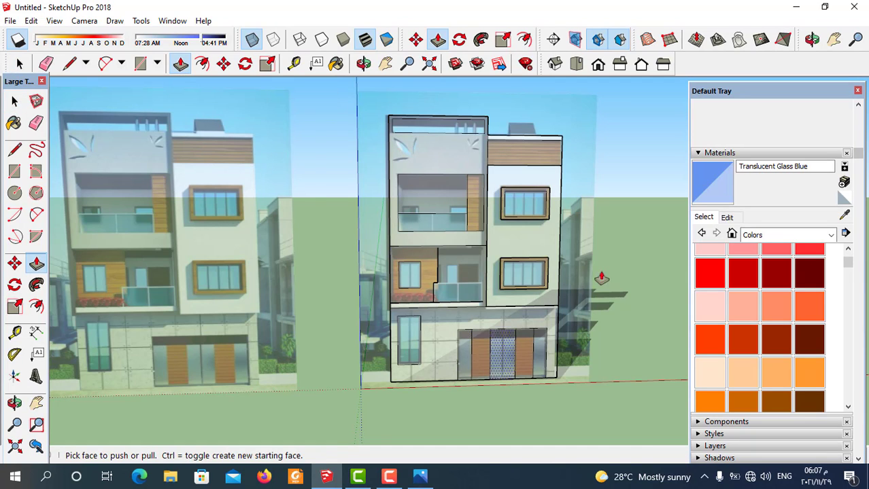
scroll(482, 401, up, 1)
scroll(463, 379, up, 1)
click(455, 350)
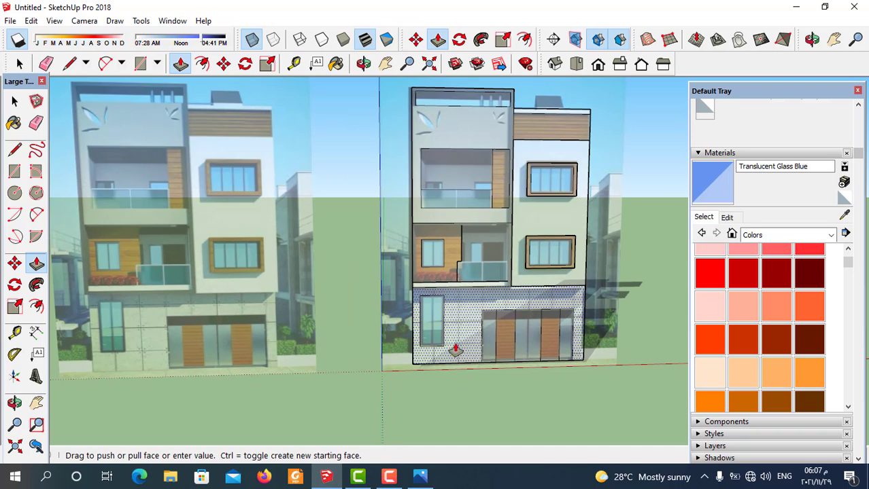
drag(456, 350, 457, 351)
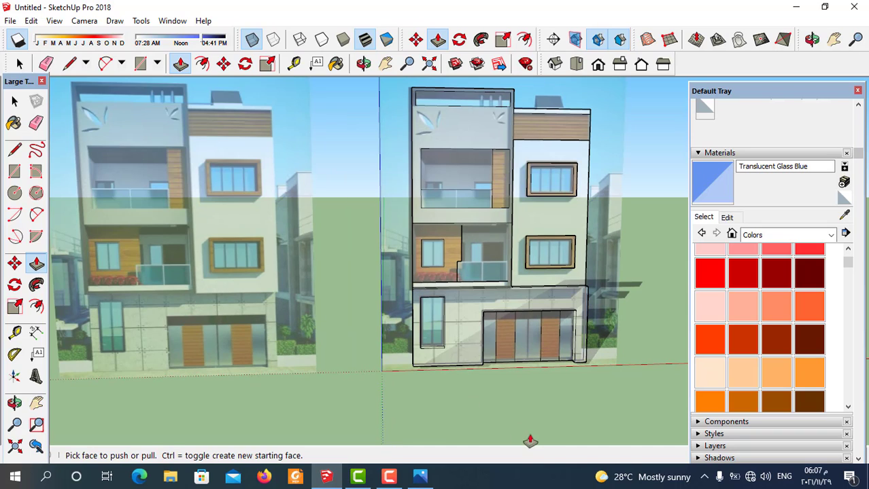
click(267, 68)
- Push a ground-floor door panel inward into the wall
scroll(614, 416, down, 2)
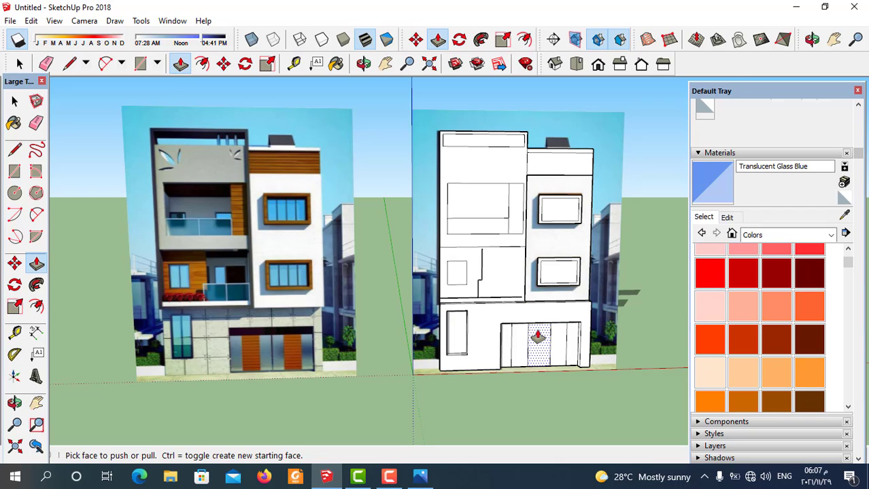
scroll(499, 411, up, 2)
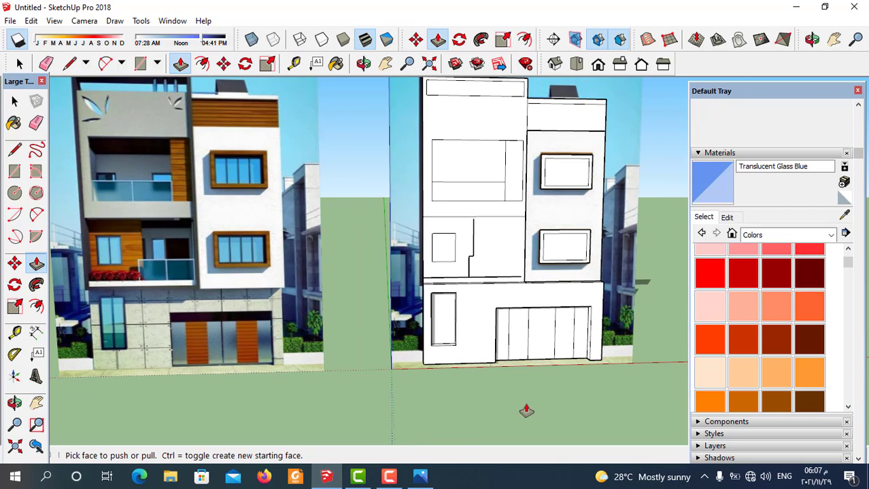
scroll(524, 411, down, 1)
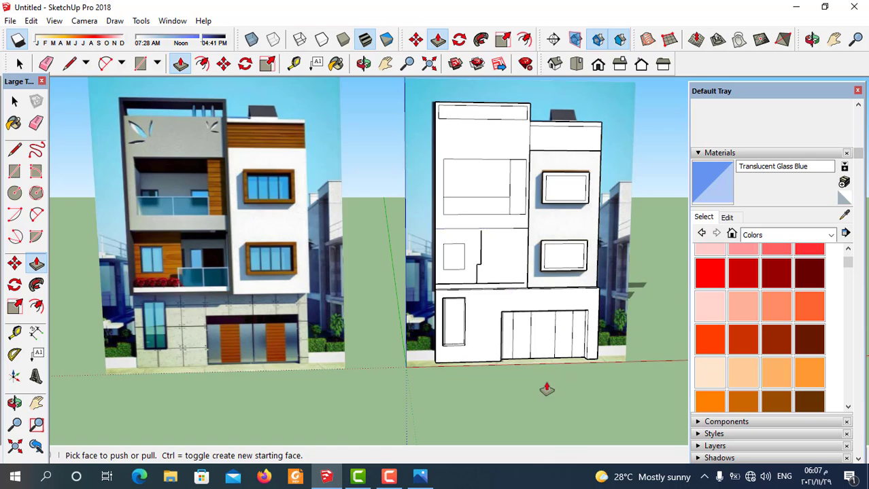
scroll(514, 341, up, 1)
scroll(514, 342, up, 1)
scroll(514, 343, up, 1)
click(515, 343)
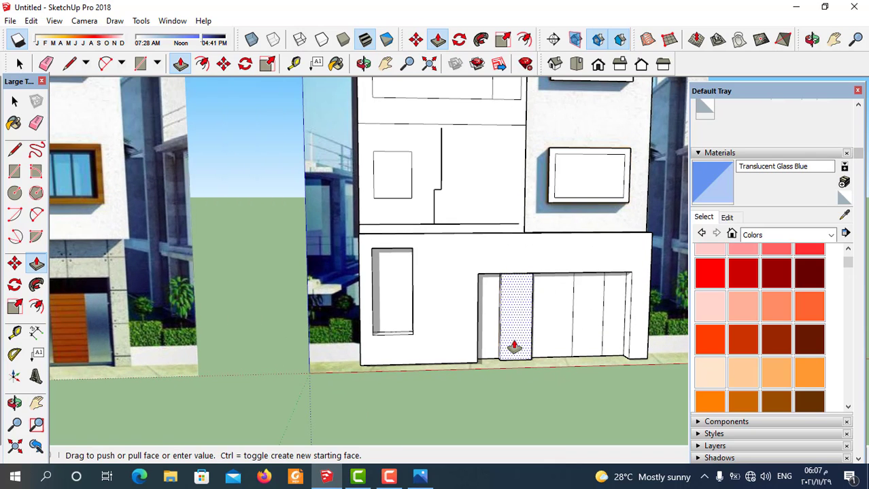
click(515, 347)
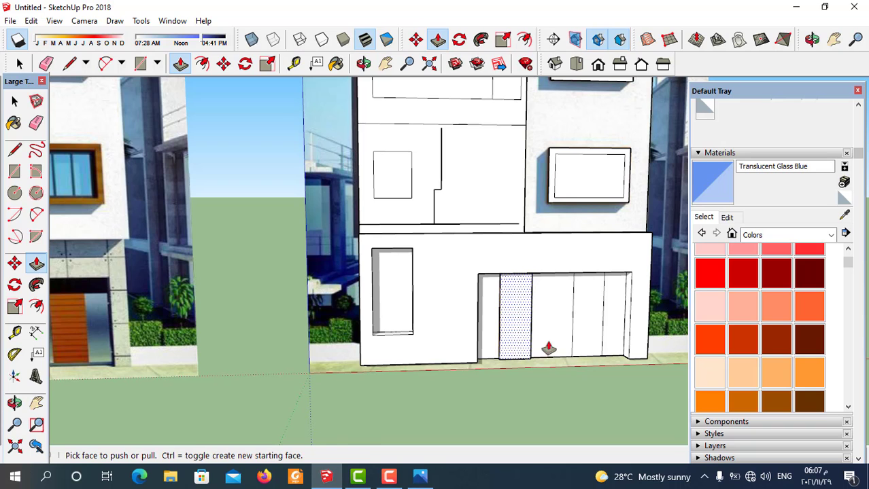
scroll(582, 402, down, 2)
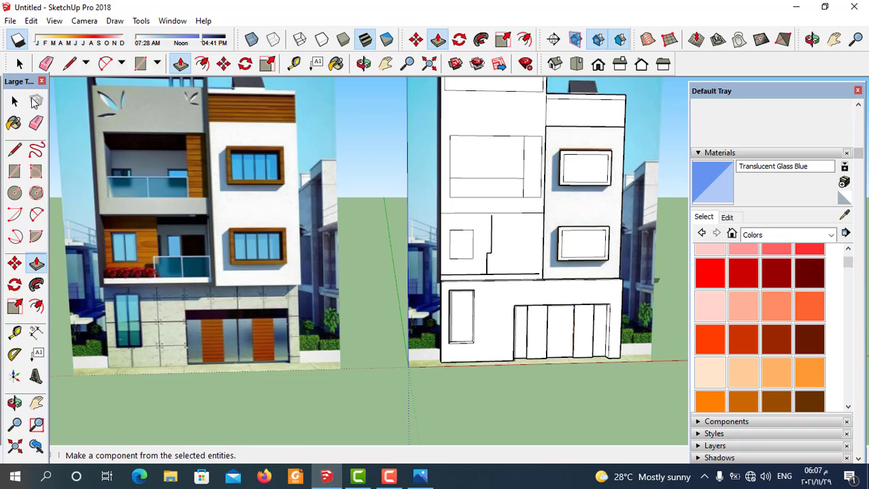
- Start a line at the first-floor edge, then cancel it and return to Select
click(69, 63)
scroll(495, 212, up, 3)
scroll(495, 211, up, 2)
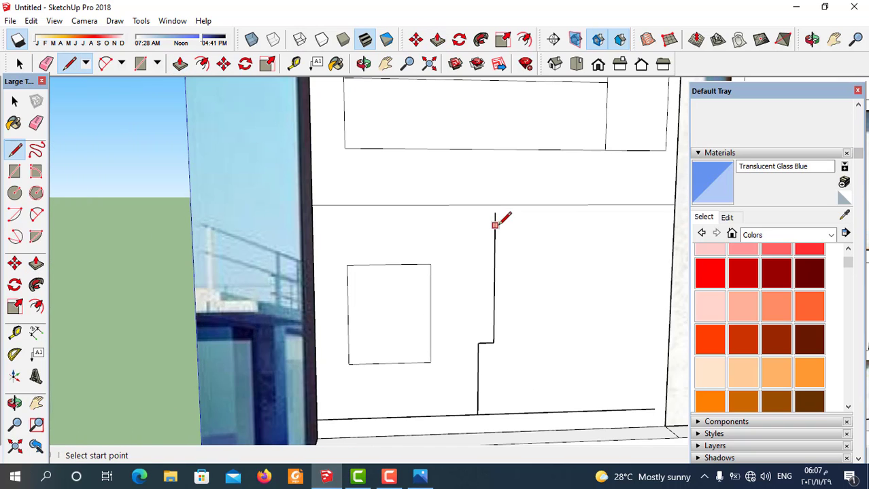
click(495, 211)
key(Escape)
scroll(504, 196, down, 2)
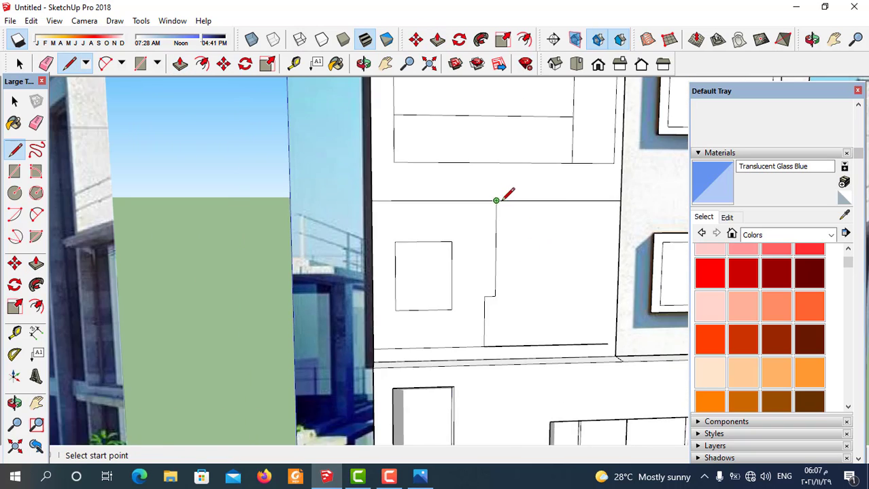
click(20, 63)
scroll(497, 292, down, 3)
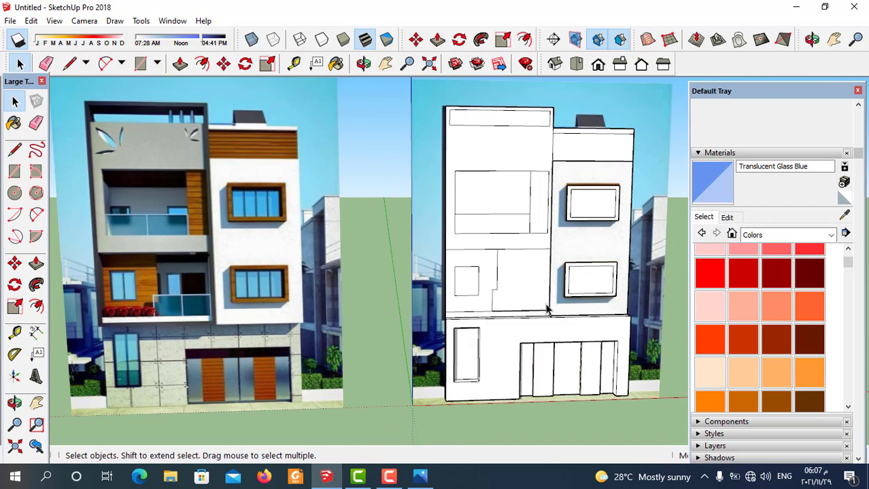
scroll(498, 289, down, 3)
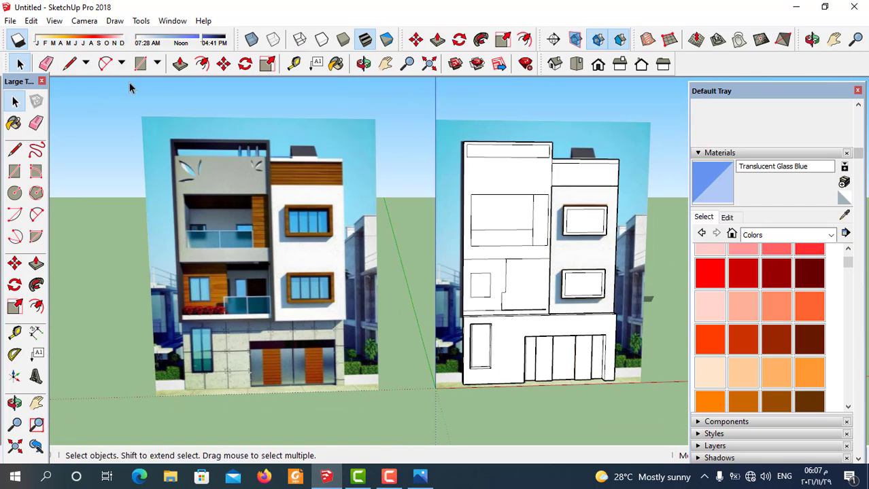
- Pick Push/Pull and orbit the view to face the building at an angle
click(180, 64)
scroll(525, 299, up, 2)
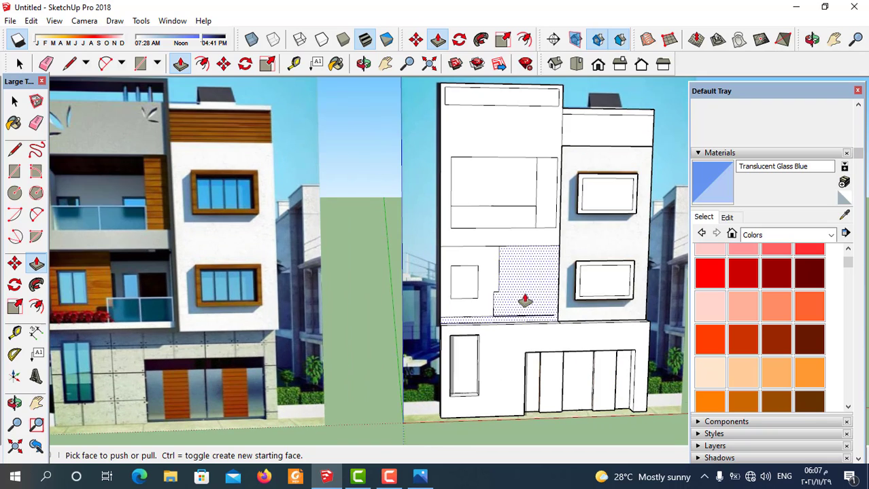
scroll(611, 292, down, 1)
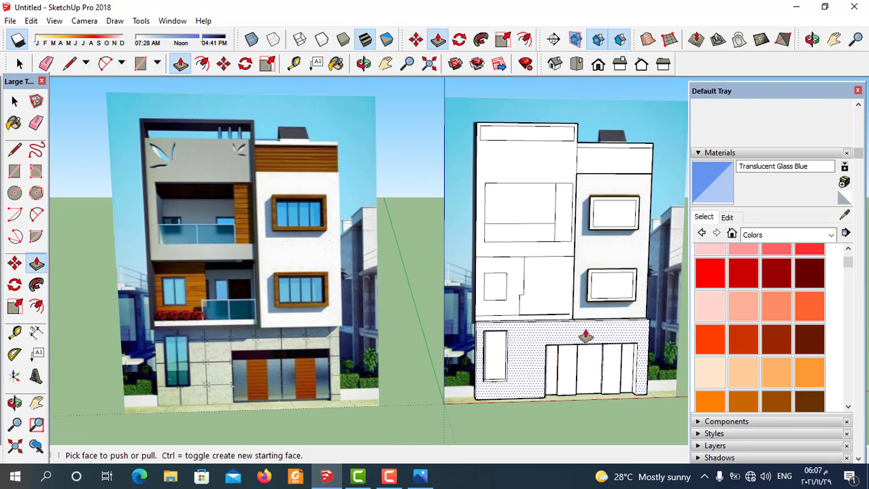
scroll(571, 342, up, 2)
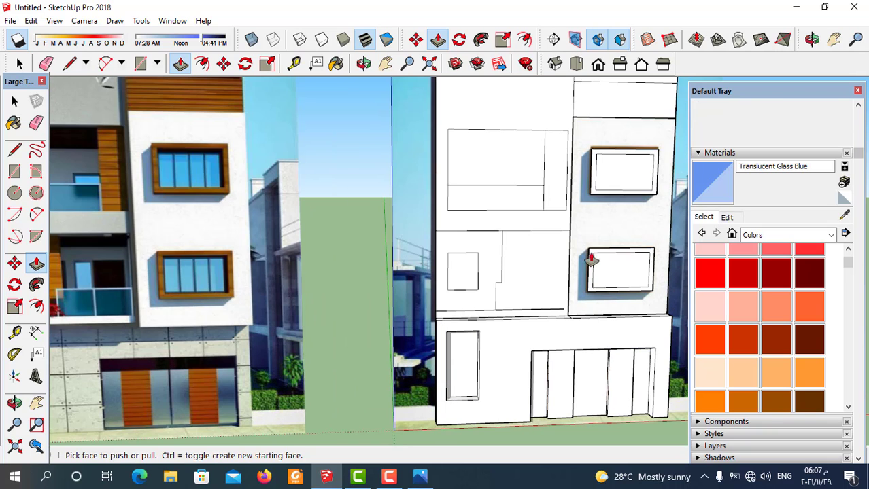
scroll(518, 279, down, 2)
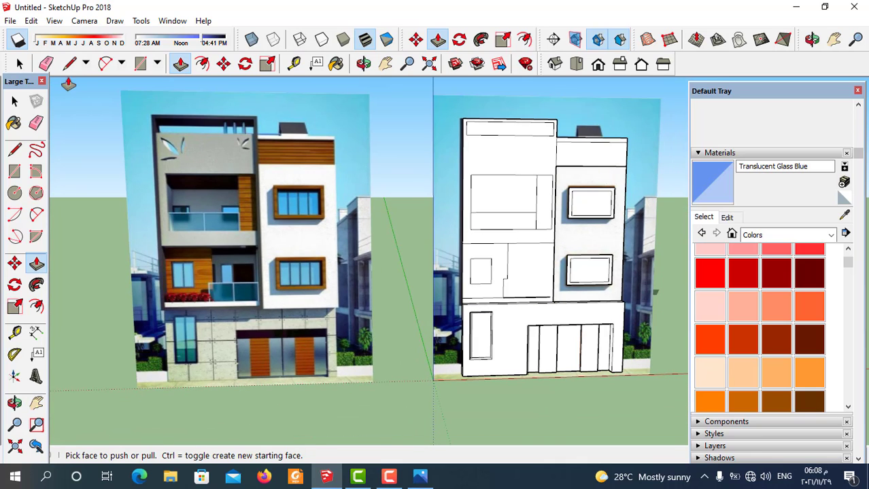
scroll(645, 269, up, 2)
scroll(651, 269, down, 1)
scroll(481, 324, down, 2)
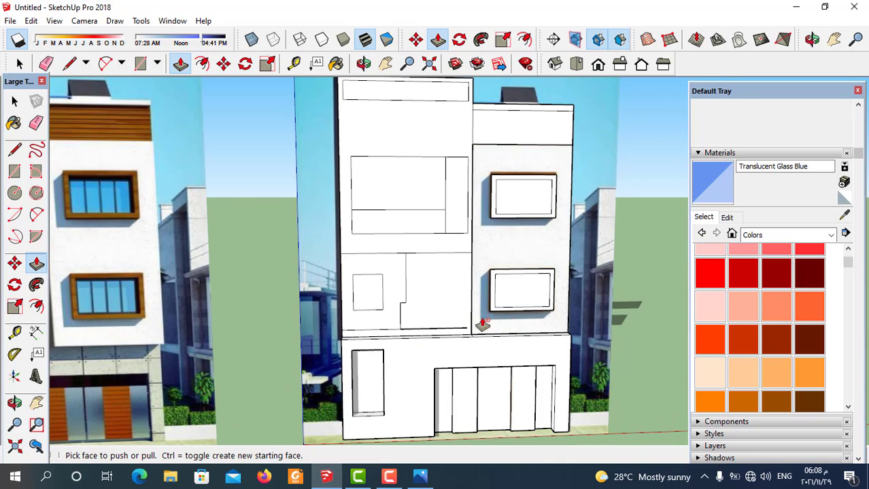
scroll(481, 324, down, 1)
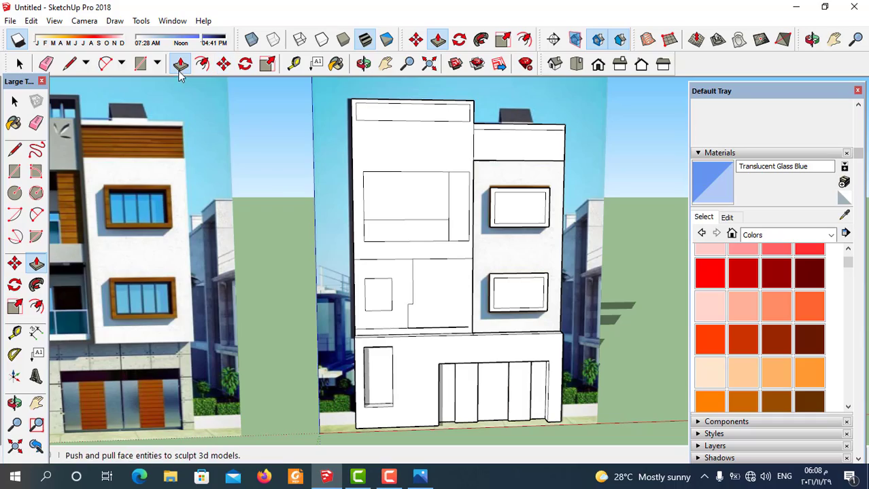
scroll(540, 242, up, 2)
mouse_move(569, 166)
middle_down()
mouse_move(543, 178)
mouse_move(375, 199)
mouse_move(346, 221)
mouse_move(442, 287)
mouse_move(495, 188)
mouse_move(388, 116)
mouse_move(307, 181)
mouse_move(500, 200)
mouse_move(387, 287)
mouse_move(364, 260)
mouse_move(508, 295)
mouse_move(698, 310)
middle_up()
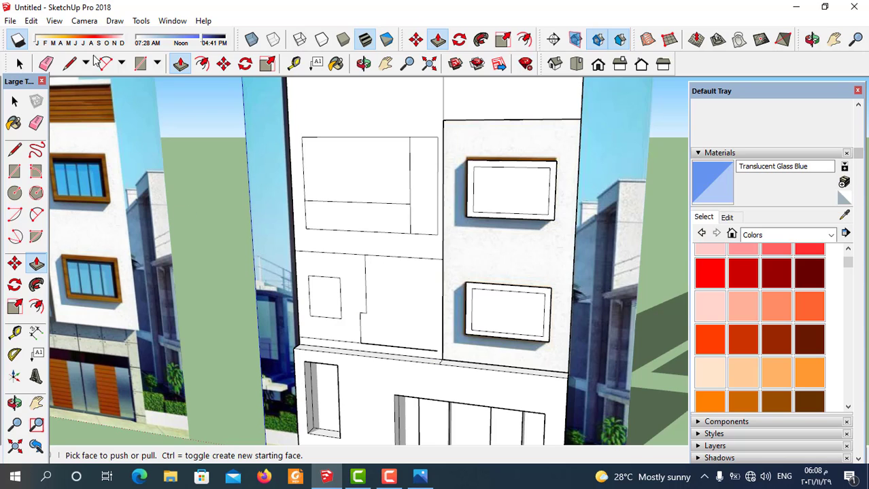
- Draw a line along the first-floor ledge from the block corner to its right corner
click(69, 63)
scroll(452, 347, up, 3)
scroll(459, 361, up, 3)
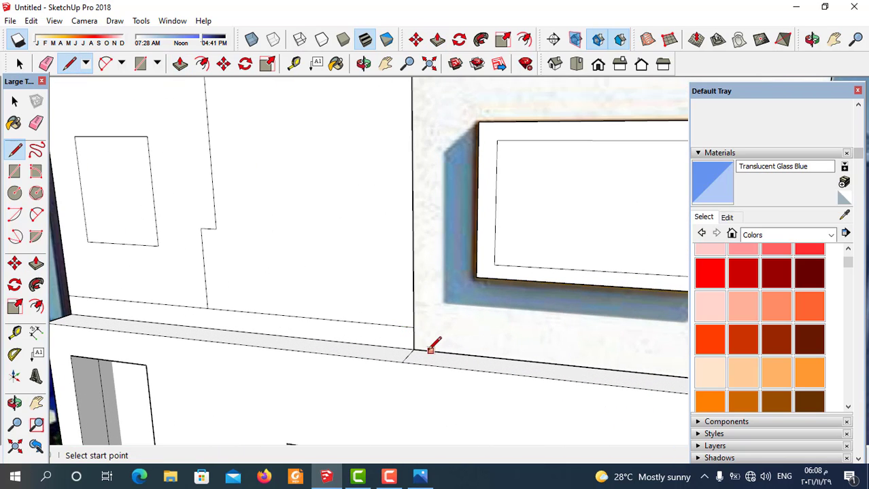
click(414, 349)
scroll(413, 349, down, 1)
scroll(359, 355, down, 1)
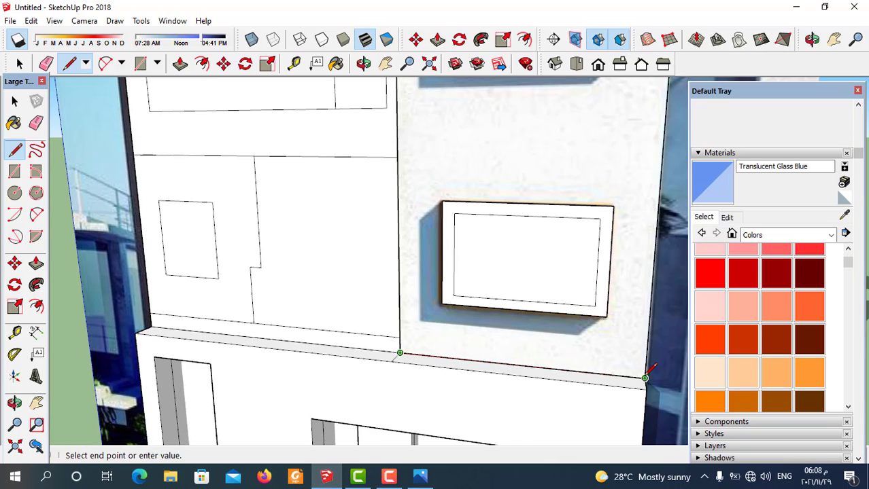
click(644, 378)
scroll(544, 379, down, 3)
scroll(566, 325, down, 3)
mouse_move(500, 316)
middle_down()
mouse_move(669, 301)
mouse_move(552, 330)
middle_up()
scroll(520, 334, up, 2)
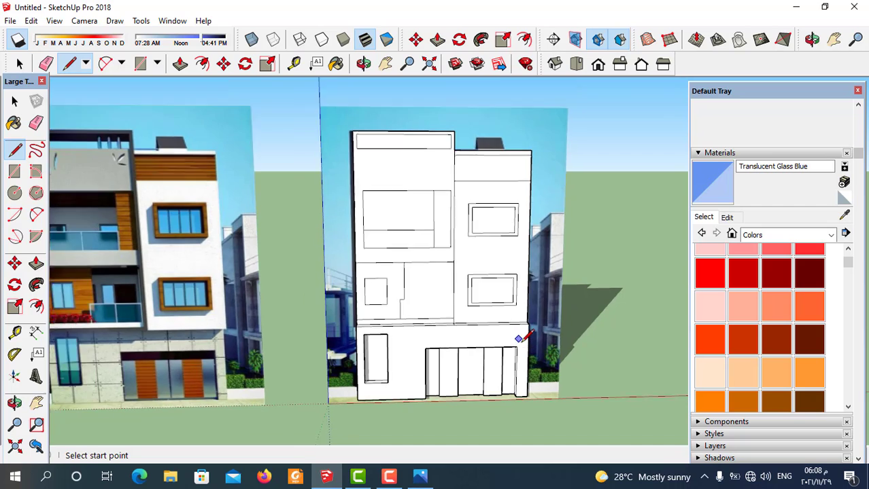
scroll(518, 338, up, 1)
scroll(466, 267, down, 1)
- Push/Pull the upper right block's front wall forward
mouse_move(467, 268)
middle_down()
mouse_move(503, 351)
mouse_move(476, 326)
middle_up()
click(180, 63)
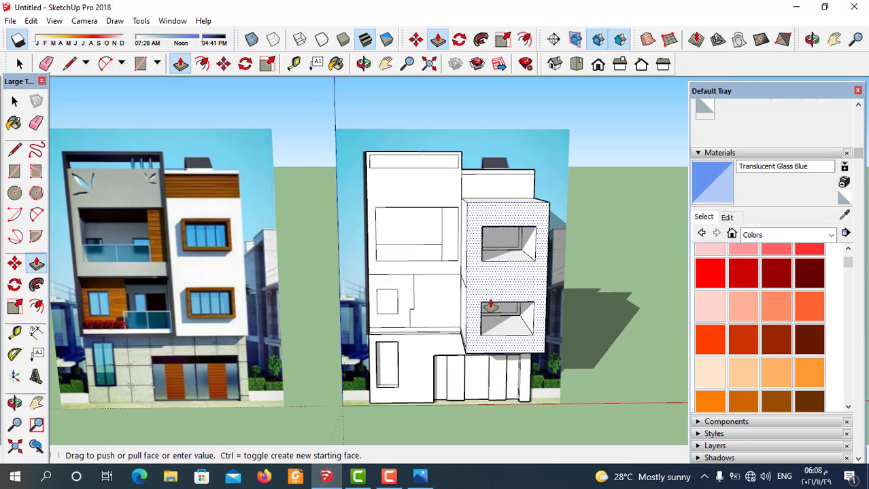
mouse_move(506, 293)
middle_down()
mouse_move(508, 265)
mouse_move(505, 274)
middle_up()
scroll(504, 274, up, 1)
scroll(460, 351, up, 2)
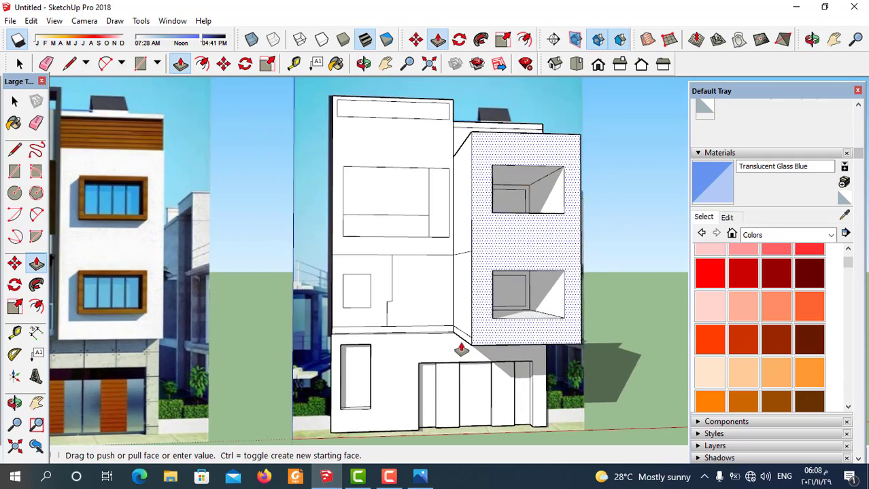
scroll(552, 346, up, 1)
scroll(524, 347, down, 3)
middle_drag(524, 347, 494, 364)
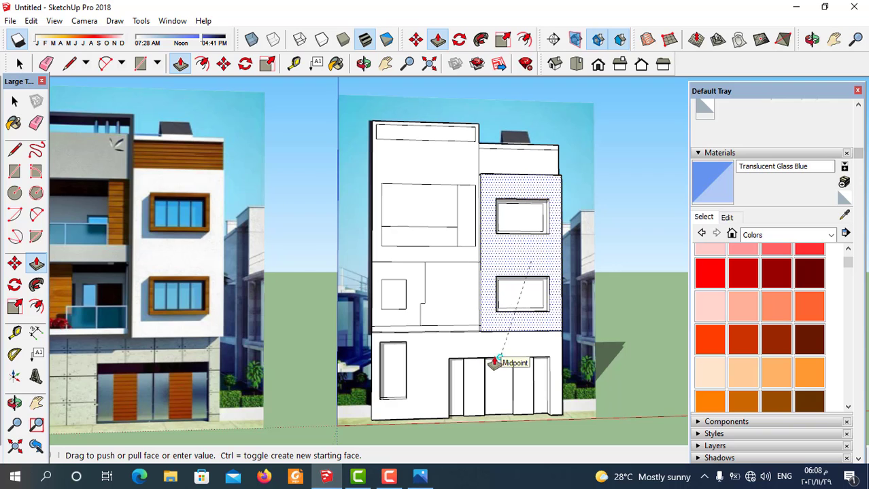
click(499, 340)
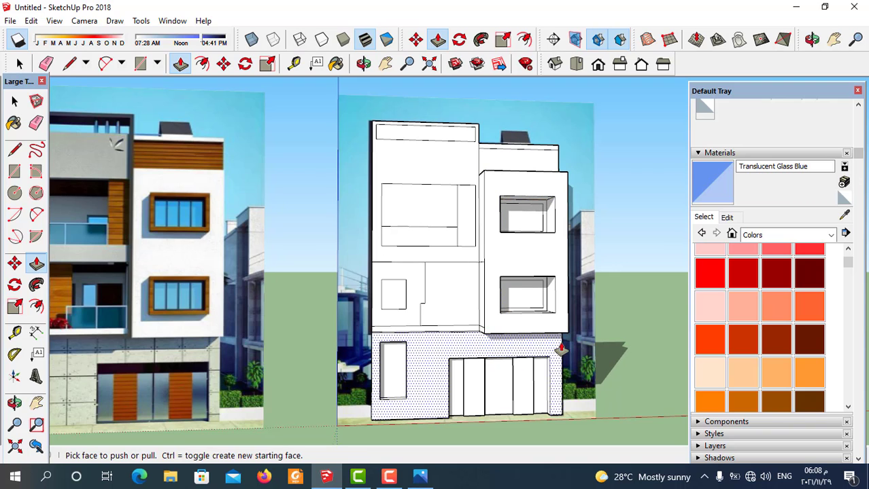
- Pull the lower right window's frame outward, leaving its opening recessed
middle_drag(563, 349, 519, 343)
scroll(519, 320, up, 1)
scroll(523, 299, up, 2)
scroll(544, 302, up, 1)
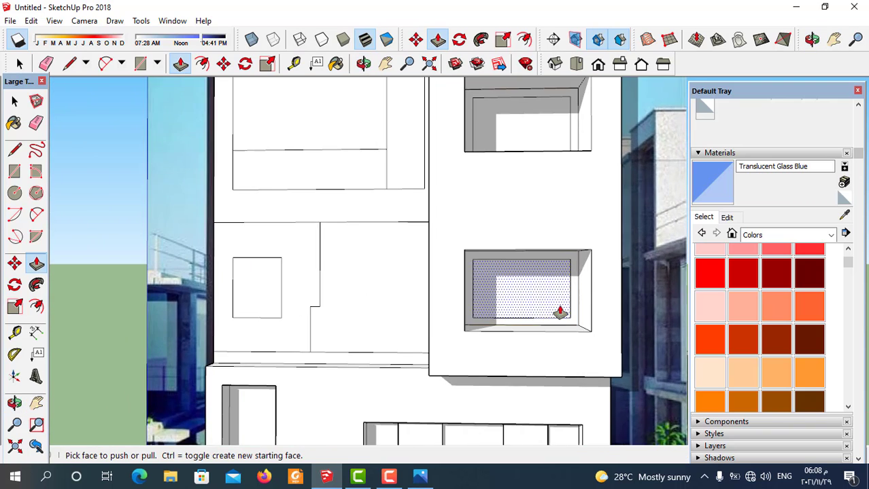
scroll(568, 318, up, 1)
click(574, 324)
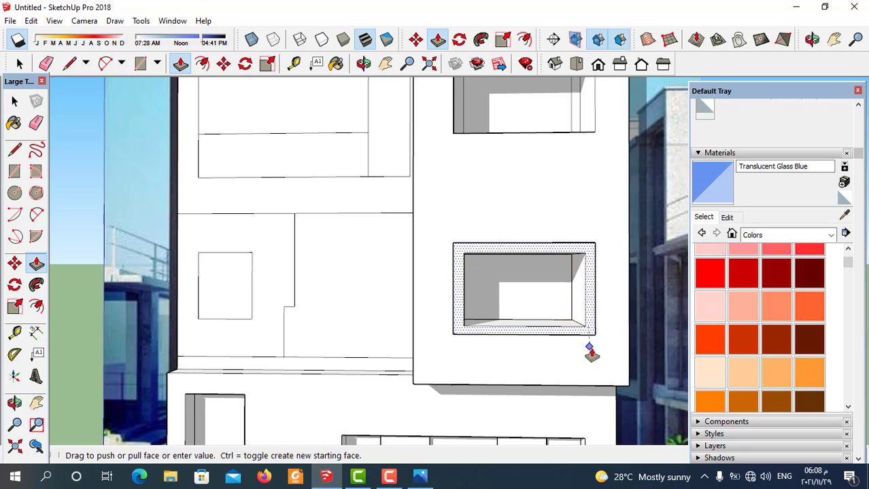
click(590, 352)
click(591, 327)
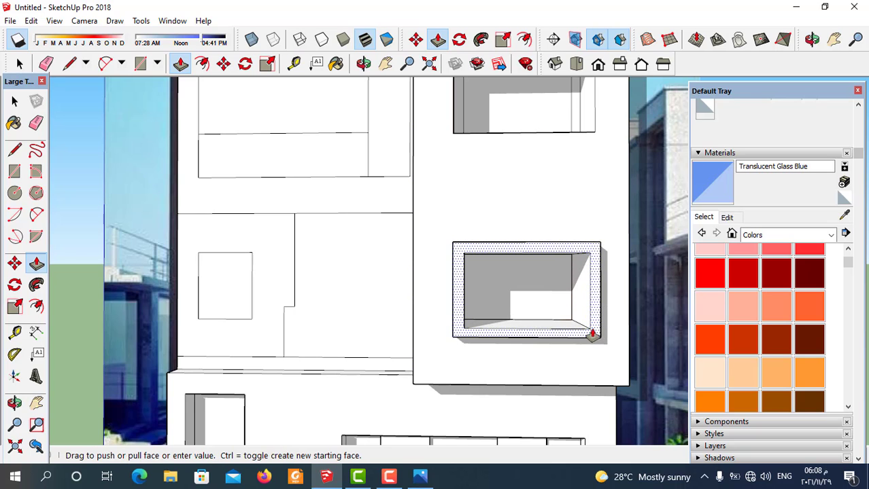
click(592, 334)
- Repeat the raised-frame extrusion on the upper right window
middle_drag(590, 333, 569, 180)
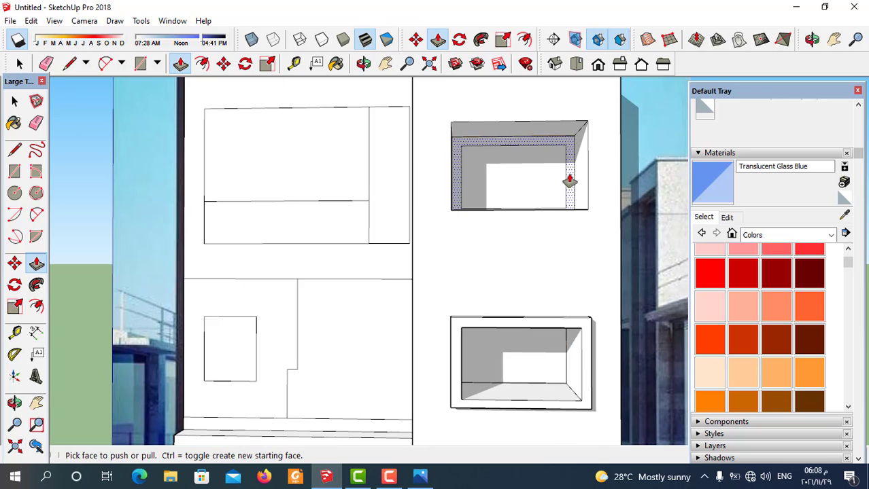
double_click(570, 181)
click(573, 186)
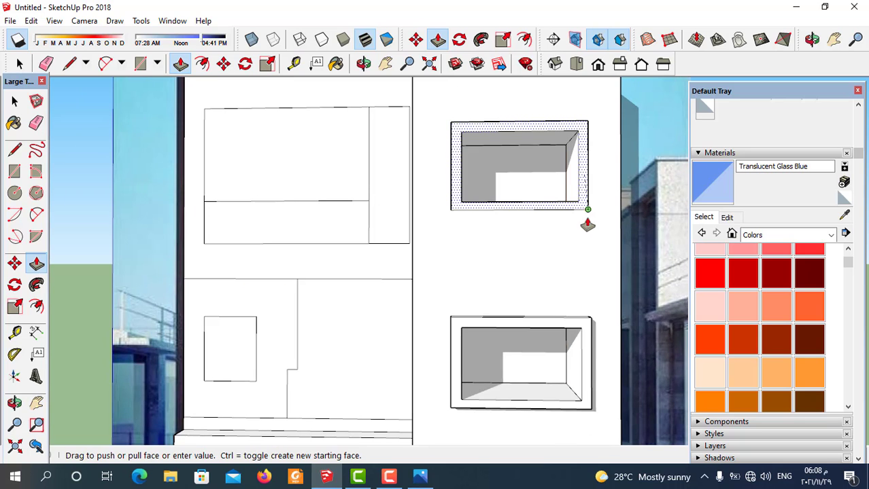
click(589, 231)
click(587, 325)
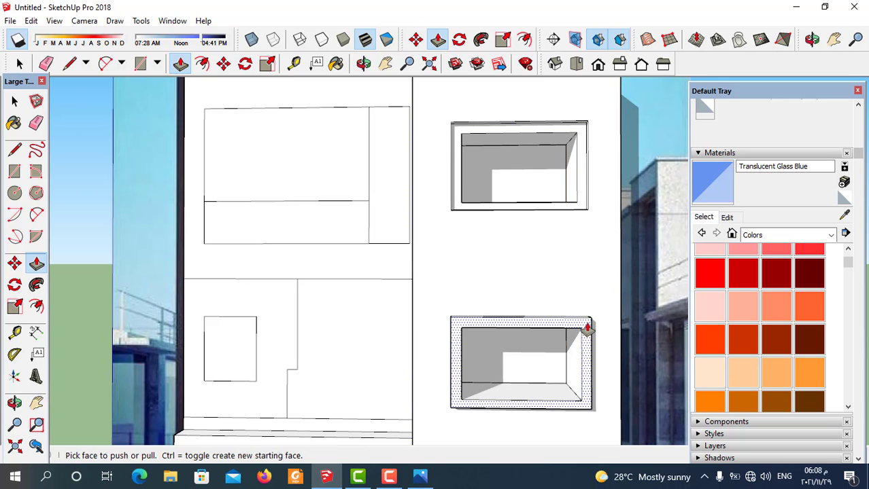
scroll(578, 194, up, 1)
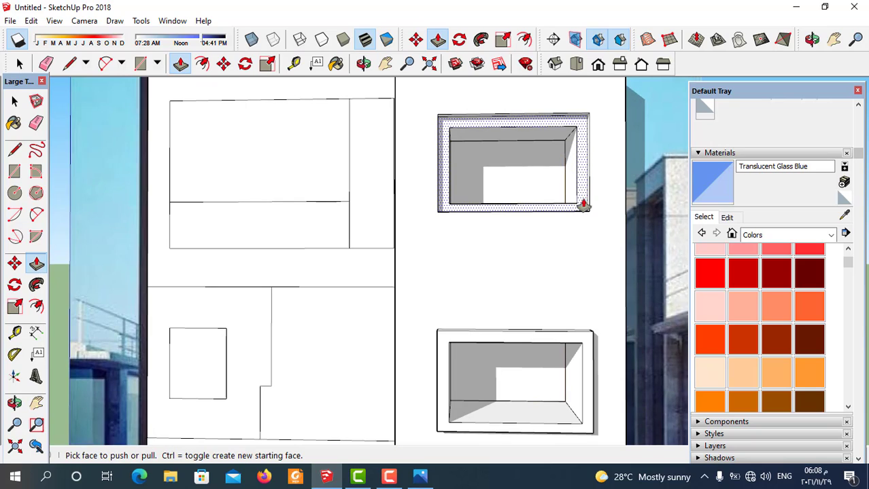
scroll(574, 217, down, 3)
mouse_move(567, 241)
middle_down()
mouse_move(595, 269)
mouse_move(586, 210)
middle_up()
scroll(586, 211, up, 2)
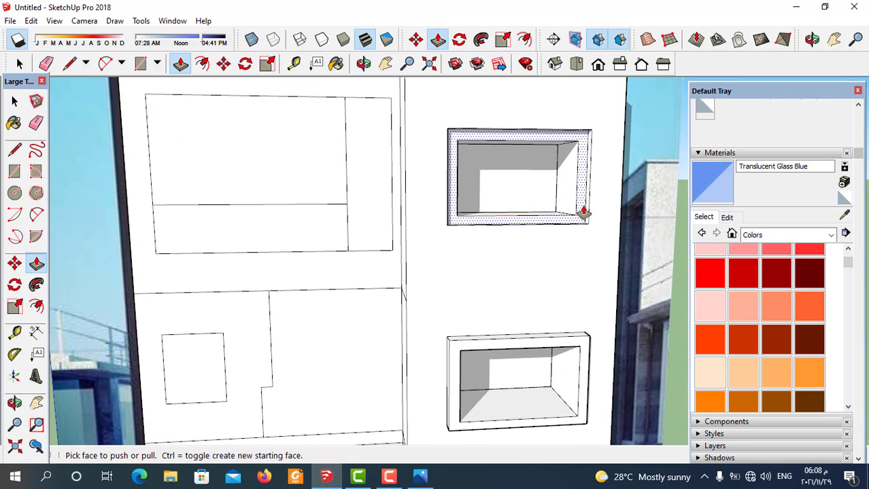
- Recess the upper window's glass face, then match the lower window's face to that depth
drag(583, 213, 588, 342)
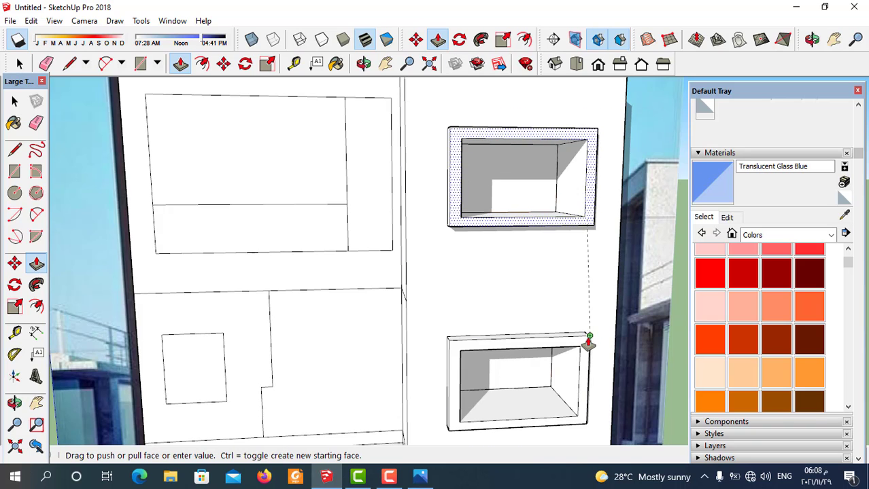
drag(523, 188, 469, 229)
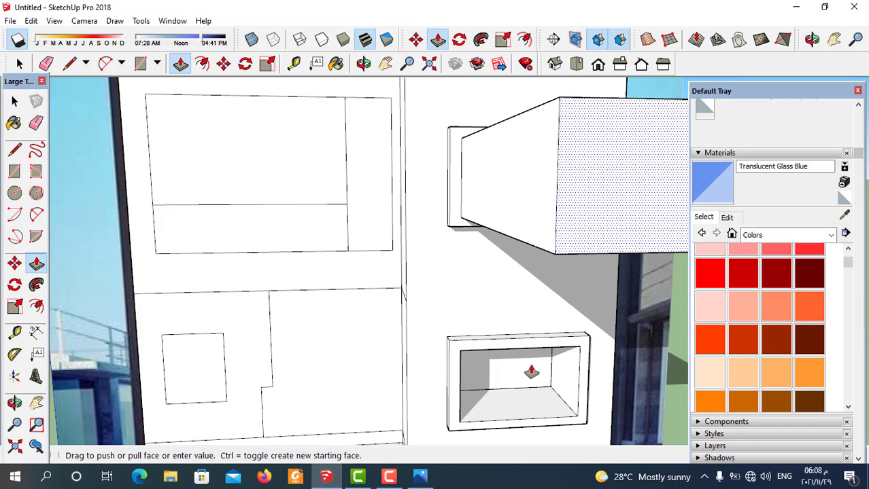
scroll(469, 229, up, 3)
scroll(476, 221, up, 2)
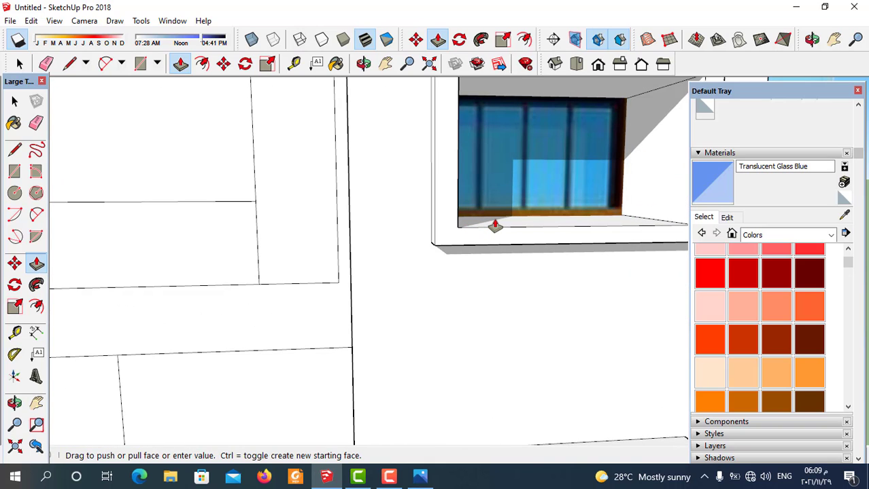
scroll(523, 221, down, 1)
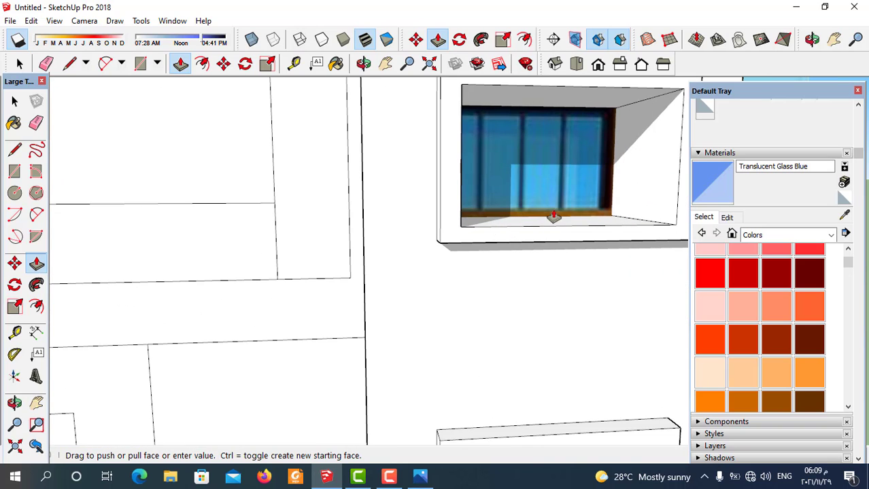
drag(598, 210, 603, 214)
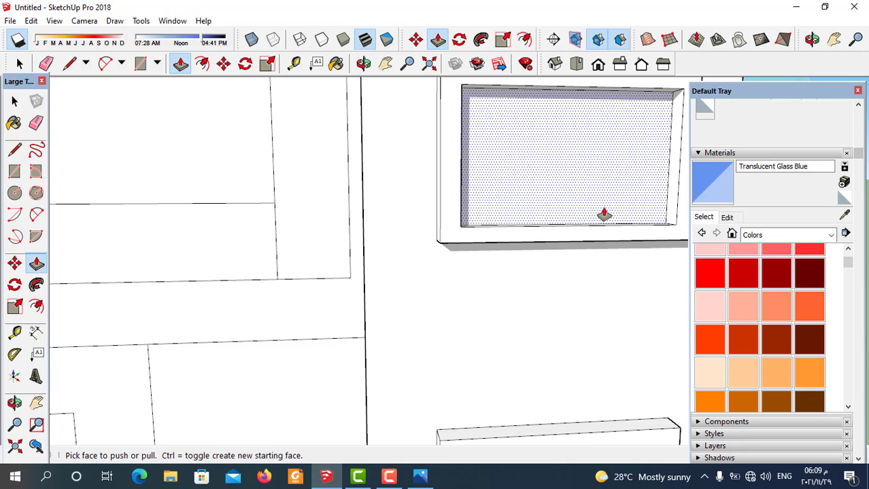
scroll(604, 215, down, 2)
click(560, 175)
click(584, 337)
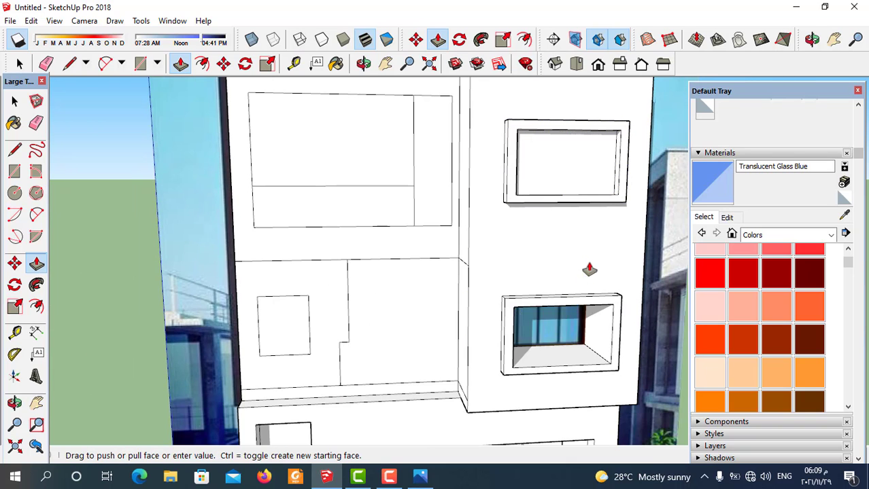
click(586, 179)
scroll(523, 242, down, 2)
- Pull the right block's top slab outward into an overhang
scroll(523, 242, down, 3)
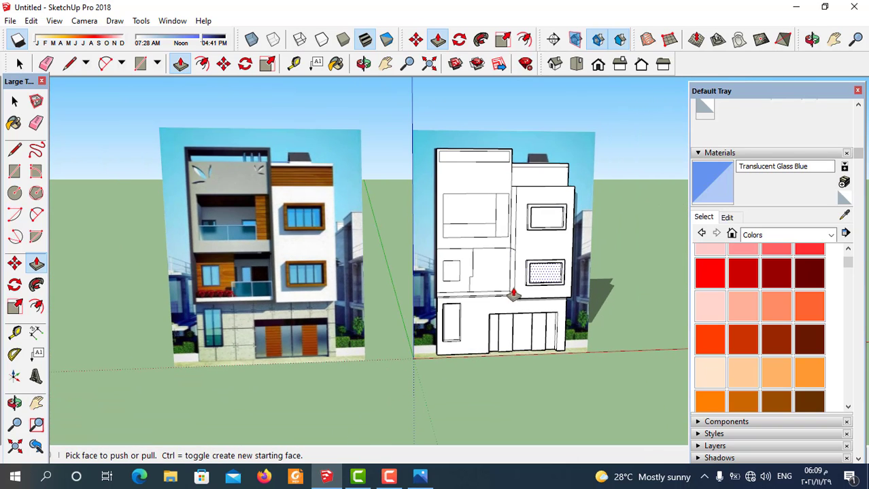
scroll(567, 187, up, 2)
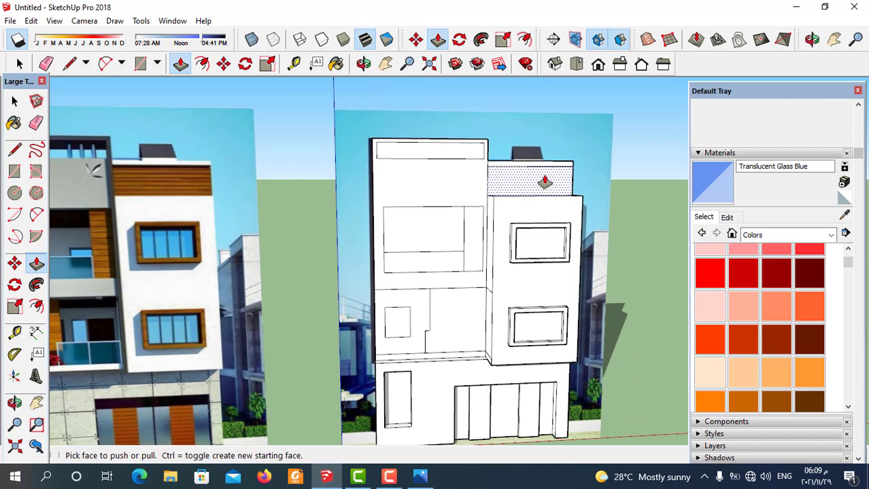
scroll(513, 175, up, 3)
click(566, 169)
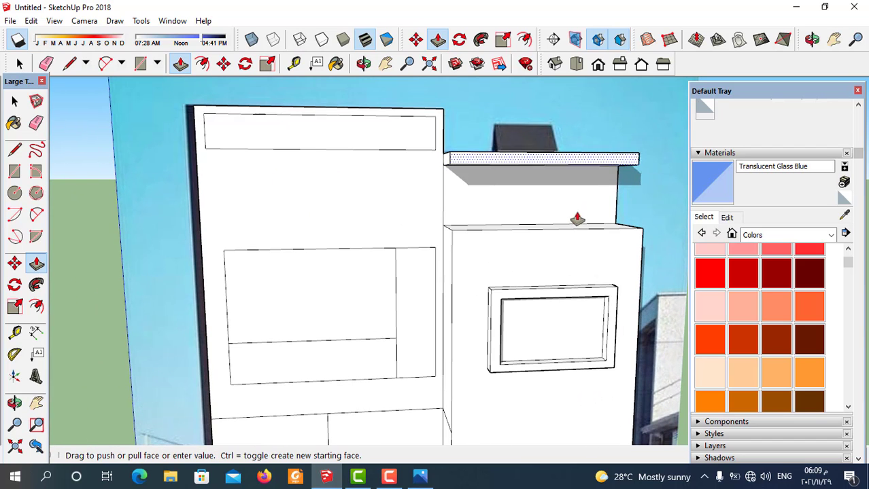
click(574, 238)
scroll(568, 239, down, 3)
scroll(563, 199, down, 3)
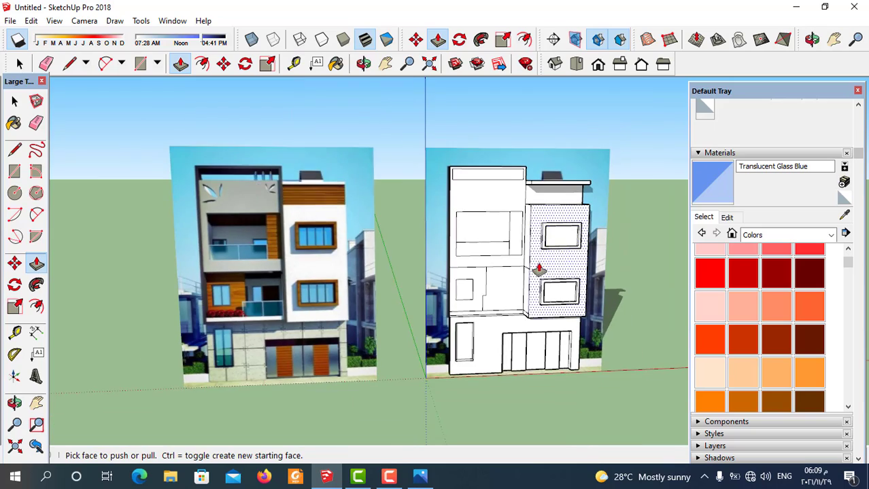
mouse_move(537, 265)
middle_down()
mouse_move(603, 246)
mouse_move(669, 252)
middle_up()
mouse_move(574, 290)
middle_down()
mouse_move(588, 293)
mouse_move(543, 292)
mouse_move(564, 271)
middle_up()
scroll(582, 242, down, 2)
scroll(582, 242, down, 2)
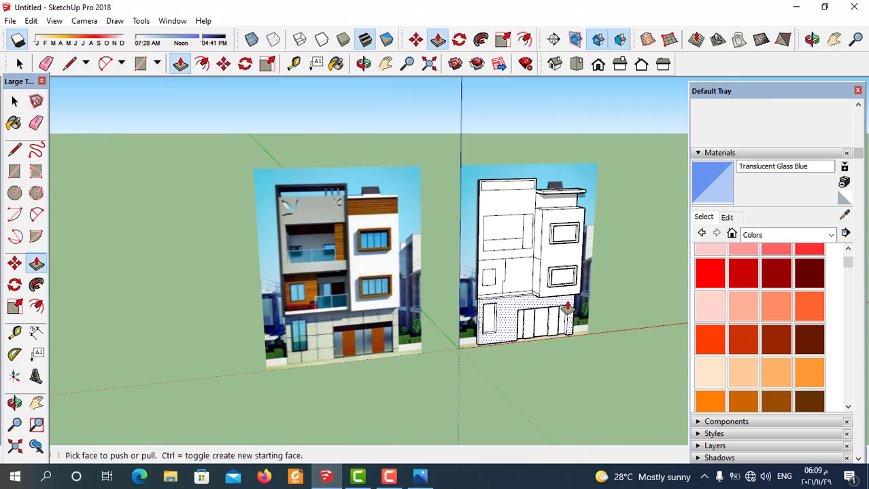
mouse_move(581, 242)
middle_down()
mouse_move(704, 284)
mouse_move(431, 285)
mouse_move(637, 284)
middle_up()
- Push the large upper-left opening back into the wall as a recessed balcony
scroll(449, 289, up, 1)
scroll(430, 289, up, 2)
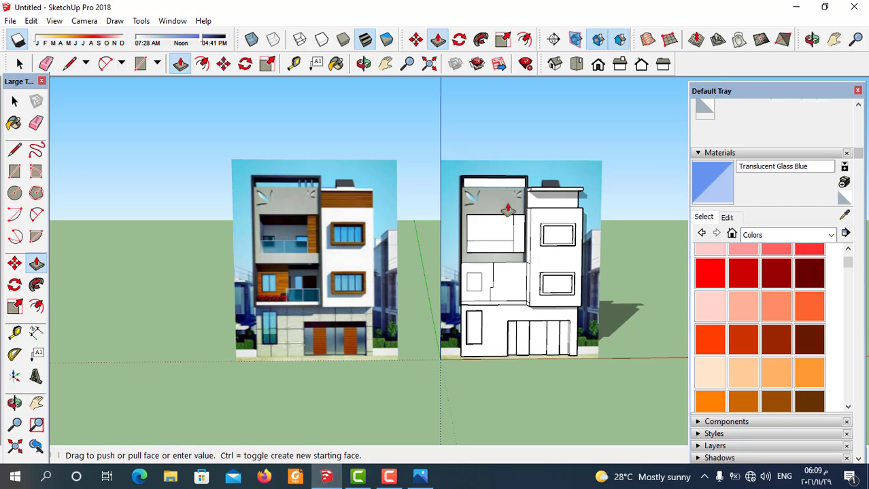
scroll(520, 223, up, 1)
scroll(522, 241, up, 2)
scroll(524, 241, up, 1)
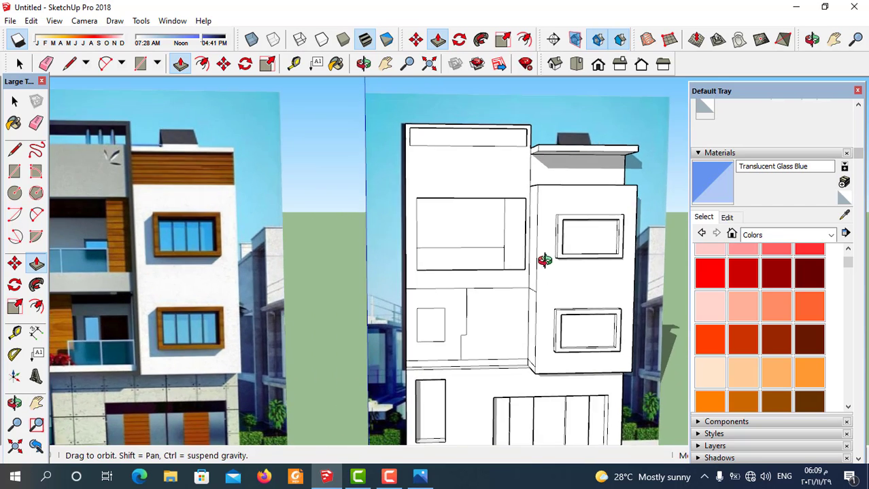
scroll(545, 258, up, 1)
scroll(551, 277, up, 2)
scroll(527, 299, up, 1)
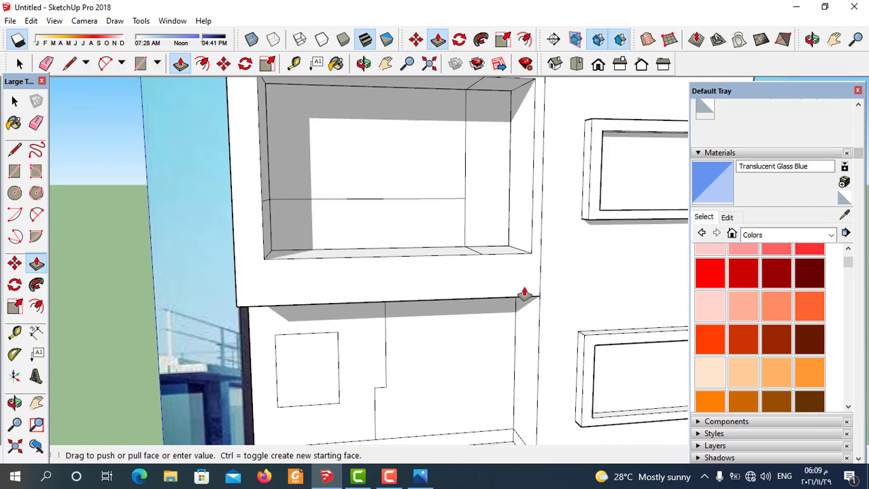
click(502, 273)
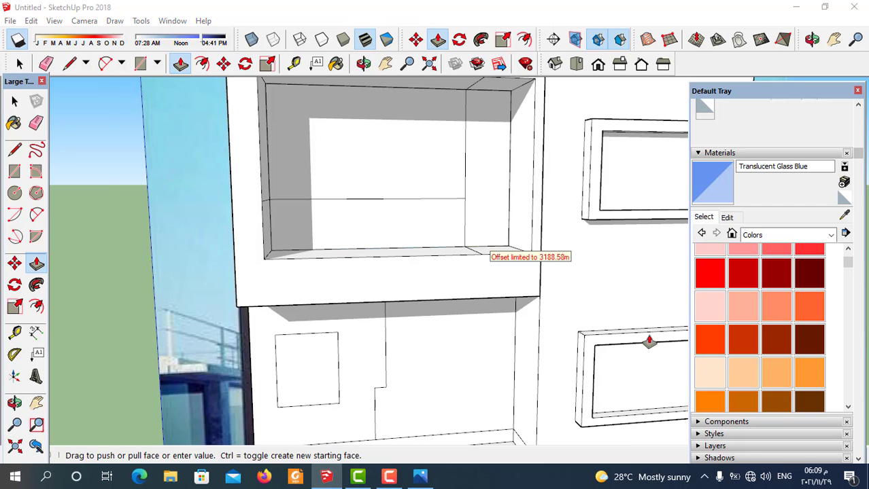
scroll(649, 341, down, 3)
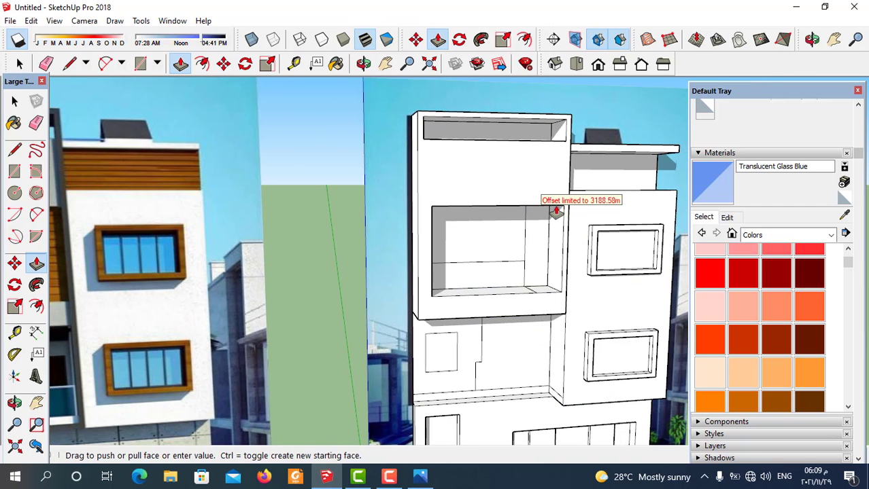
key(Escape)
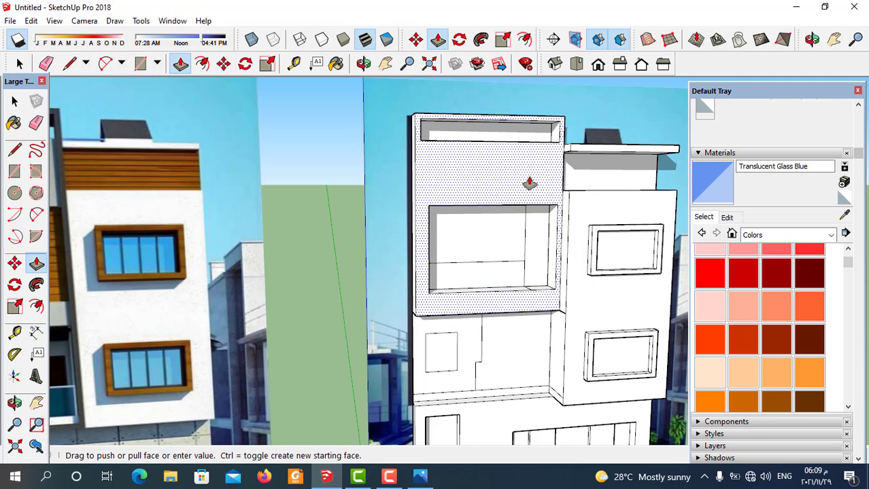
scroll(529, 184, down, 5)
scroll(640, 249, down, 3)
middle_drag(568, 307, 503, 306)
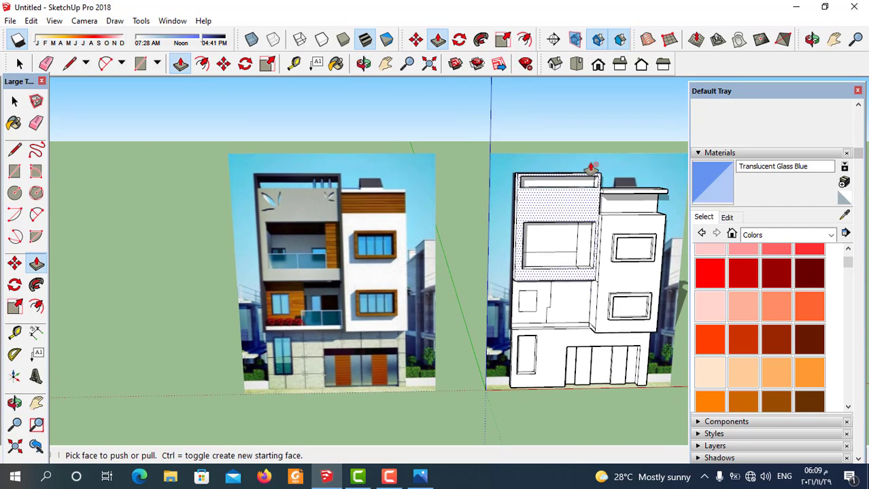
- Extrude the ledge between the floors outward with Push/Pull
scroll(591, 166, up, 3)
click(18, 102)
scroll(539, 199, up, 2)
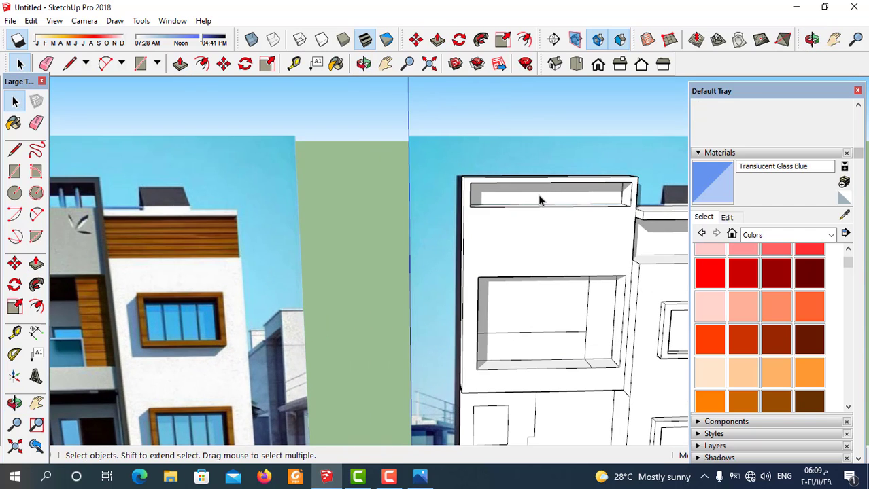
scroll(539, 199, down, 4)
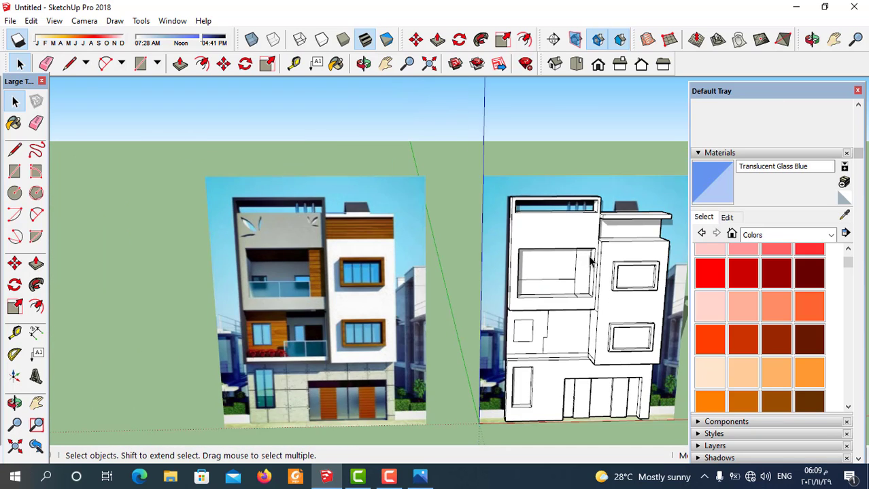
middle_drag(539, 199, 615, 228)
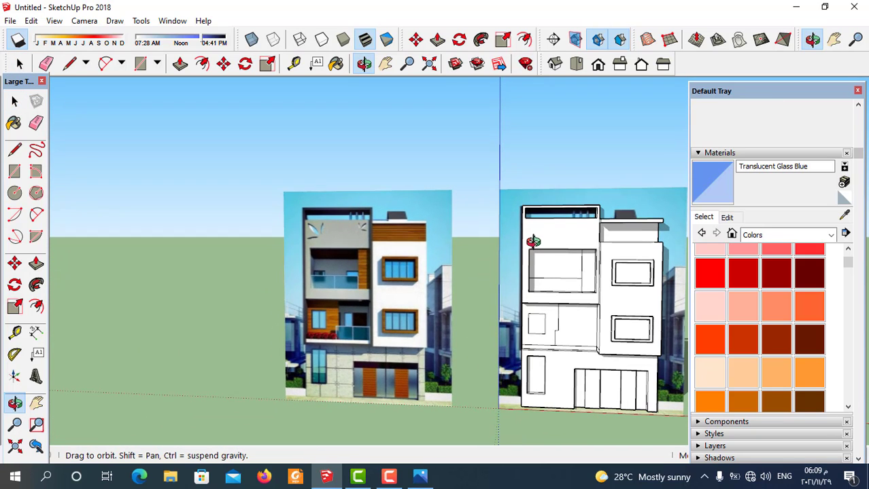
mouse_move(574, 289)
middle_down()
mouse_move(384, 339)
mouse_move(623, 352)
middle_up()
scroll(384, 340, up, 2)
scroll(384, 339, down, 2)
scroll(380, 333, up, 3)
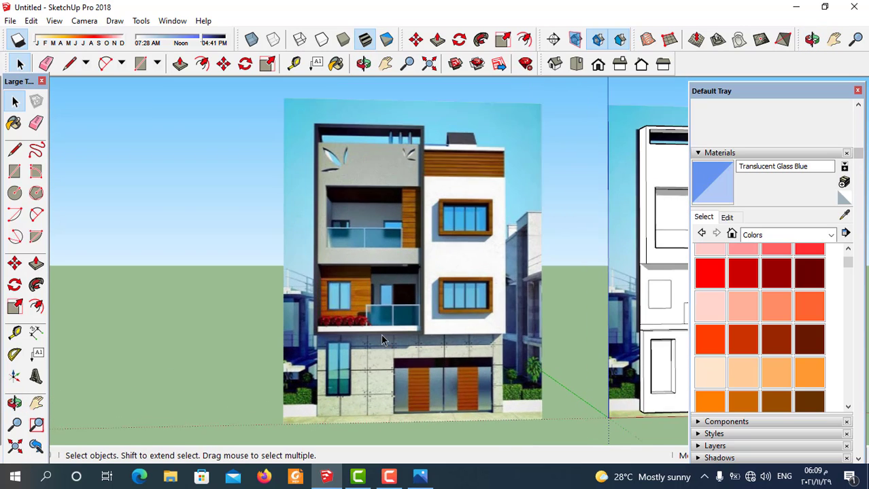
scroll(382, 332, up, 1)
click(180, 64)
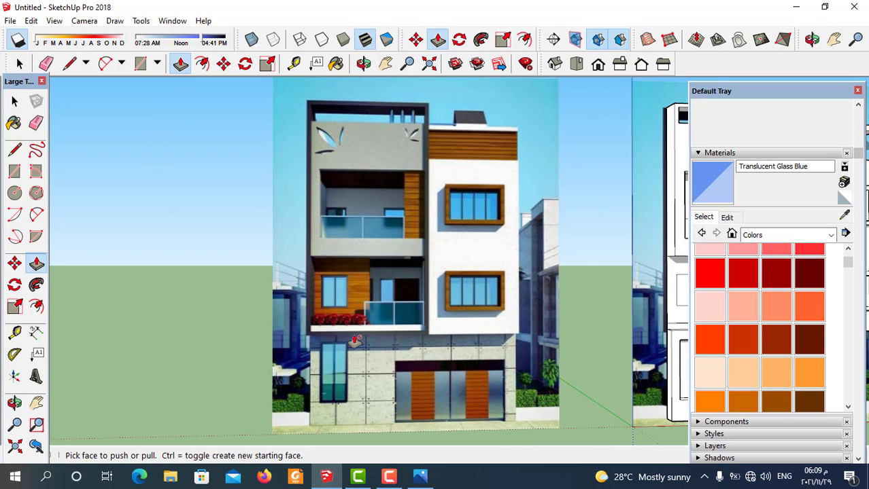
scroll(529, 336, down, 1)
scroll(578, 334, down, 2)
scroll(620, 327, up, 5)
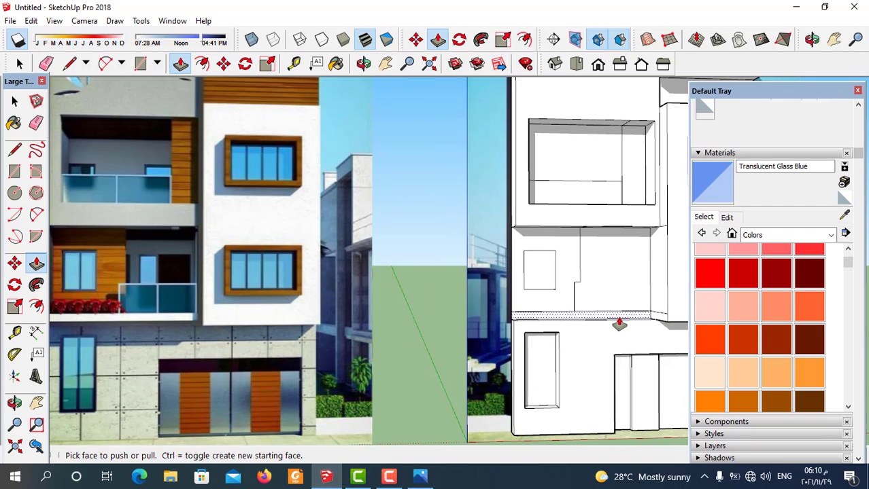
click(620, 327)
scroll(620, 326, up, 1)
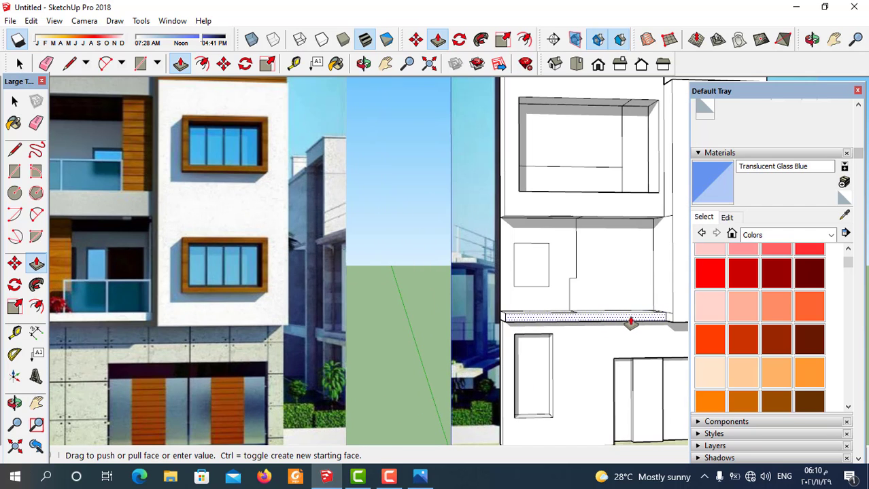
click(639, 211)
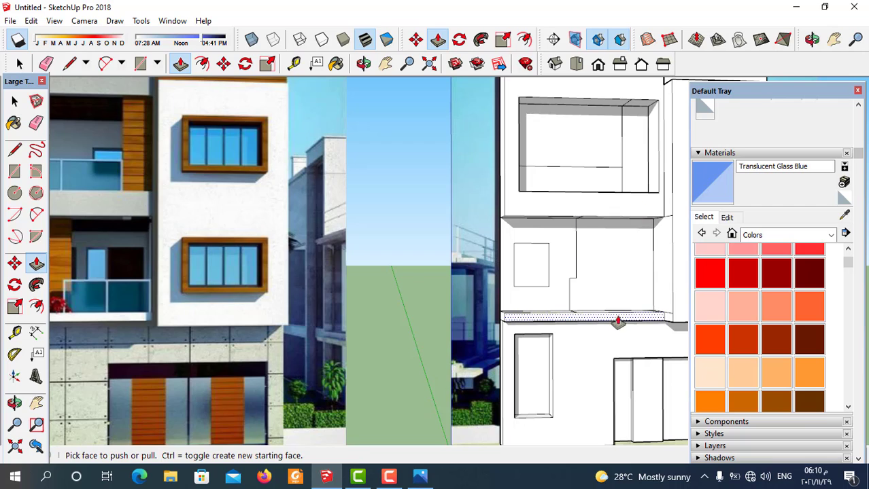
scroll(617, 320, down, 2)
- Inspect the facade's relief, toggling X-ray on and off to compare with the photo
scroll(577, 308, up, 2)
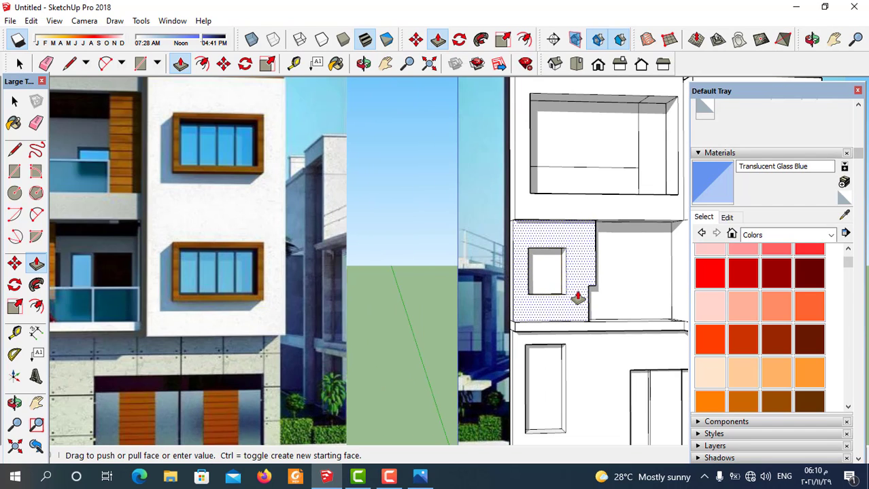
scroll(578, 299, down, 2)
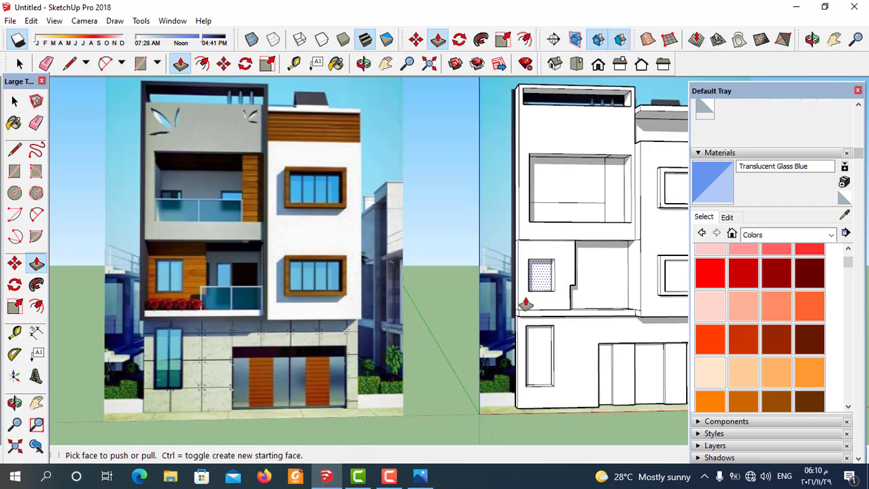
scroll(581, 304, down, 2)
middle_click(591, 313)
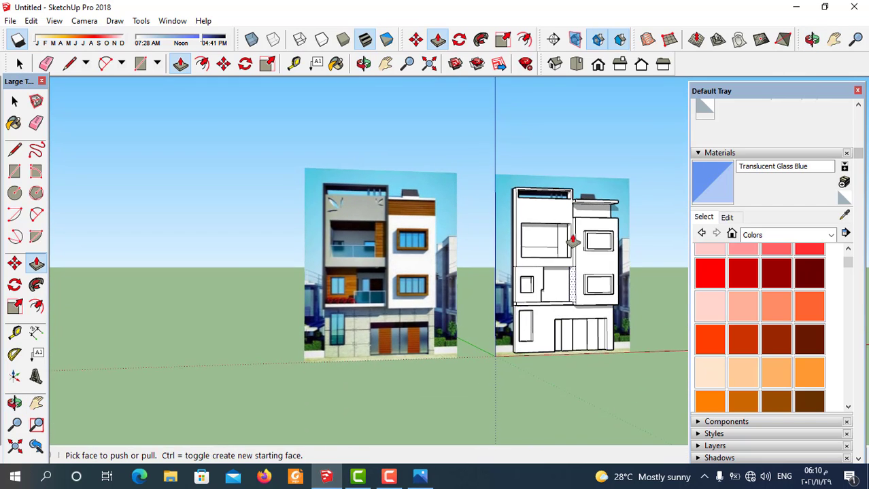
scroll(563, 245, up, 2)
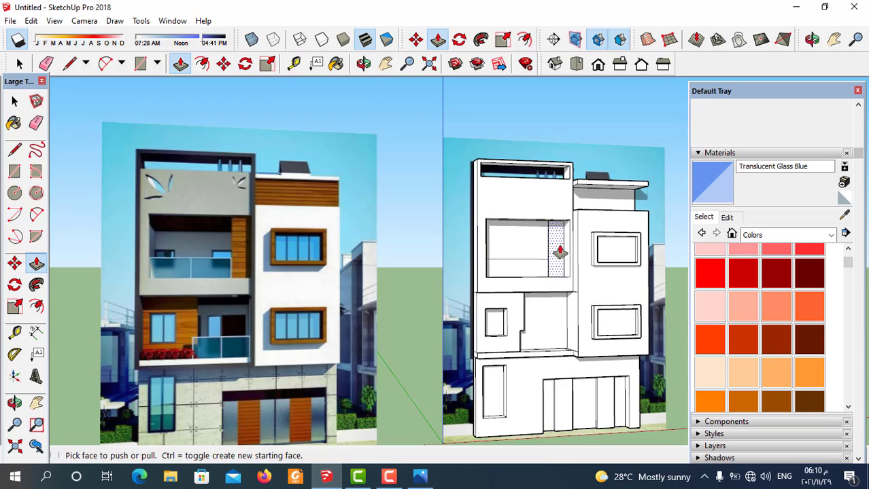
scroll(559, 251, up, 1)
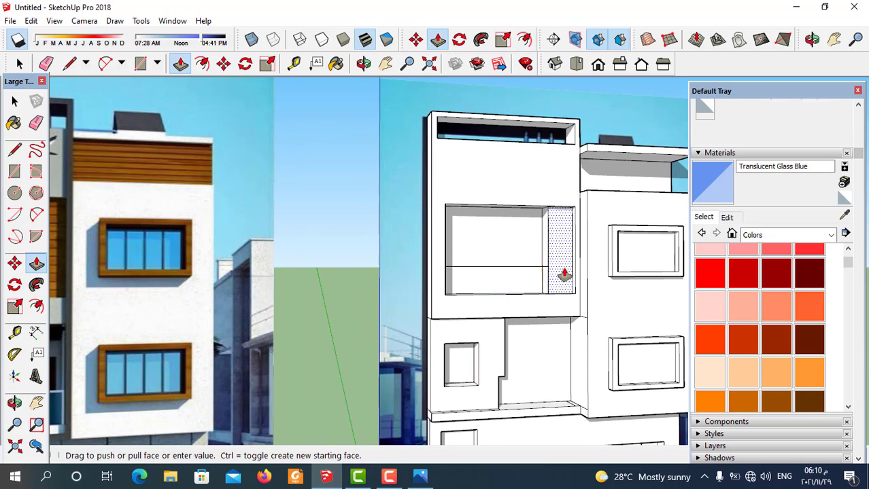
scroll(563, 275, down, 2)
scroll(543, 225, down, 2)
mouse_move(532, 318)
middle_down()
mouse_move(567, 354)
mouse_move(515, 249)
mouse_move(450, 323)
mouse_move(482, 362)
mouse_move(511, 330)
mouse_move(515, 343)
middle_up()
scroll(516, 347, up, 2)
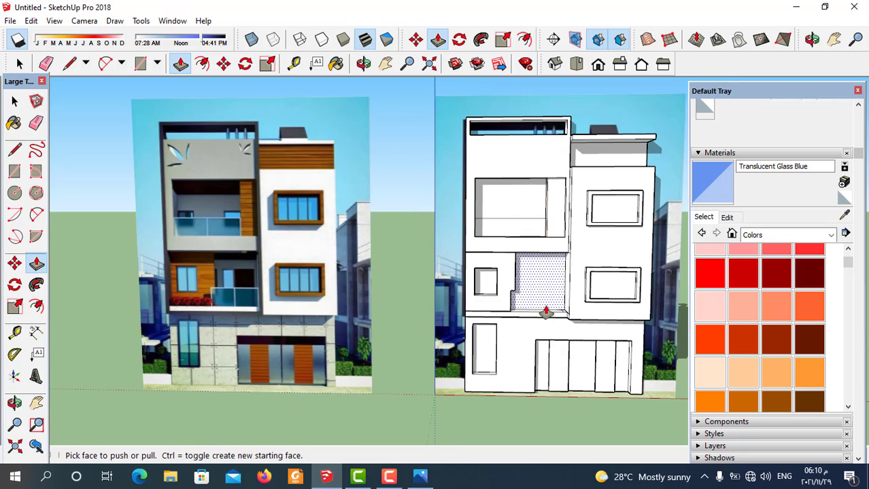
scroll(549, 307, up, 1)
scroll(611, 272, down, 2)
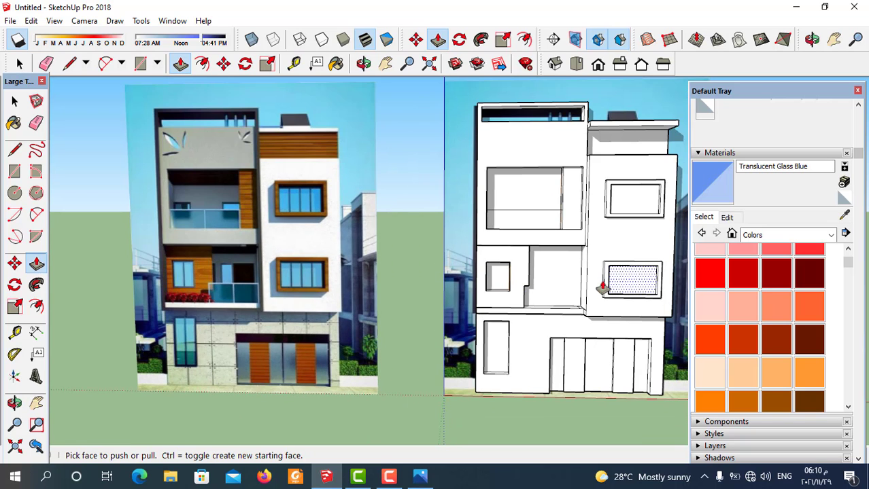
middle_drag(554, 263, 548, 258)
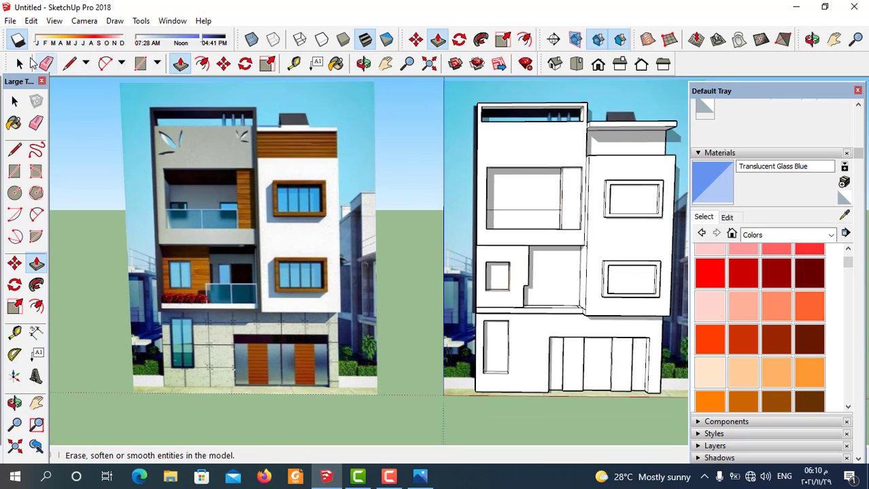
key(space)
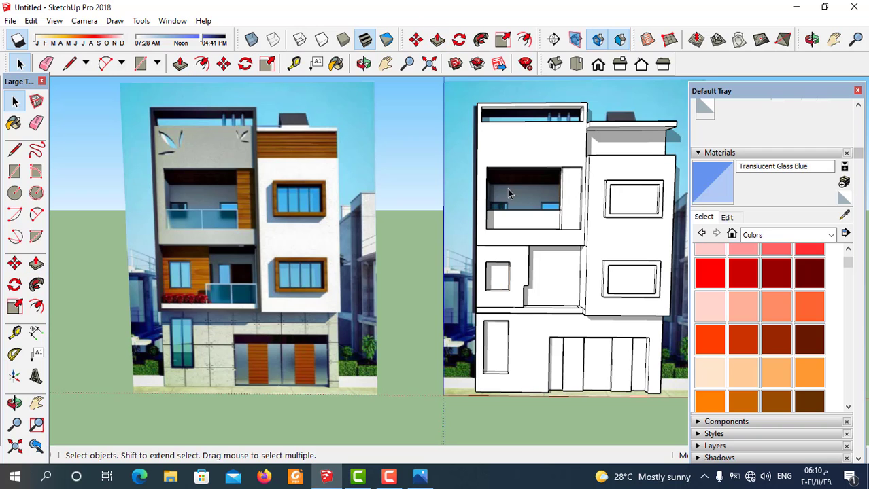
click(251, 39)
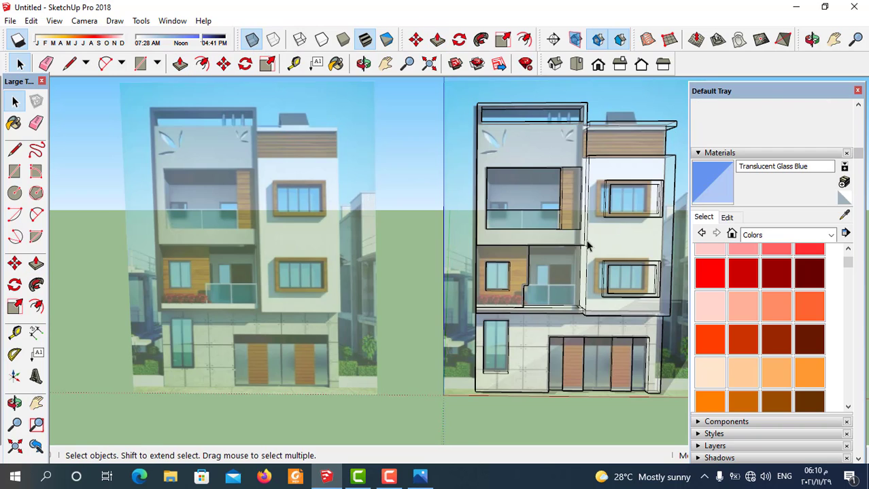
scroll(605, 271, down, 2)
scroll(626, 253, up, 3)
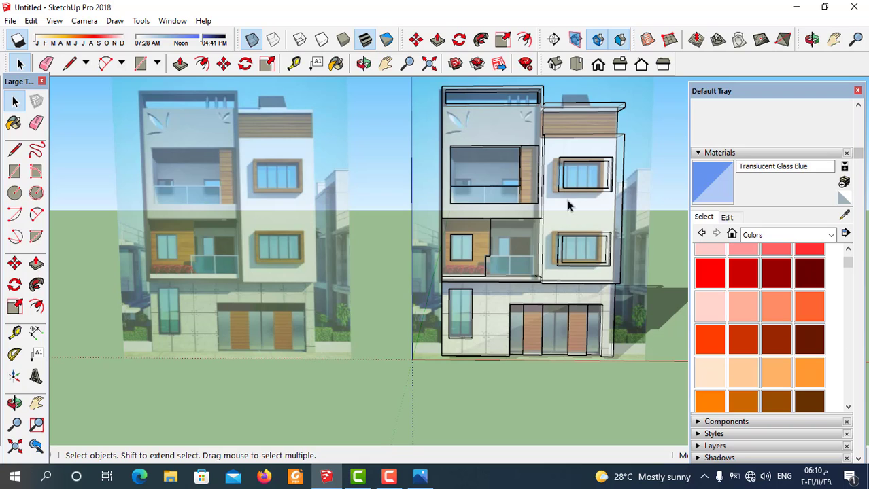
click(252, 41)
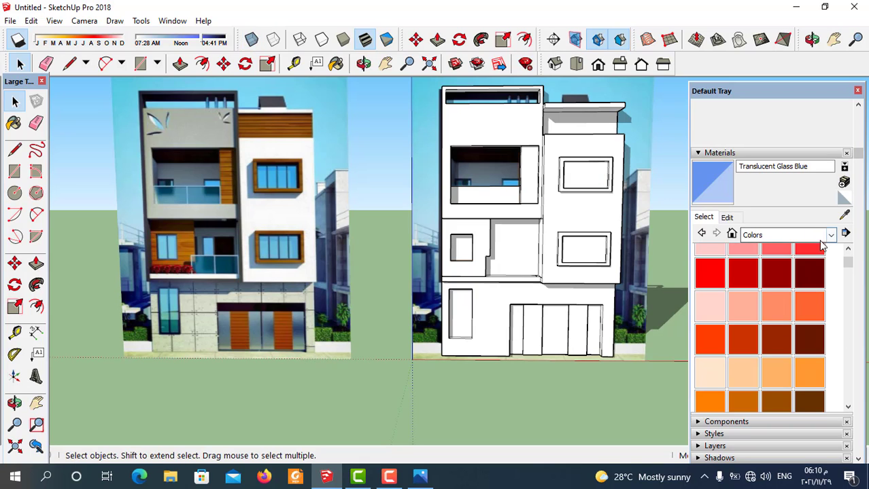
- Pick Color B07 and paint both door panels dark red
click(773, 343)
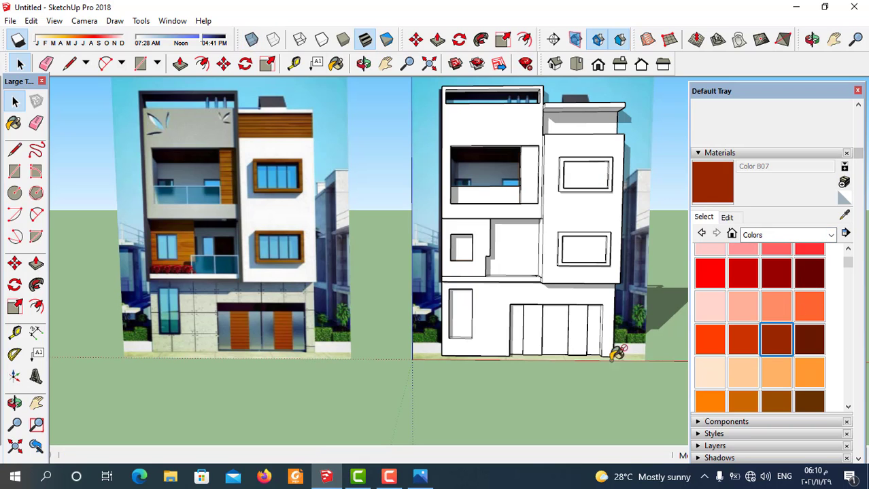
scroll(500, 357, up, 2)
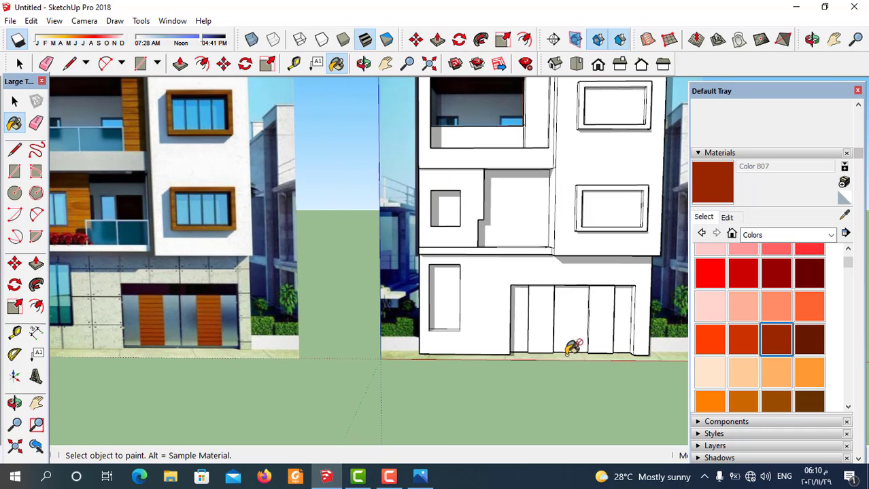
click(547, 319)
click(603, 325)
scroll(456, 387, down, 3)
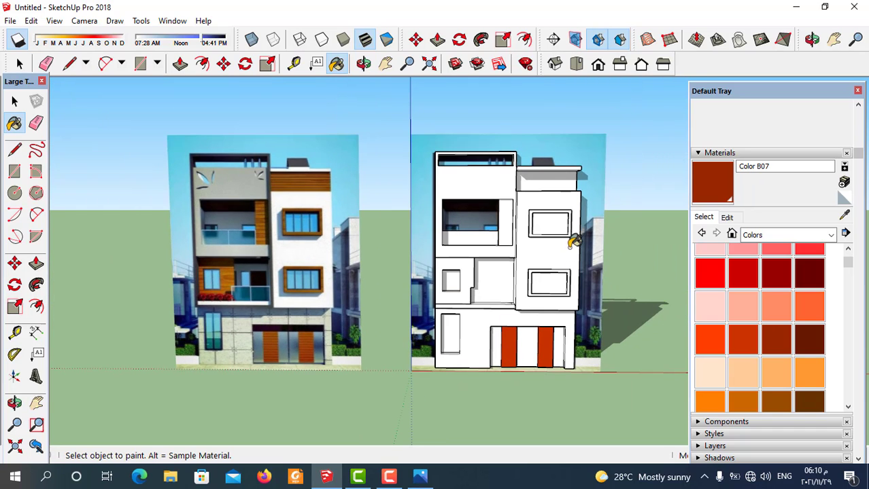
scroll(564, 204, up, 1)
scroll(551, 190, up, 1)
- Paint the right block's top band, balcony side panel and upper window frame red
click(549, 184)
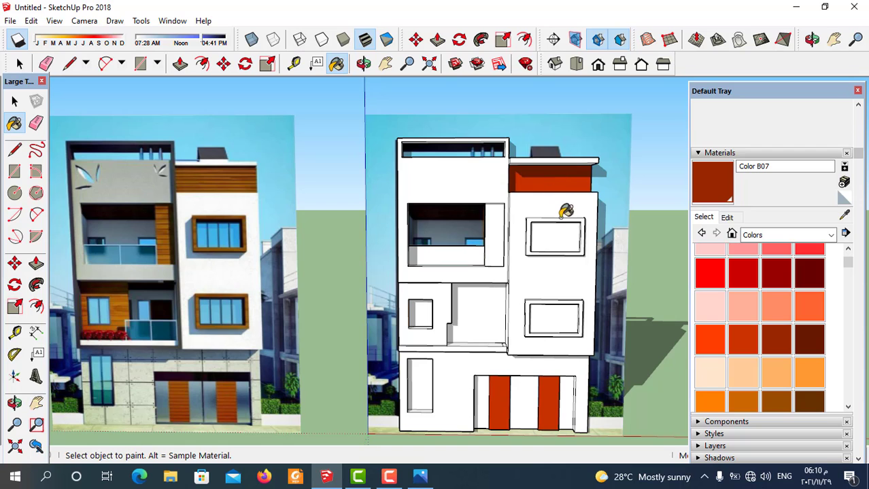
scroll(564, 231, down, 1)
scroll(506, 234, up, 2)
click(513, 235)
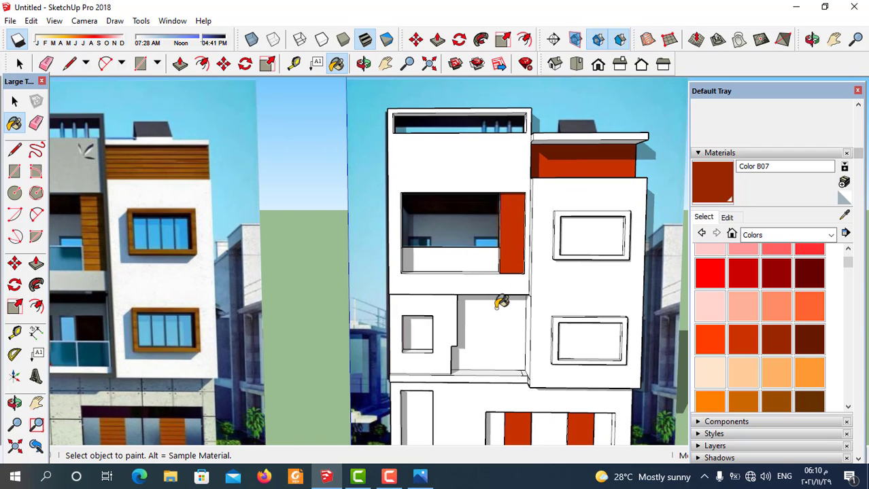
scroll(533, 204, down, 2)
scroll(533, 248, up, 1)
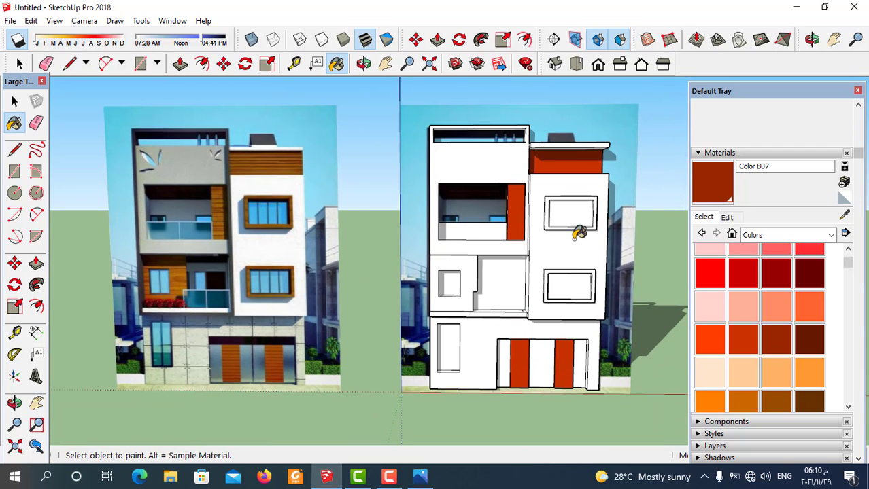
scroll(577, 232, up, 3)
scroll(585, 204, up, 1)
click(543, 208)
- Paint the remaining faces of the window frame red from a different angle
mouse_move(543, 209)
middle_down()
mouse_move(580, 225)
mouse_move(506, 156)
mouse_move(394, 219)
middle_up()
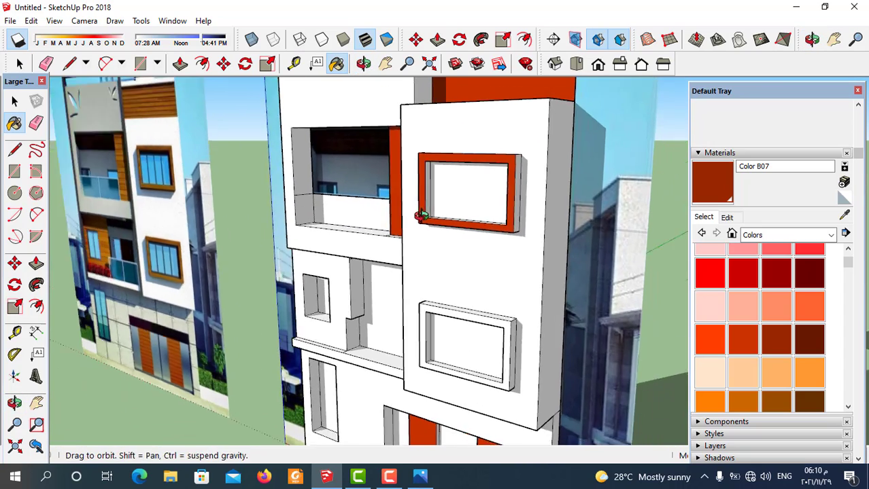
mouse_move(341, 225)
middle_down()
mouse_move(496, 208)
mouse_move(500, 188)
mouse_move(479, 223)
mouse_move(475, 155)
mouse_move(490, 320)
mouse_move(482, 192)
mouse_move(562, 162)
mouse_move(535, 326)
mouse_move(552, 291)
middle_up()
click(475, 155)
click(534, 250)
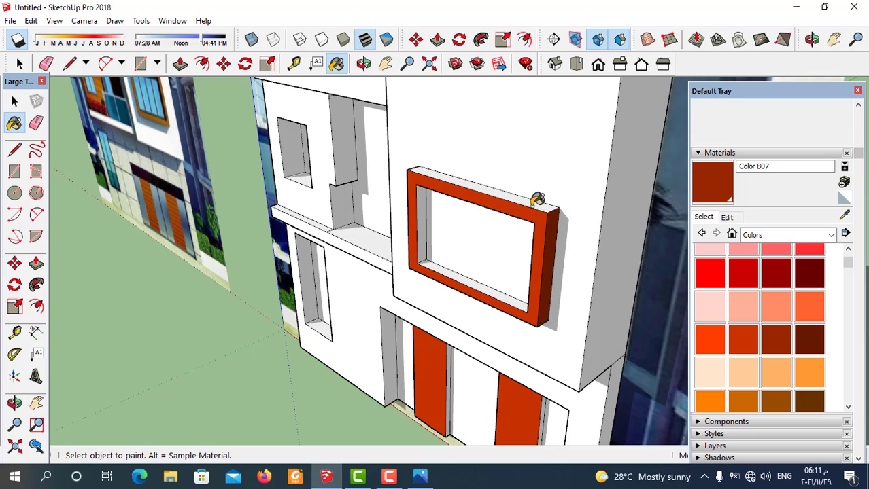
mouse_move(537, 198)
middle_down()
mouse_move(520, 250)
mouse_move(630, 200)
middle_up()
scroll(450, 219, up, 3)
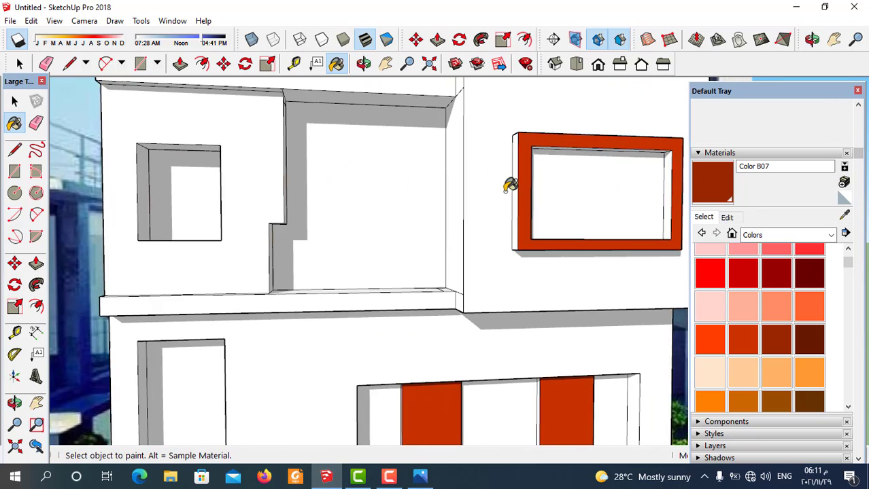
scroll(509, 185, up, 1)
scroll(542, 252, down, 2)
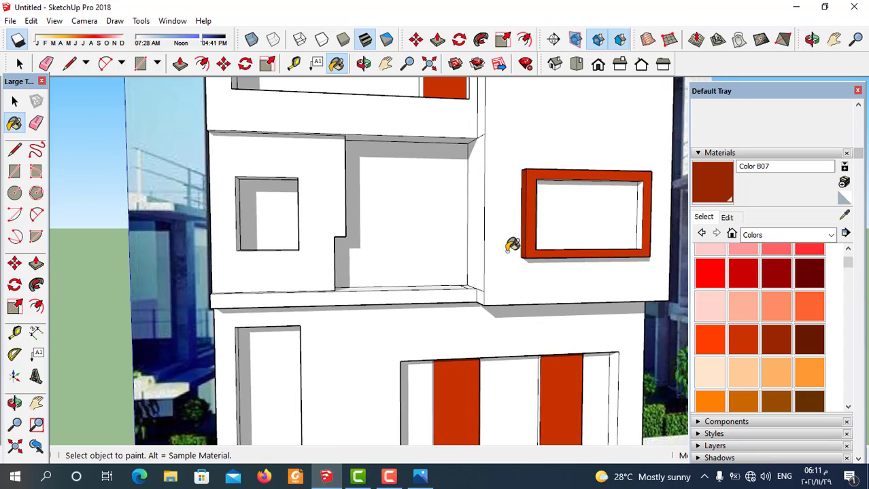
scroll(512, 247, down, 3)
scroll(520, 233, down, 2)
scroll(448, 218, up, 2)
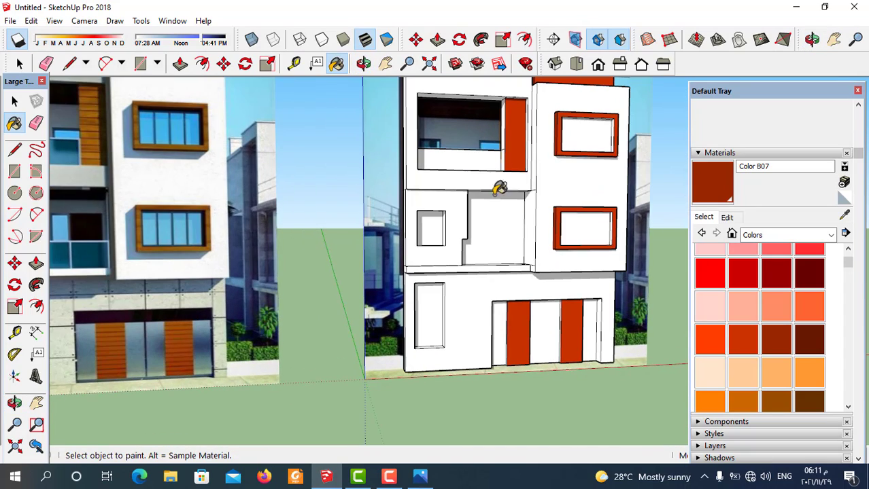
scroll(475, 197, up, 2)
- Paint the wall panel around the small window red
click(465, 238)
mouse_move(471, 253)
middle_down()
mouse_move(287, 272)
mouse_move(537, 251)
mouse_move(490, 227)
middle_up()
scroll(456, 262, down, 2)
scroll(520, 303, down, 2)
scroll(510, 285, up, 3)
scroll(509, 285, down, 2)
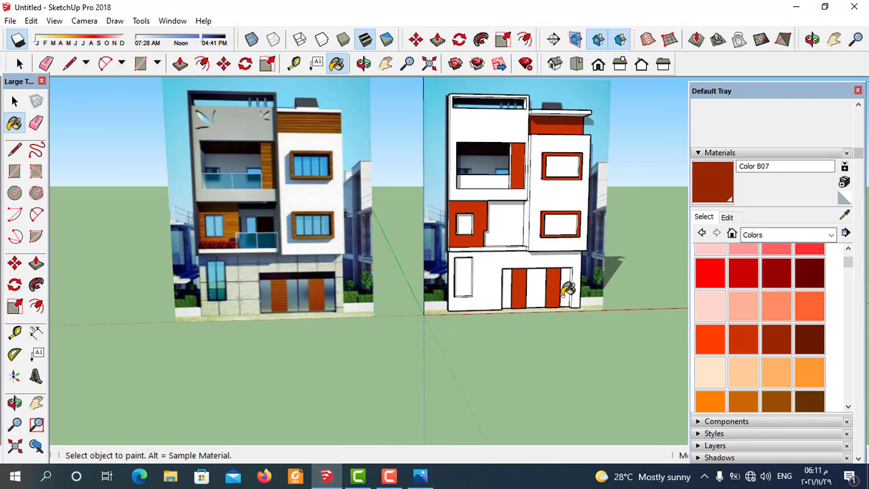
scroll(564, 312, up, 1)
scroll(564, 312, up, 1)
scroll(564, 312, down, 1)
scroll(465, 278, down, 1)
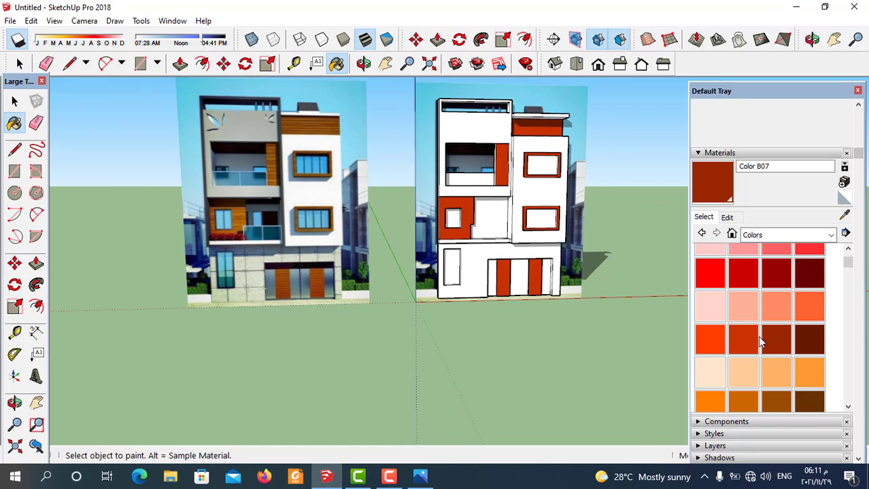
- Pick a mid grey from the Colors list and paint the upper-left block with it
click(746, 309)
scroll(680, 335, down, 1)
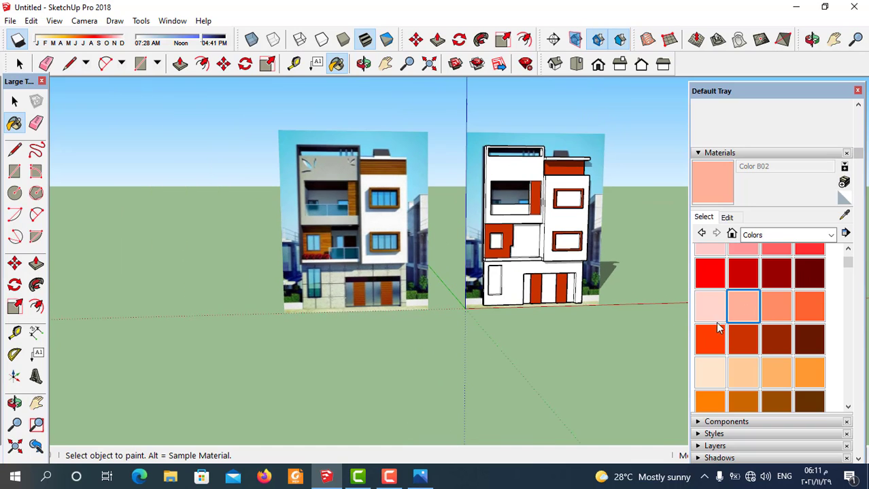
scroll(734, 326, down, 3)
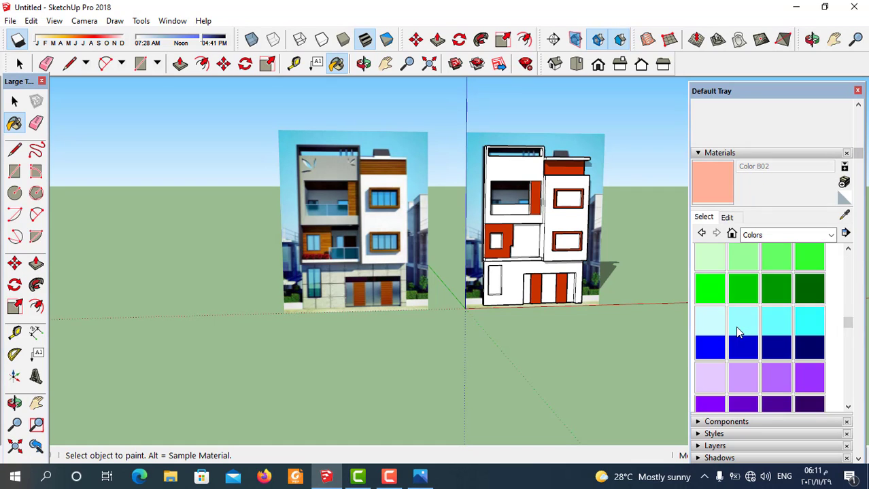
scroll(734, 327, down, 3)
scroll(734, 326, down, 2)
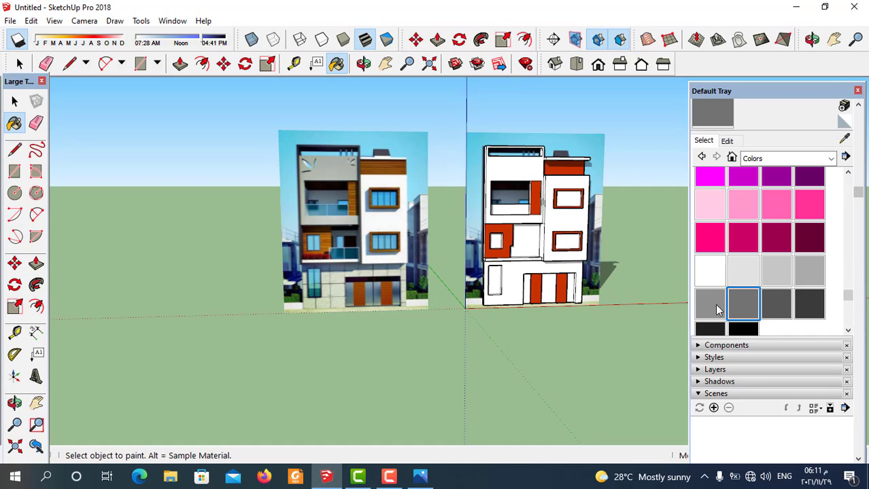
scroll(503, 208, up, 2)
click(514, 228)
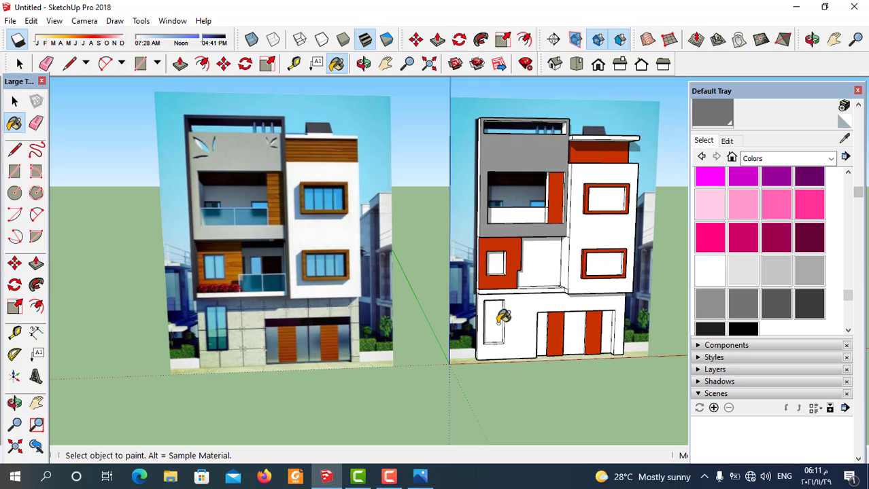
- Orbit and zoom to check the grey left-bay surround and parapet
scroll(494, 286, up, 3)
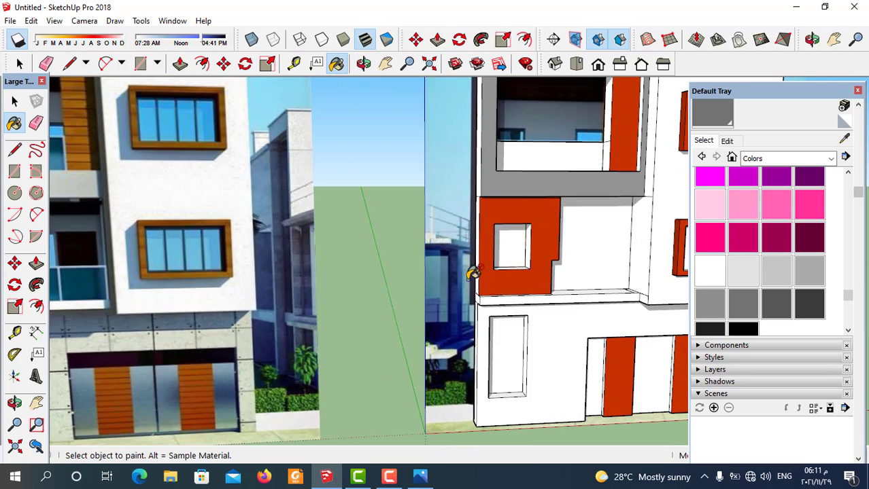
mouse_move(469, 272)
middle_down()
mouse_move(345, 285)
mouse_move(514, 268)
mouse_move(508, 272)
middle_up()
scroll(465, 275, down, 2)
scroll(464, 275, down, 3)
scroll(563, 336, up, 1)
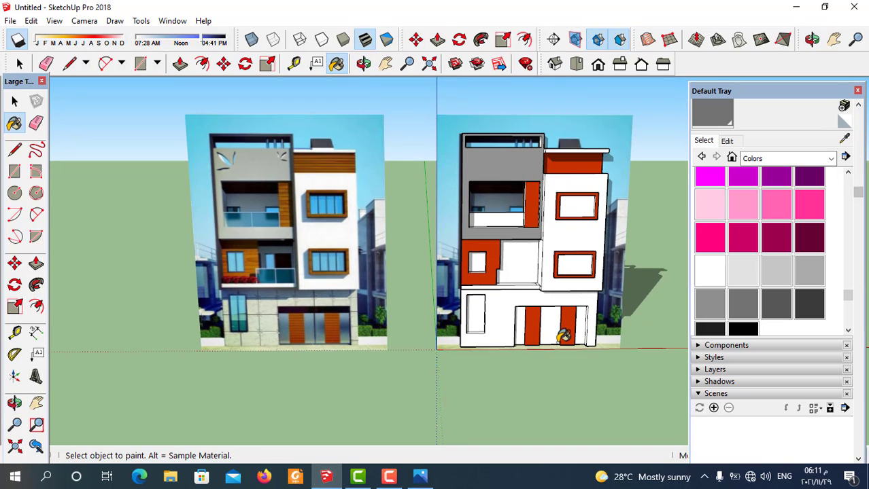
scroll(253, 285, up, 1)
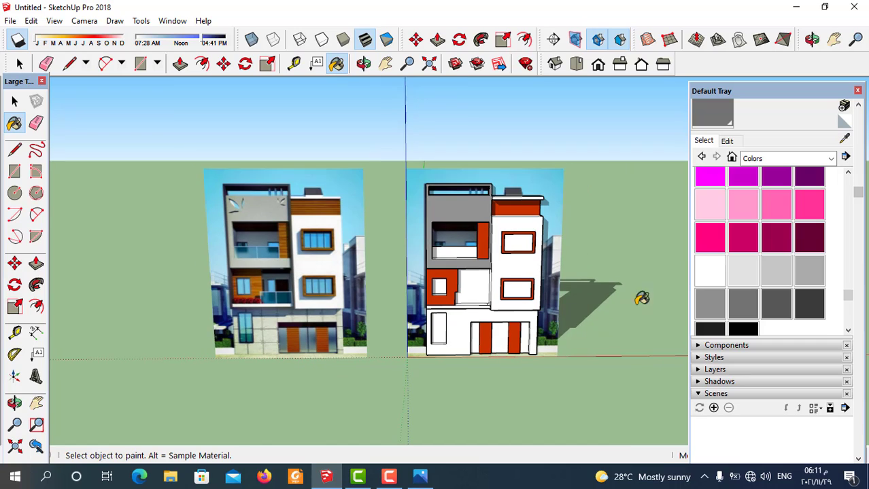
scroll(778, 235, up, 3)
scroll(778, 235, up, 3)
- Choose blue glass from Glass and Mirrors and paint the upper and lower right windows
click(831, 158)
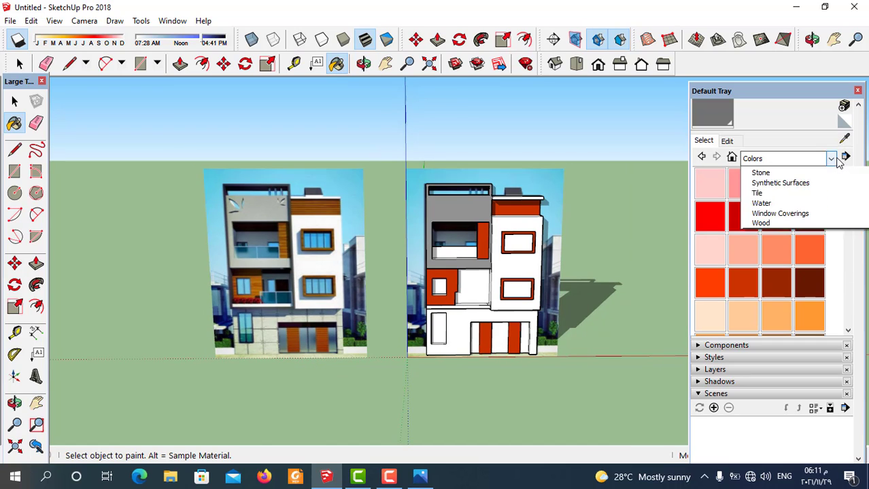
click(776, 223)
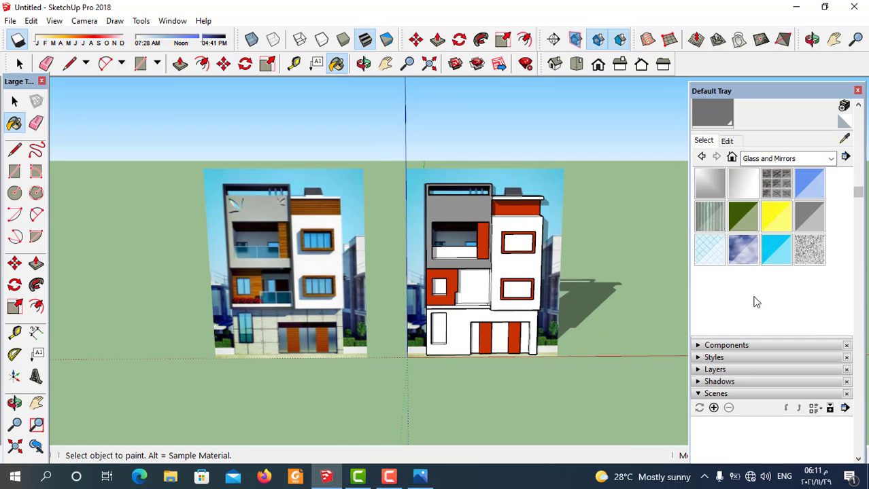
click(809, 182)
scroll(523, 234, up, 2)
click(523, 235)
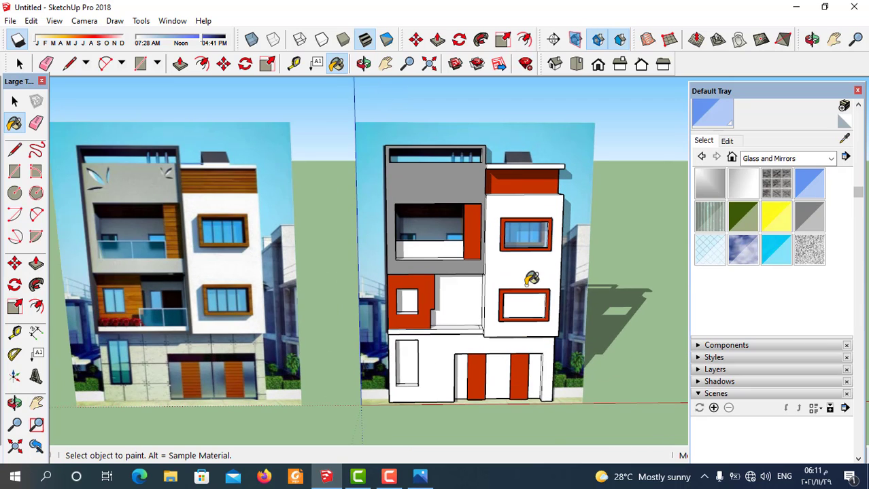
click(525, 303)
- Glaze the three ground-floor door panels, the left windows and the second-floor window band
scroll(511, 369, up, 2)
click(544, 371)
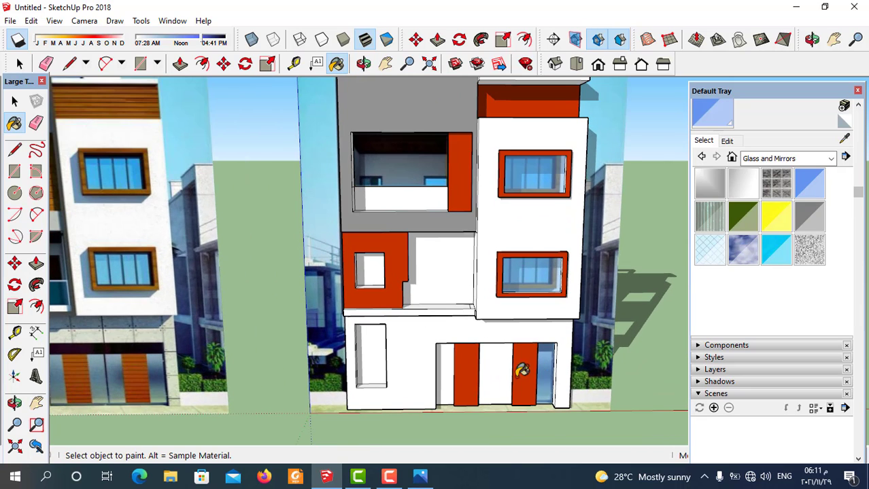
click(500, 367)
click(444, 369)
click(376, 346)
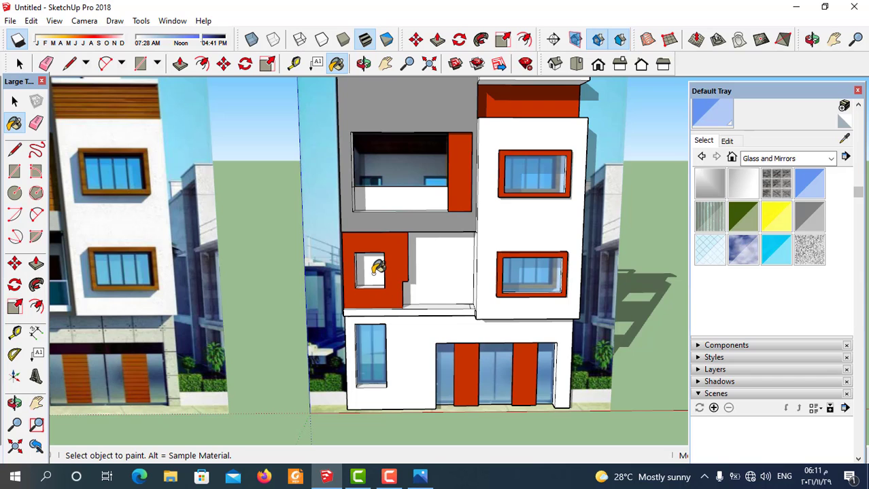
click(378, 268)
scroll(400, 303, down, 2)
scroll(442, 327, down, 2)
scroll(433, 272, up, 2)
click(431, 272)
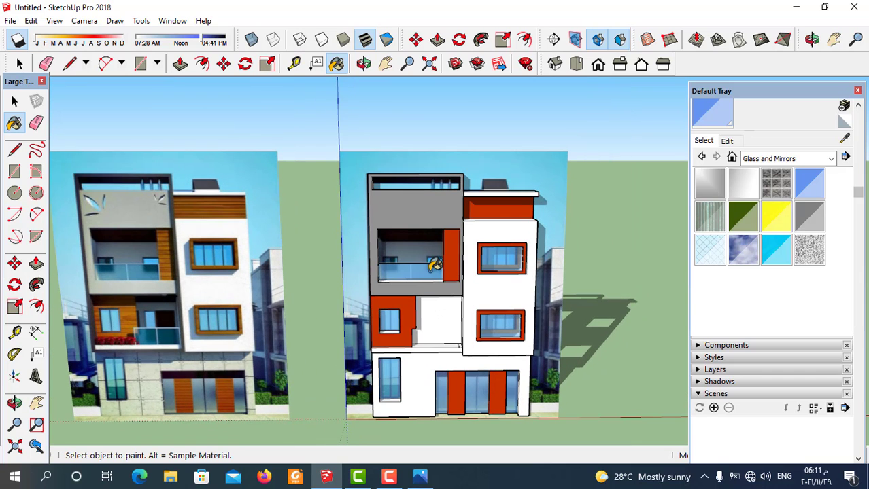
- Orbit, zoom and pan to review both buildings with their new glass
scroll(520, 350, down, 2)
mouse_move(510, 331)
middle_down()
mouse_move(514, 340)
mouse_move(476, 336)
middle_up()
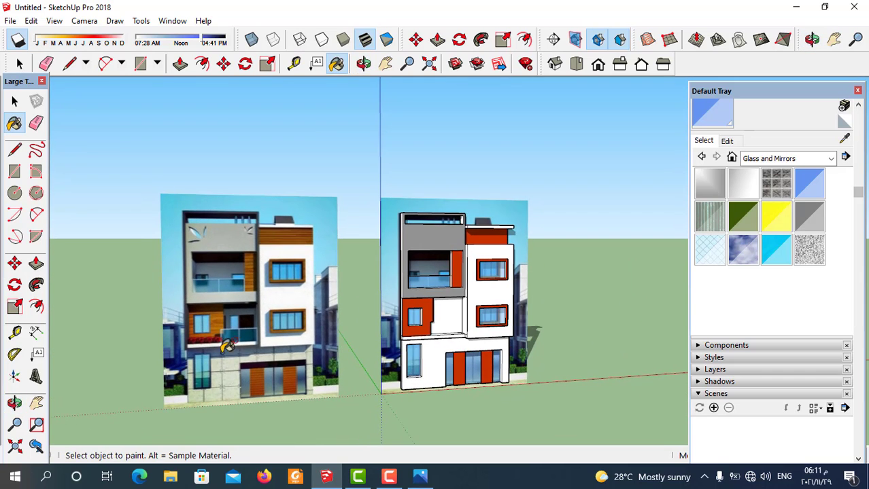
scroll(265, 336, up, 2)
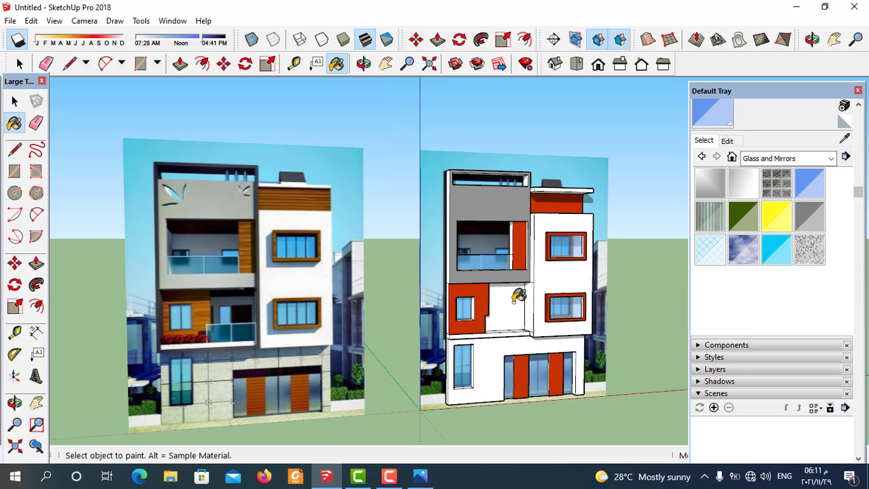
scroll(523, 305, down, 3)
mouse_move(536, 319)
middle_down()
mouse_move(564, 311)
mouse_move(494, 363)
middle_up()
mouse_move(549, 362)
middle_down()
mouse_move(529, 392)
mouse_move(641, 394)
mouse_move(601, 363)
mouse_move(542, 390)
mouse_move(561, 381)
mouse_move(511, 358)
middle_up()
scroll(560, 378, up, 2)
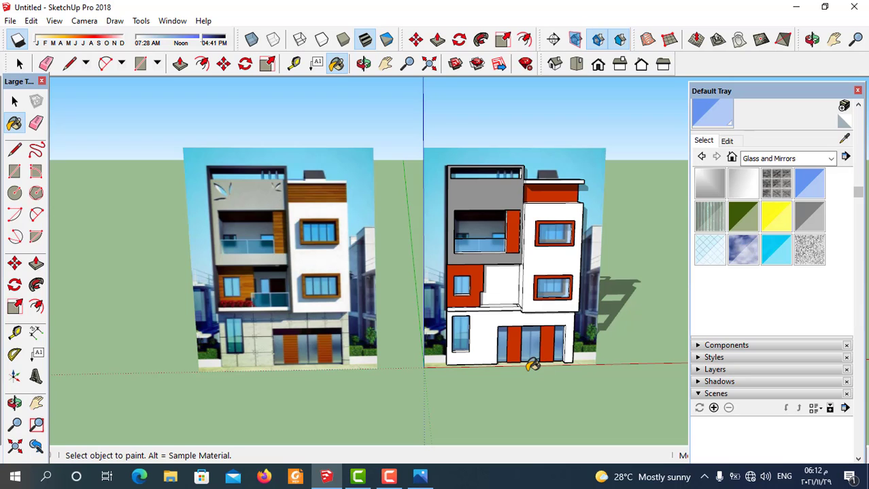
middle_drag(578, 253, 520, 251)
- With the Select tool, select the reference photo behind the model, then clear the selection
click(19, 64)
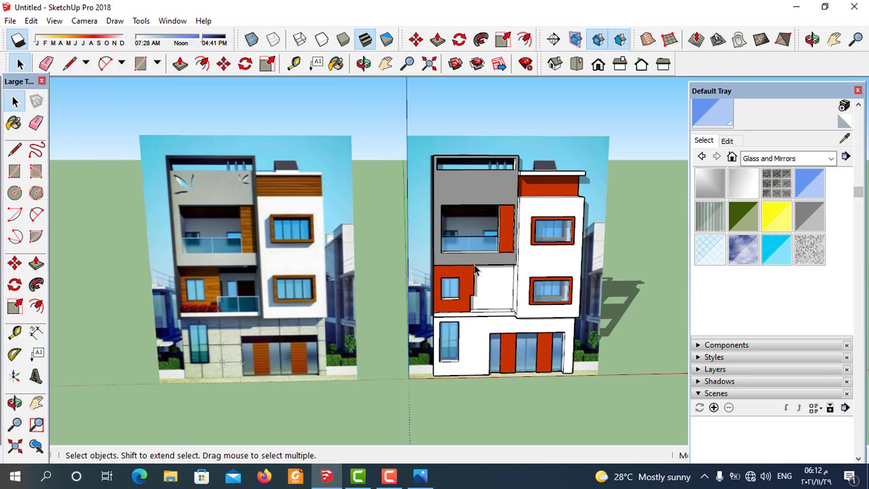
drag(570, 382, 567, 380)
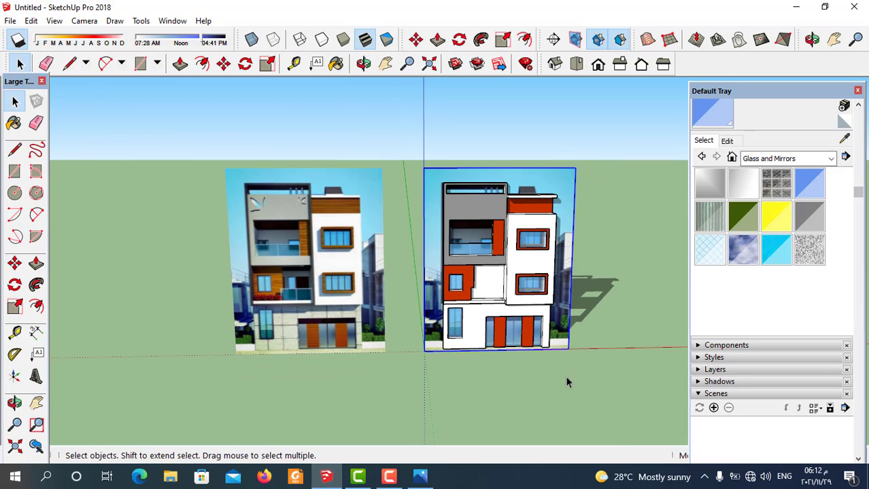
click(566, 379)
- Orbit and zoom around both buildings to inspect the finished facade
mouse_move(566, 379)
middle_down()
mouse_move(529, 345)
mouse_move(577, 342)
mouse_move(167, 292)
middle_up()
scroll(302, 270, up, 2)
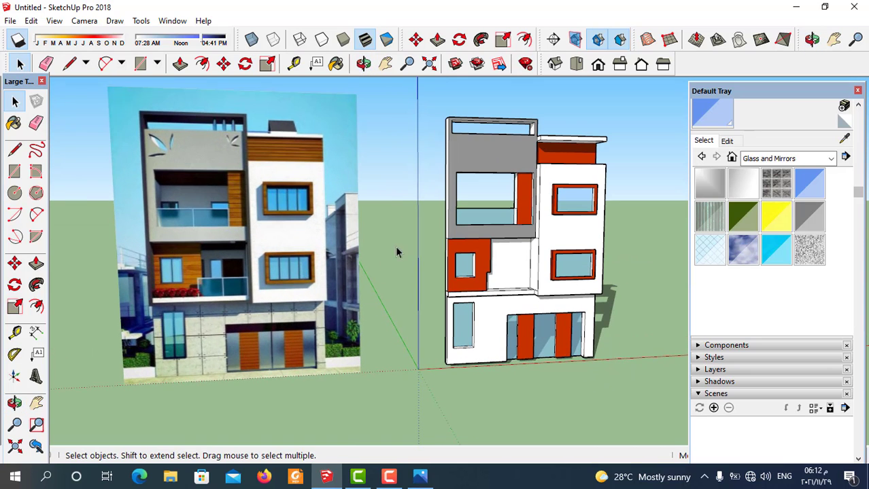
mouse_move(393, 324)
middle_down()
mouse_move(450, 334)
mouse_move(468, 354)
mouse_move(381, 341)
mouse_move(449, 354)
middle_up()
scroll(381, 342, down, 2)
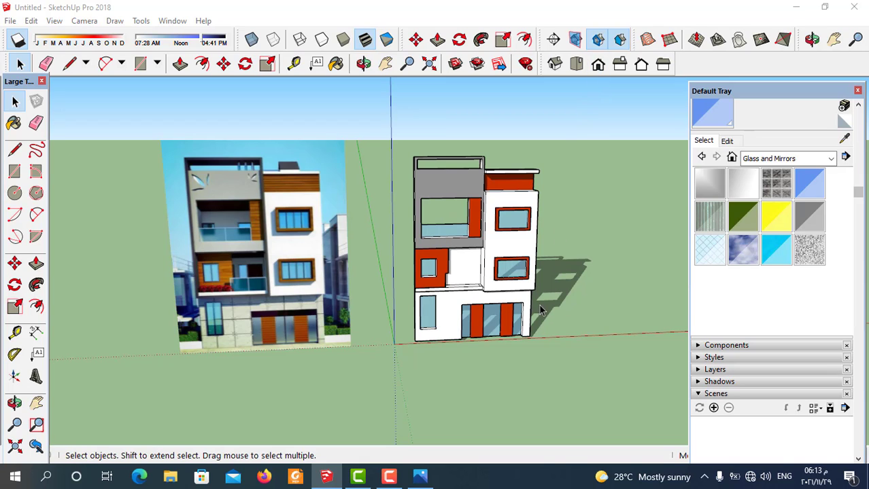
middle_drag(521, 334, 524, 319)
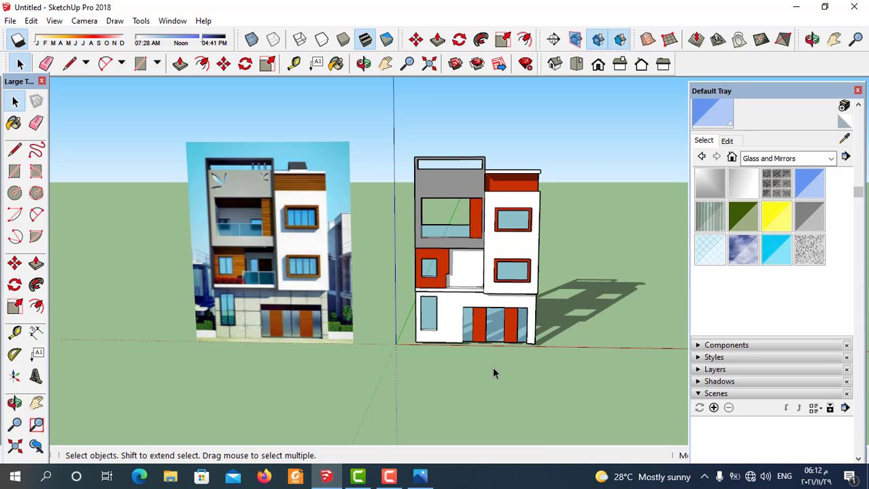
middle_drag(430, 346, 439, 369)
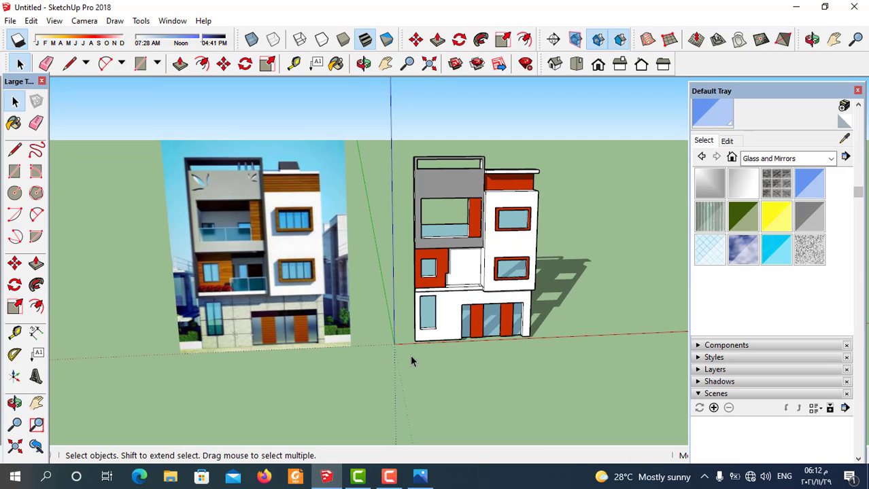